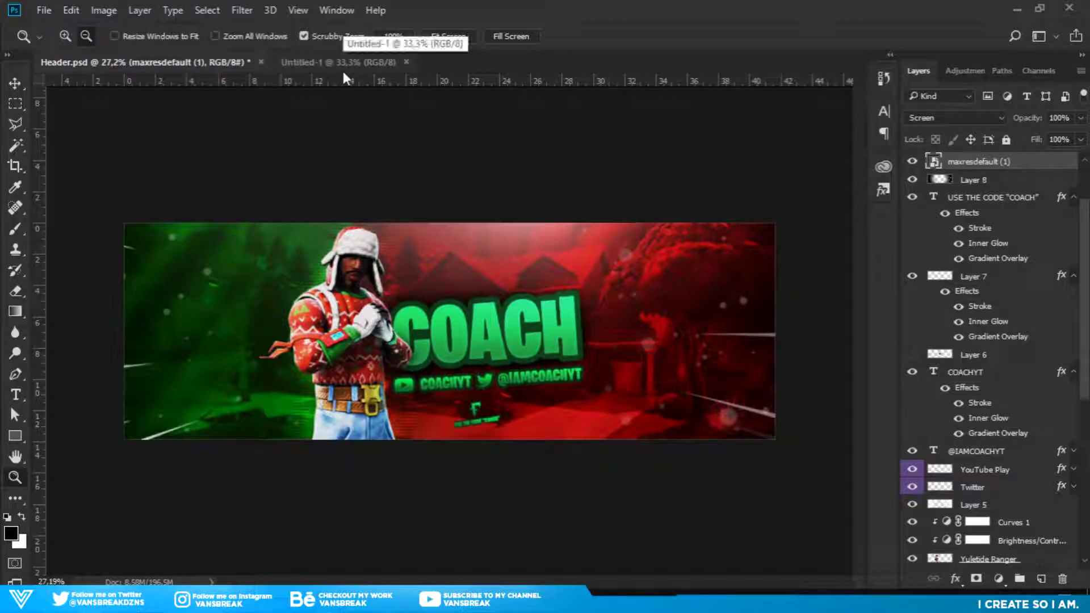
Switch to the Untitled-1 document and fill its Background layer with black.
left_click(343, 71)
left_click_drag(347, 364, 335, 358)
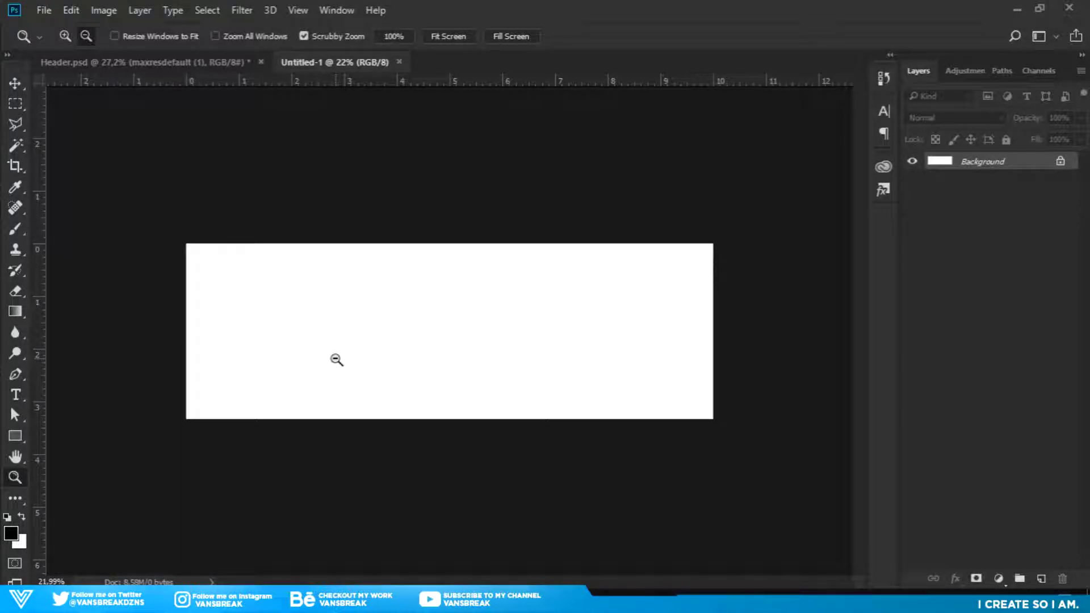
key("alt+BackSpace")
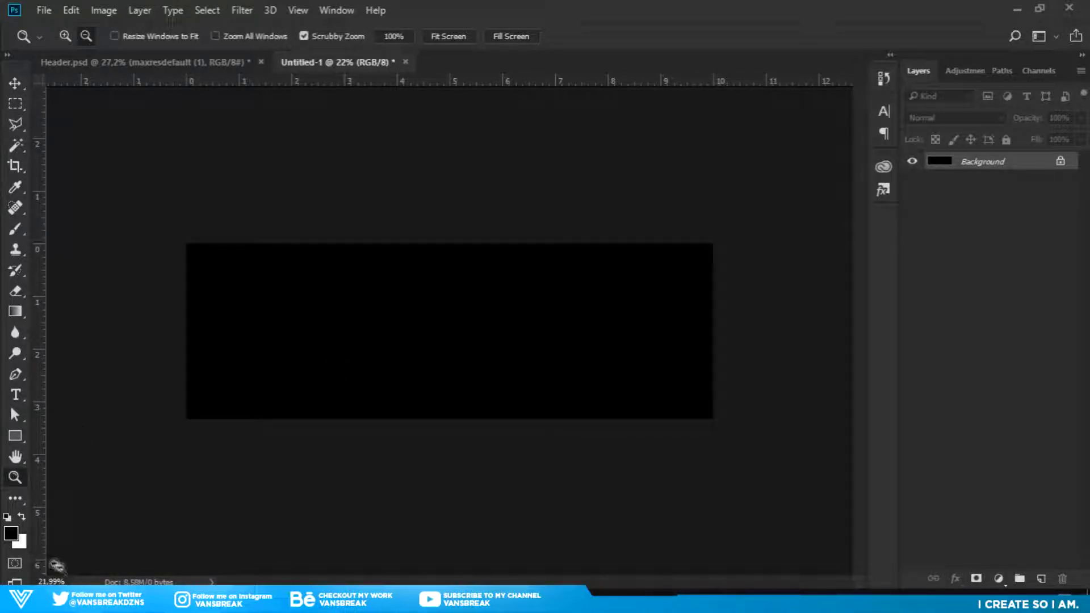
Place the Wallpaper image from the Fortnite Themed Twitter Header folder and scale it to cover the whole canvas.
key("alt+Tab")
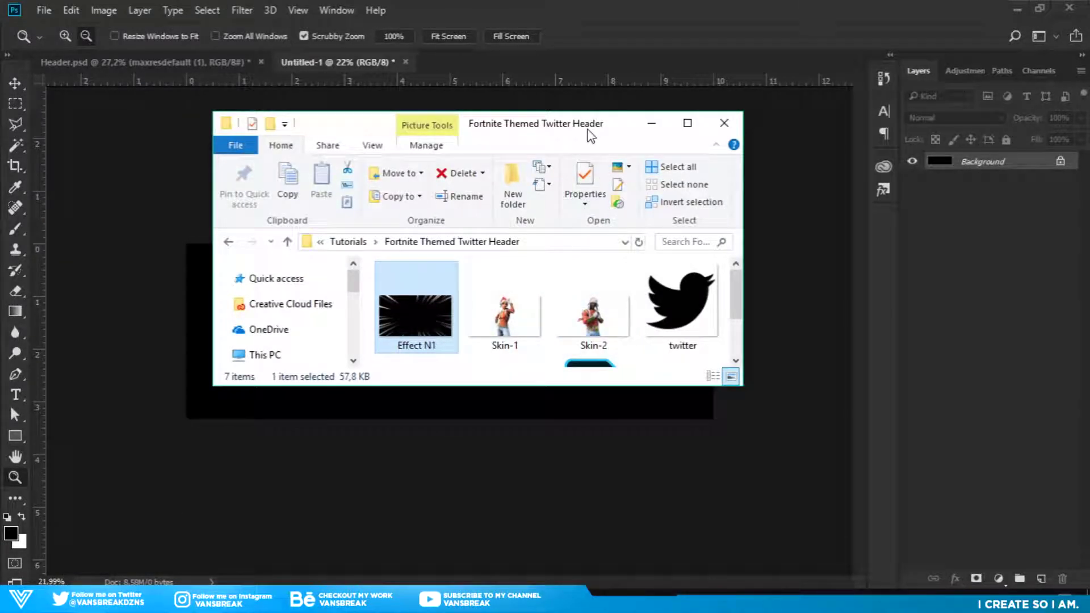
left_click_drag(611, 122, 574, 108)
left_click_drag(697, 272, 604, 310)
left_click_drag(378, 315, 342, 286)
left_click_drag(499, 403, 725, 495)
left_click_drag(665, 443, 665, 425)
left_click(549, 35)
key("z")
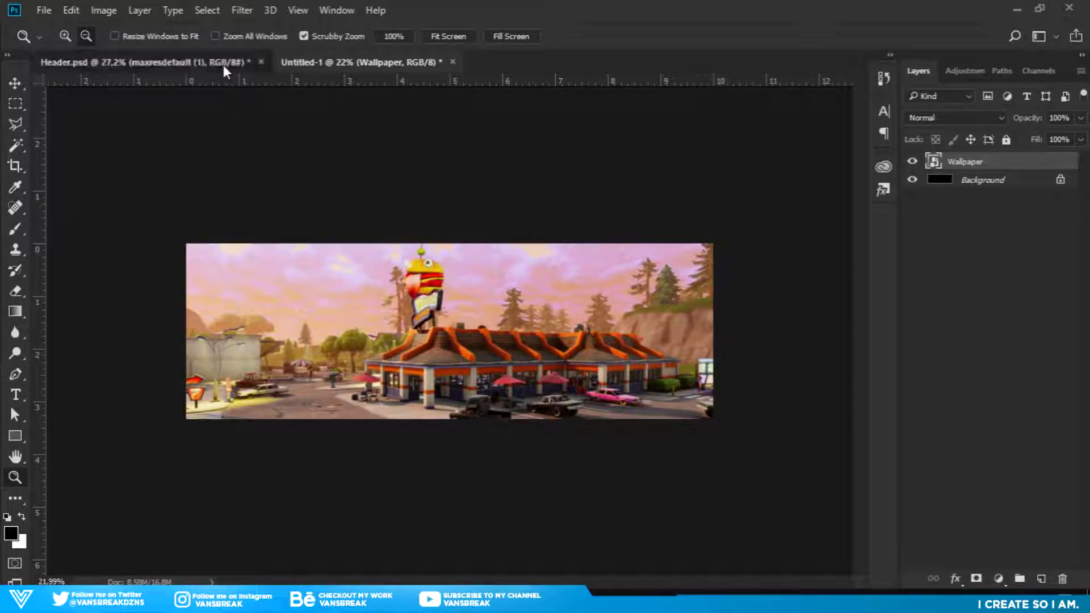
Place the Skin-2 image from the same folder and scale the character to canvas height, left of the burger sign.
key("alt+Tab")
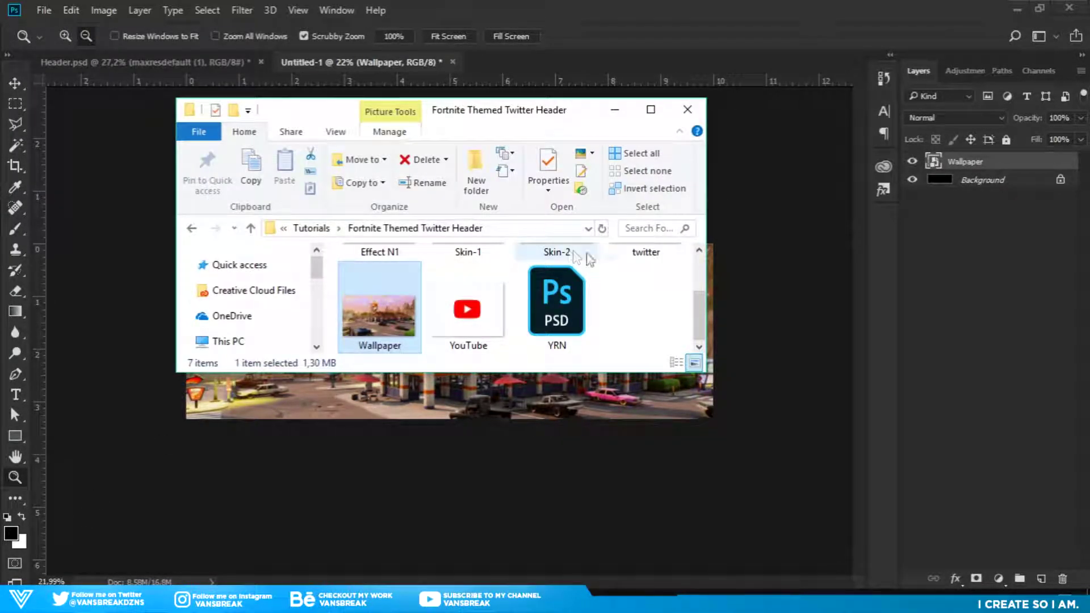
left_click_drag(698, 316, 696, 284)
left_click_drag(534, 315, 427, 324)
left_click_drag(517, 408, 531, 419)
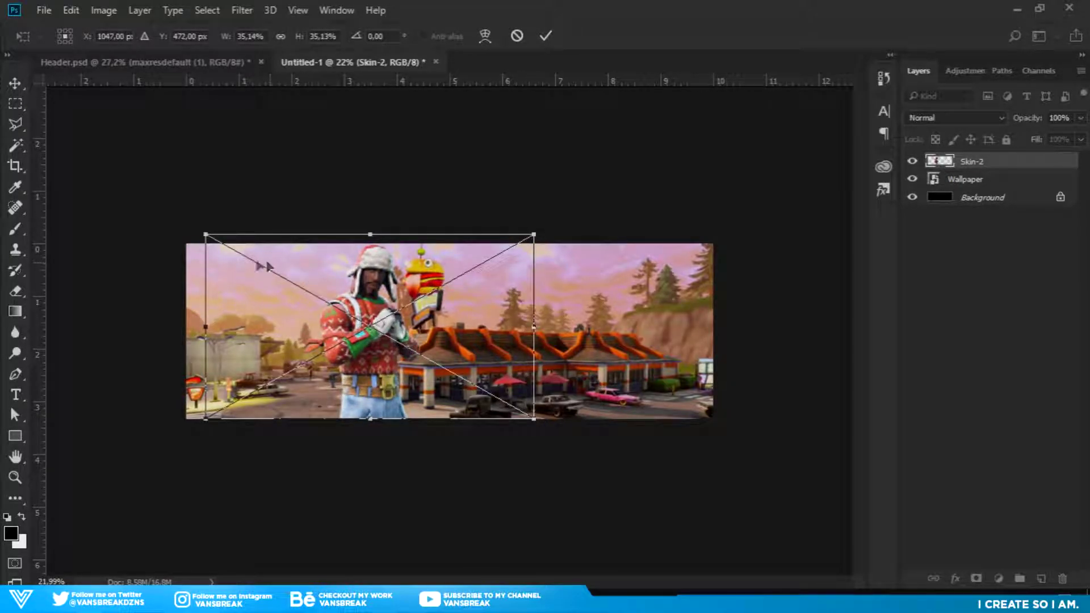
left_click_drag(206, 235, 201, 233)
left_click(545, 36)
key("z")
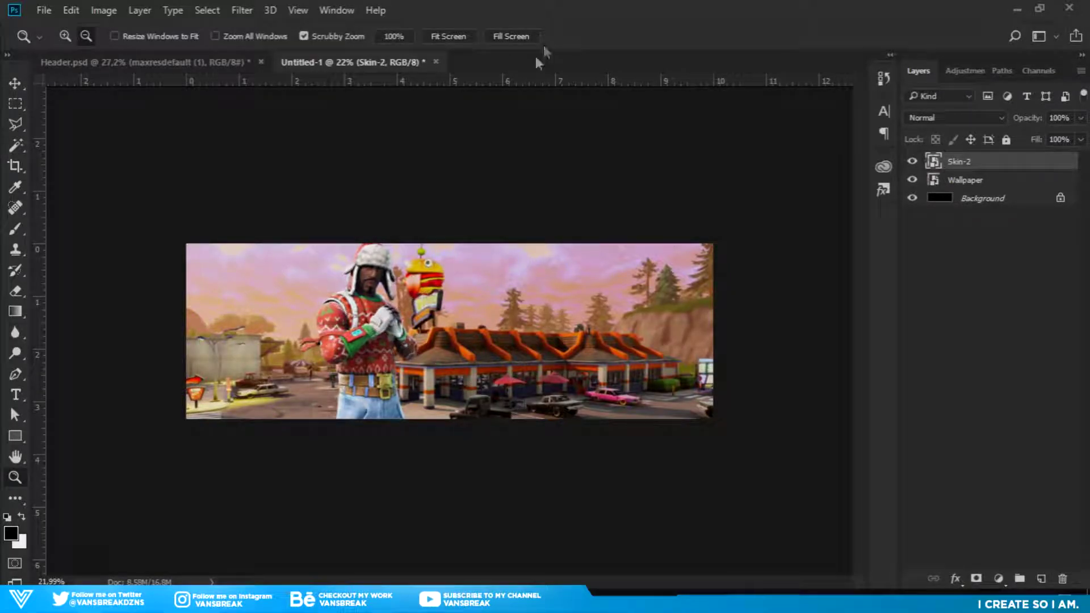
left_click_drag(306, 329, 349, 329)
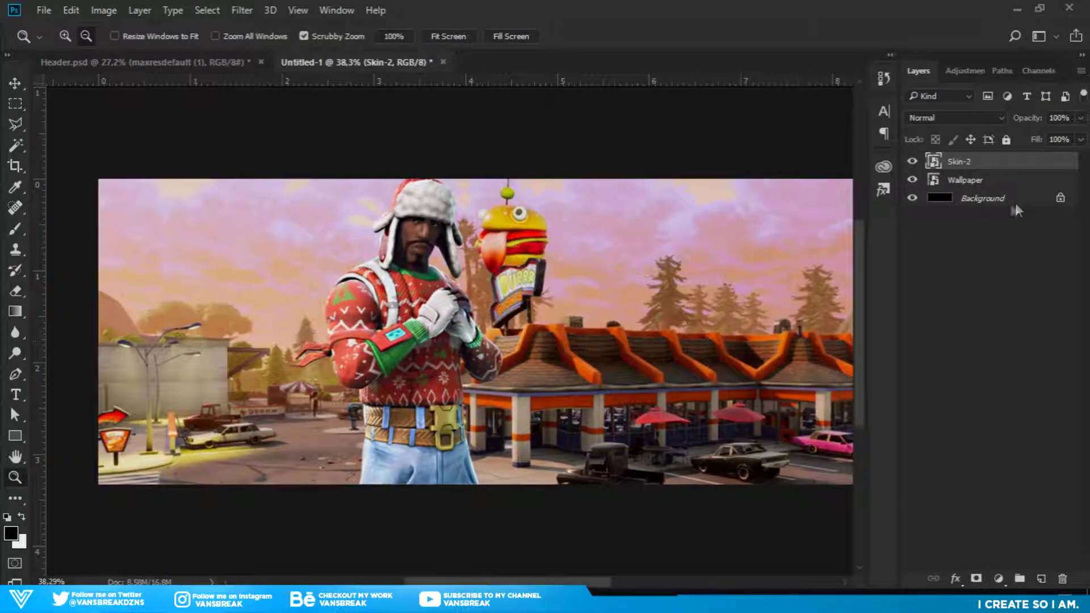
Add a Gradient Map adjustment layer directly above the Wallpaper layer.
left_click(1029, 180)
left_click_drag(826, 464, 589, 402)
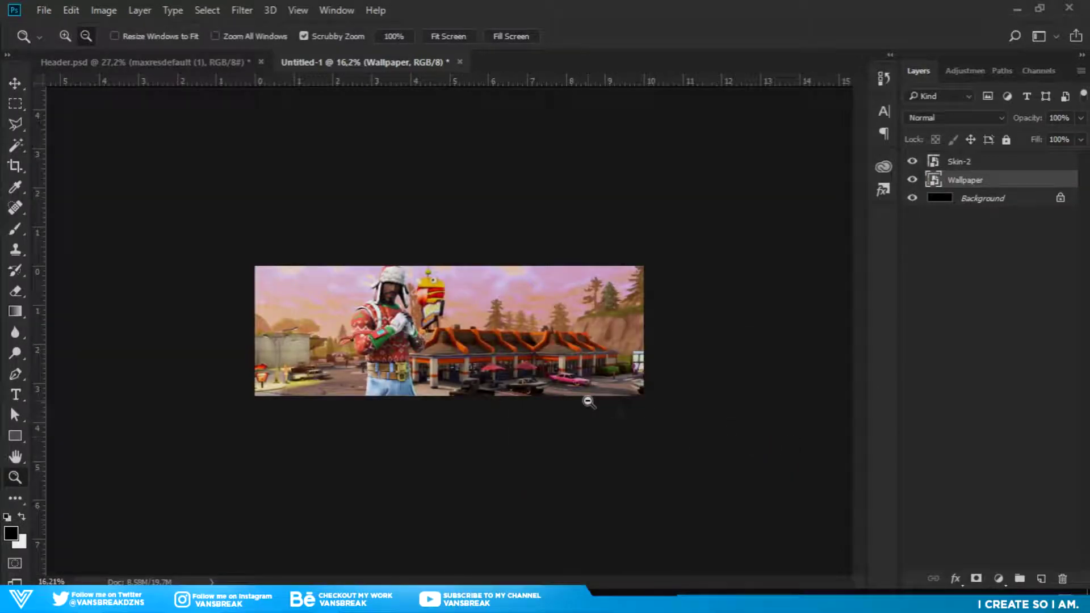
left_click(202, 69)
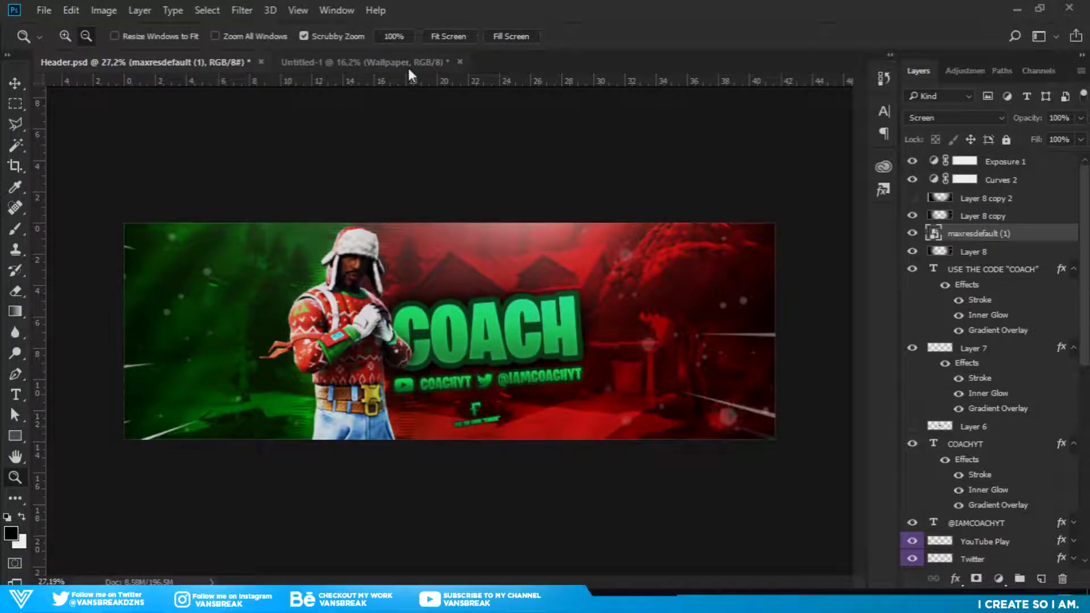
left_click(407, 67)
left_click(997, 578)
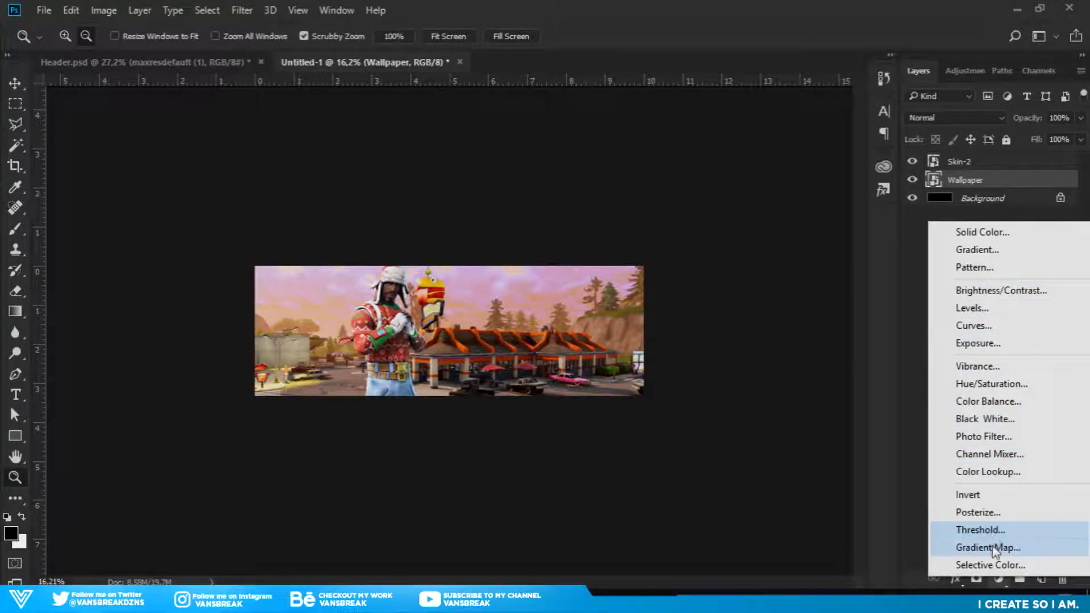
left_click(973, 547)
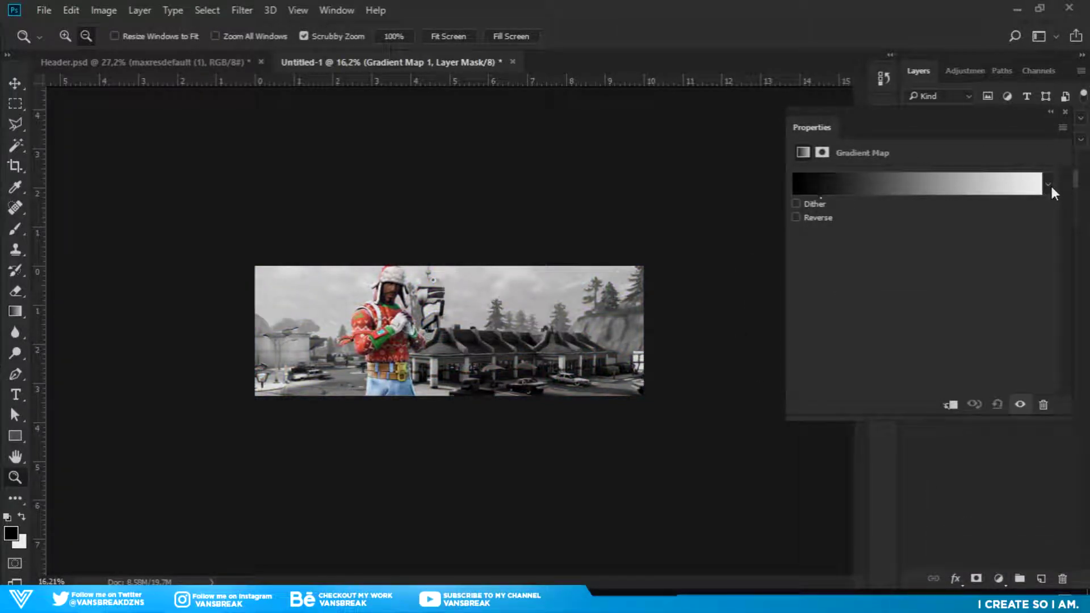
Change the gradient map's white stop to dark red so the gradient runs from black to red.
left_click(1048, 184)
left_click(934, 187)
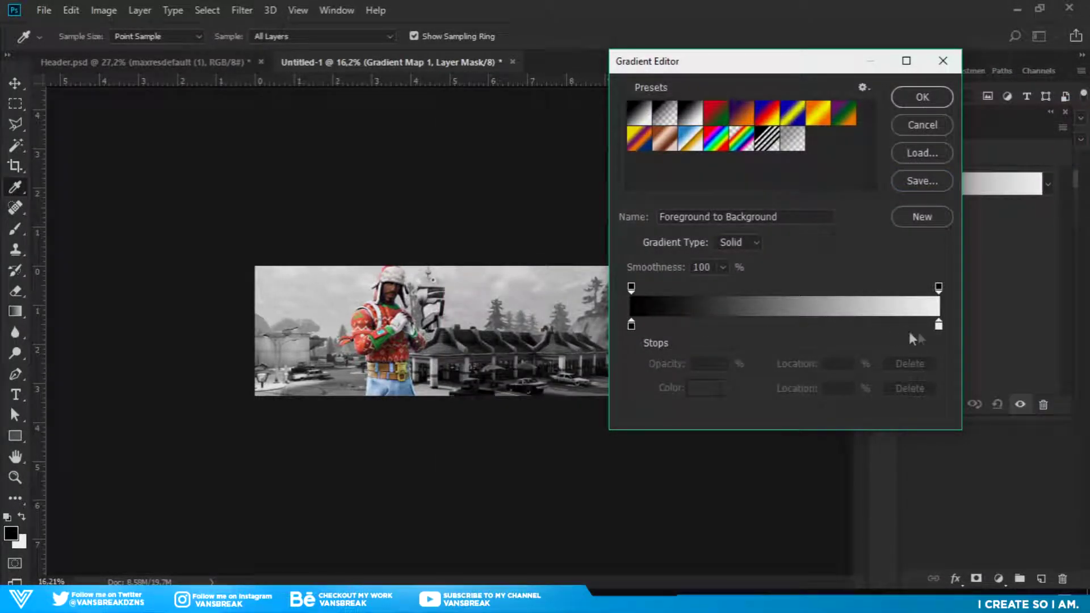
double_click(938, 326)
left_click_drag(639, 348, 704, 291)
mouse_move(659, 342)
left_mouse_down()
mouse_move(655, 356)
mouse_move(677, 357)
left_mouse_up()
left_click(815, 312)
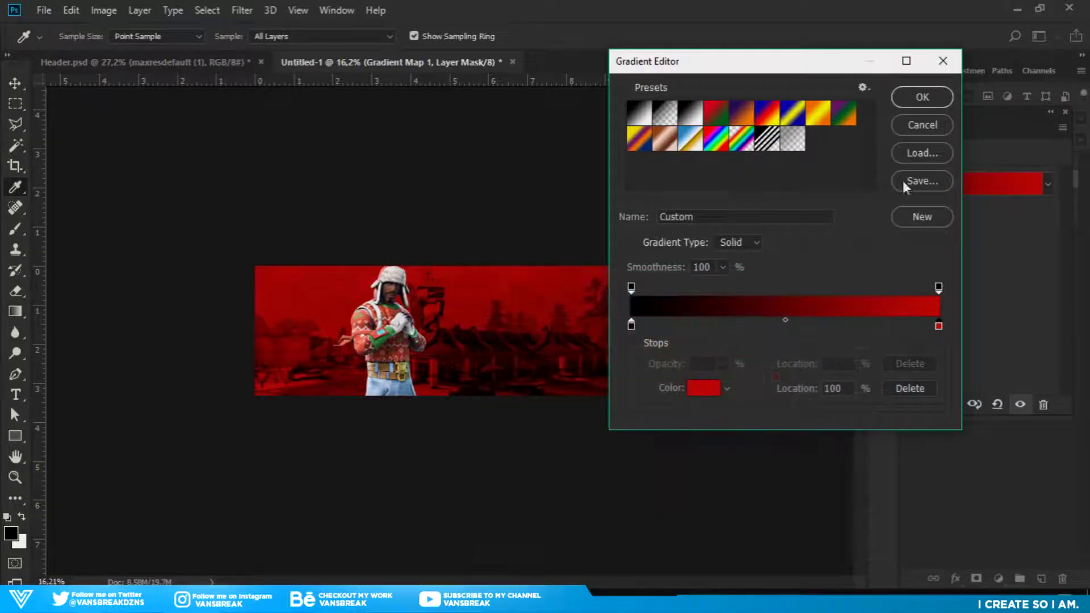
left_click(905, 101)
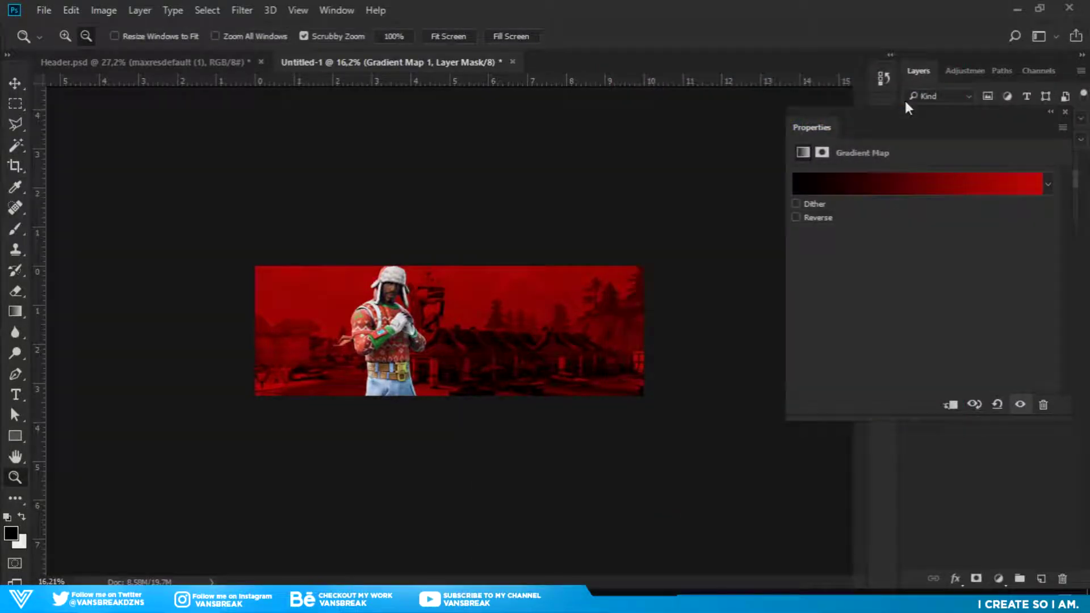
left_click(1065, 112)
Select the canvas area left of the character's vertical centre line with the Polygonal Lasso.
key("l")
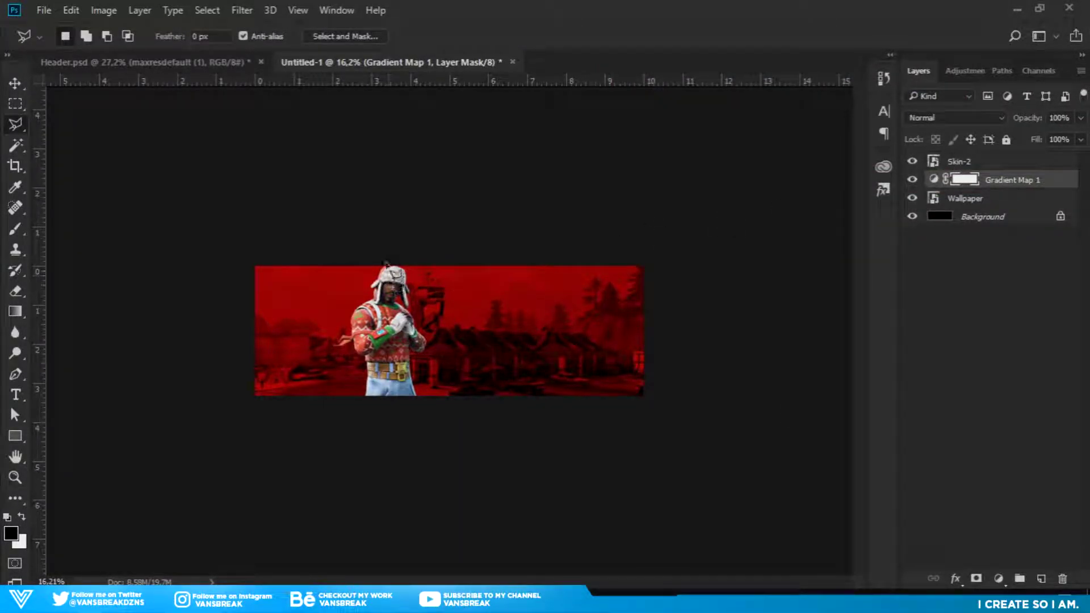
left_click(388, 243)
left_click(389, 451)
left_click(282, 459)
left_click(200, 373)
left_click(170, 270)
left_click(254, 224)
left_click(323, 224)
left_click(389, 244)
Paint the selected left part black on the red gradient map's mask, and clear the selection.
key("b")
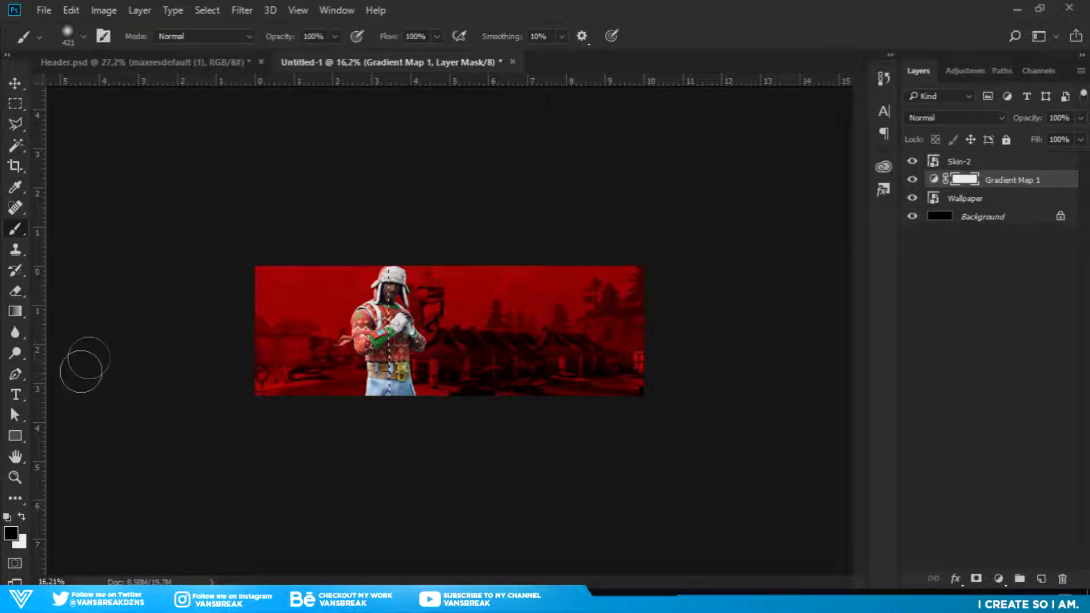
mouse_move(292, 275)
left_mouse_down()
mouse_move(278, 248)
mouse_move(256, 349)
mouse_move(273, 370)
mouse_move(276, 432)
mouse_move(326, 202)
mouse_move(300, 407)
mouse_move(369, 197)
mouse_move(358, 420)
mouse_move(402, 222)
mouse_move(391, 415)
mouse_move(319, 409)
mouse_move(402, 205)
mouse_move(384, 382)
mouse_move(412, 273)
mouse_move(360, 446)
mouse_move(346, 229)
left_mouse_up()
key("ctrl+d")
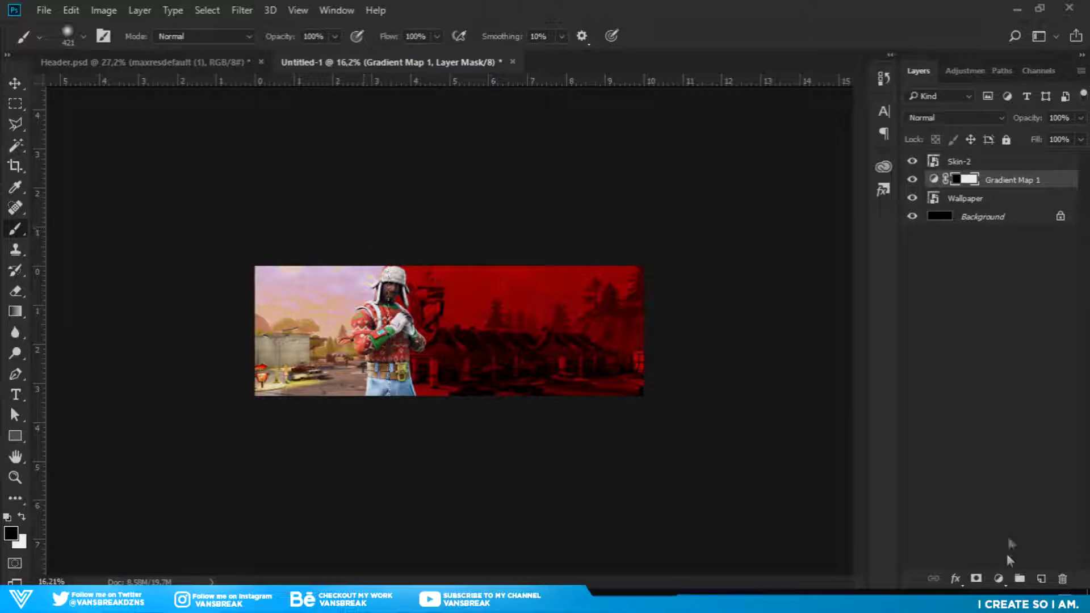
Add a second Gradient Map layer running from black to green 1c7a02.
left_click(999, 585)
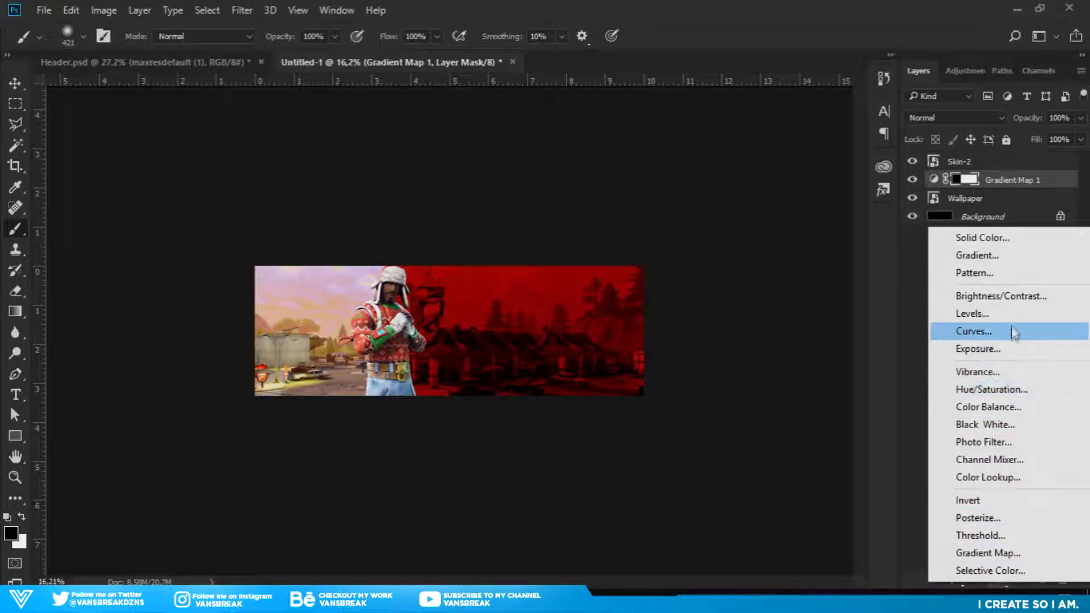
left_click(973, 553)
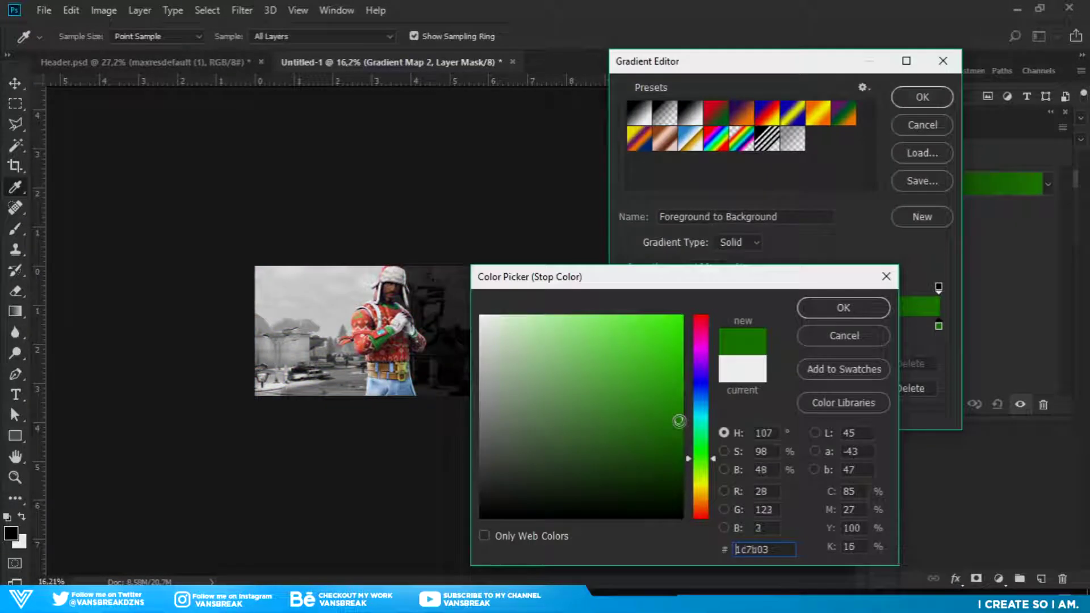
left_click(679, 420)
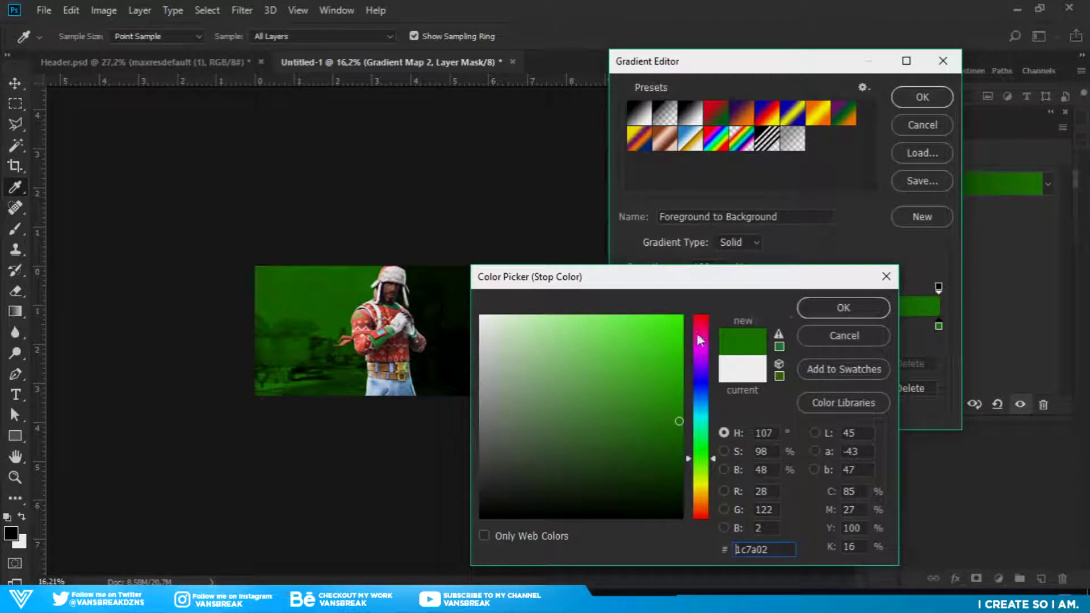
left_click(830, 313)
left_click(931, 101)
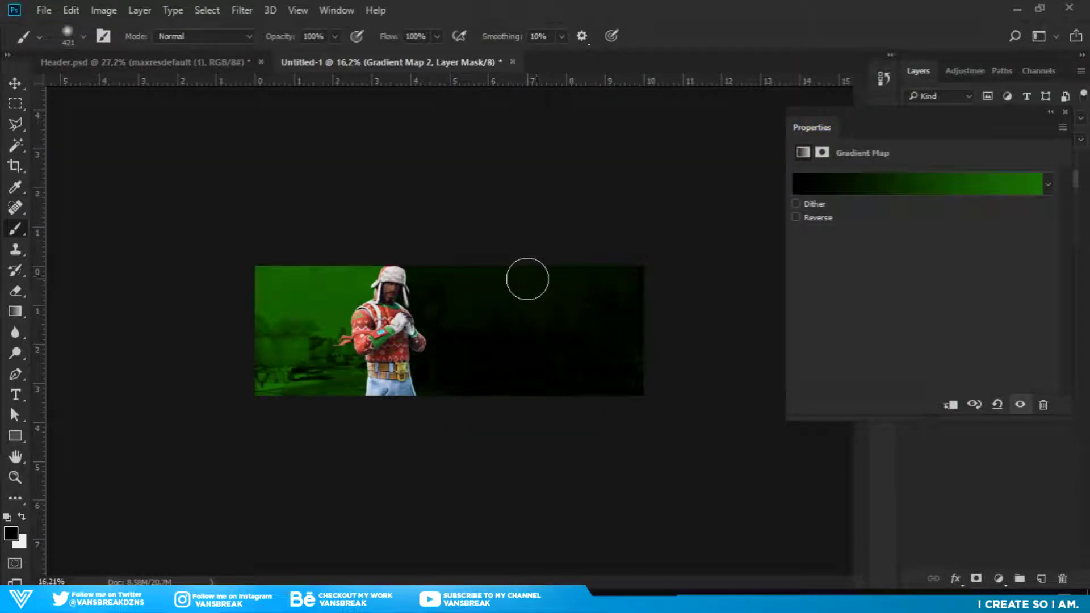
Select the area right of the character's centre line and paint it black on the green gradient map's mask.
key("l")
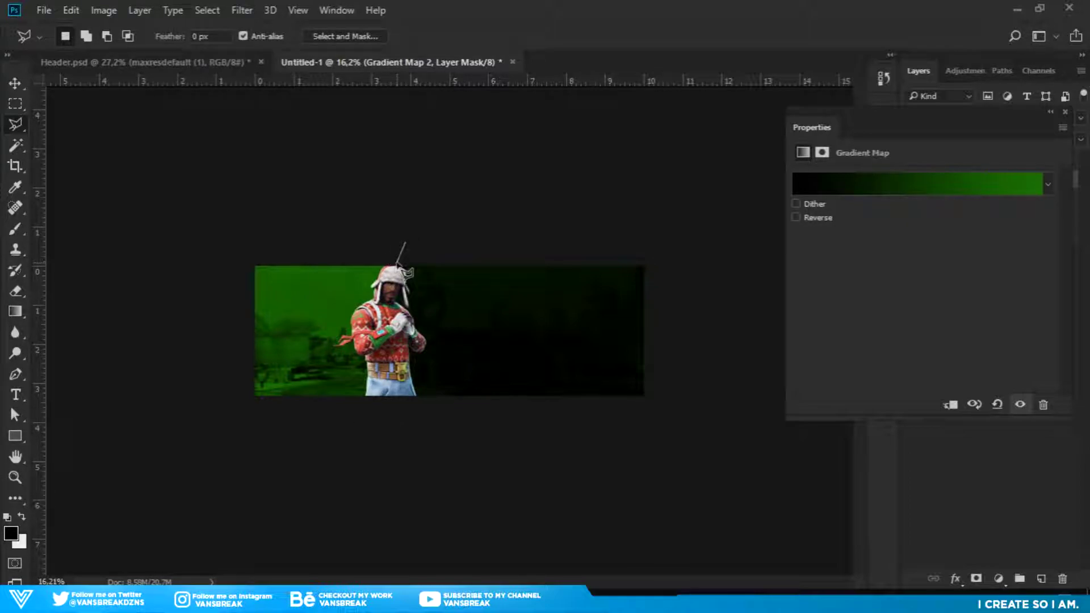
left_click(391, 265)
left_click(391, 417)
left_click(503, 475)
left_click(616, 452)
left_click(683, 408)
left_click(660, 200)
left_click(406, 245)
key("b")
mouse_move(443, 245)
left_mouse_down()
mouse_move(432, 341)
mouse_move(362, 222)
mouse_move(432, 270)
mouse_move(488, 219)
mouse_move(448, 289)
mouse_move(500, 302)
mouse_move(556, 423)
mouse_move(550, 287)
mouse_move(607, 554)
mouse_move(635, 376)
mouse_move(619, 473)
left_mouse_up()
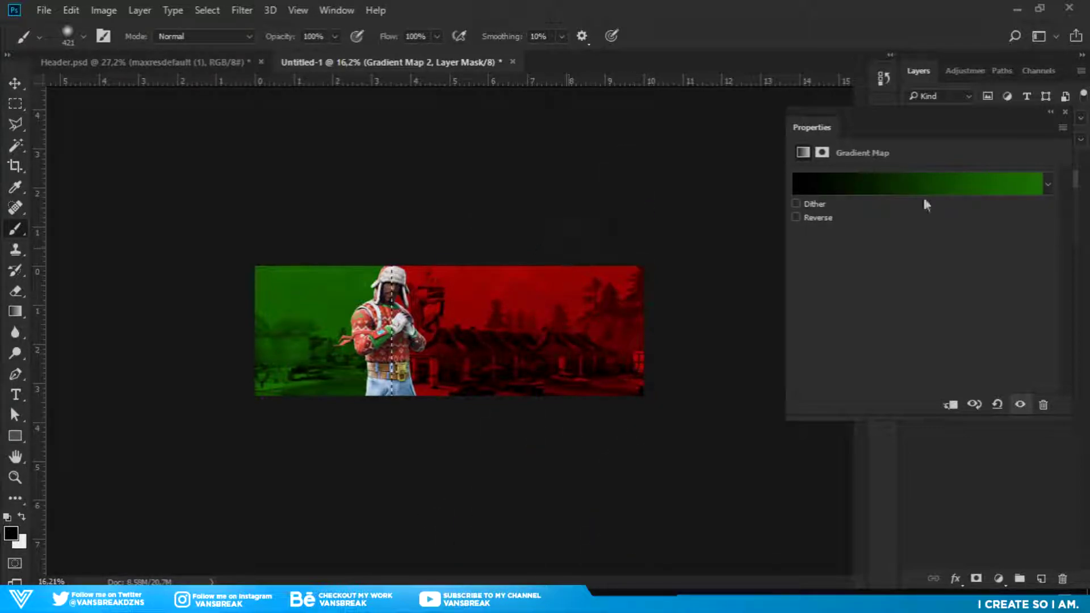
Darken the green stop of the second gradient map to 145602.
left_click(1041, 184)
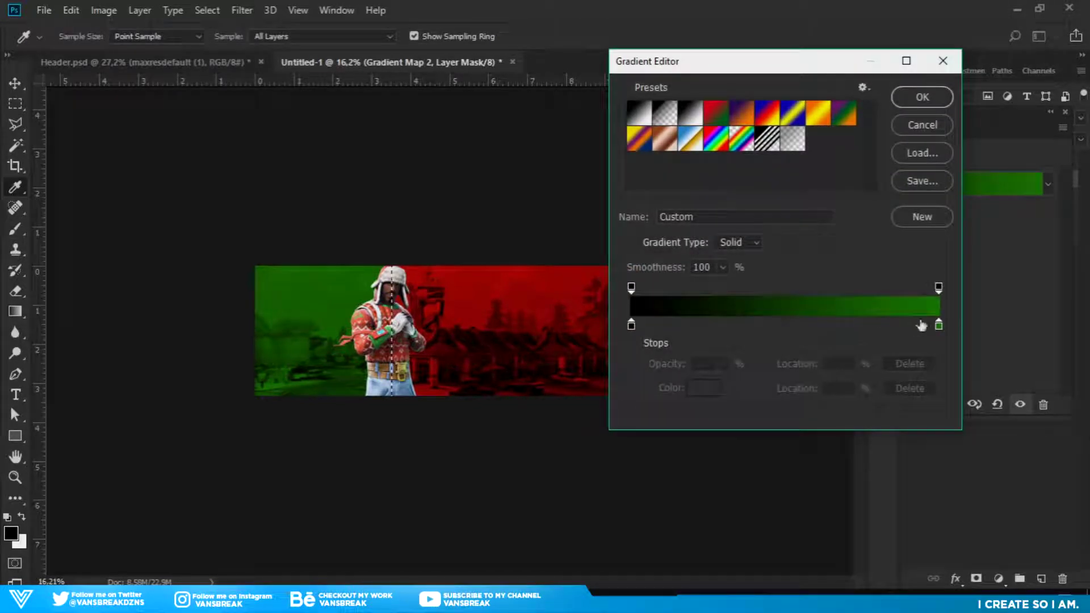
double_click(938, 325)
mouse_move(679, 439)
left_mouse_down()
mouse_move(670, 459)
mouse_move(681, 451)
left_mouse_up()
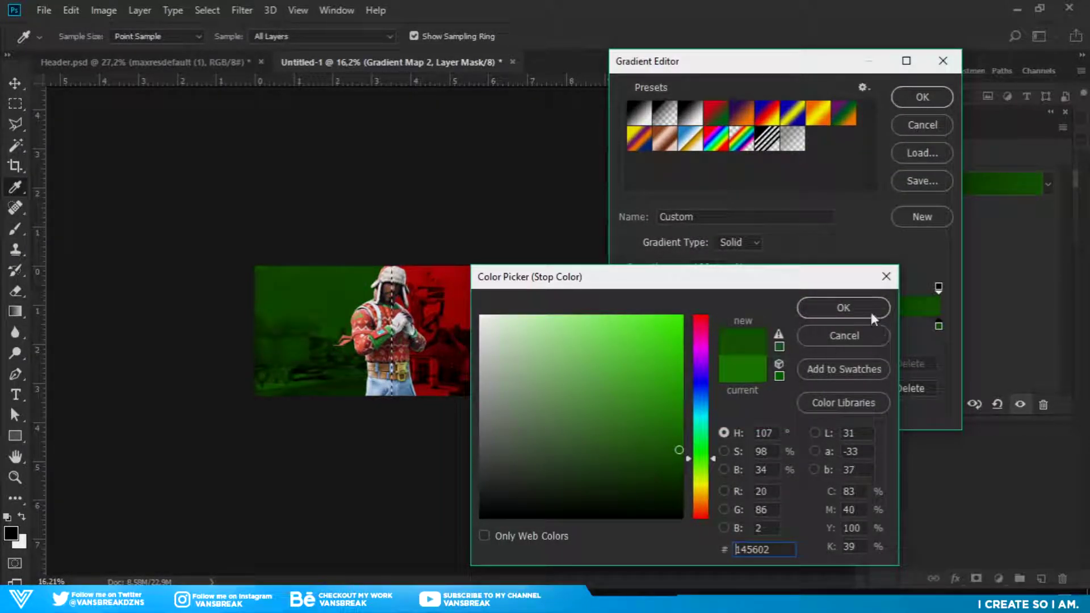
left_click(870, 309)
left_click(917, 100)
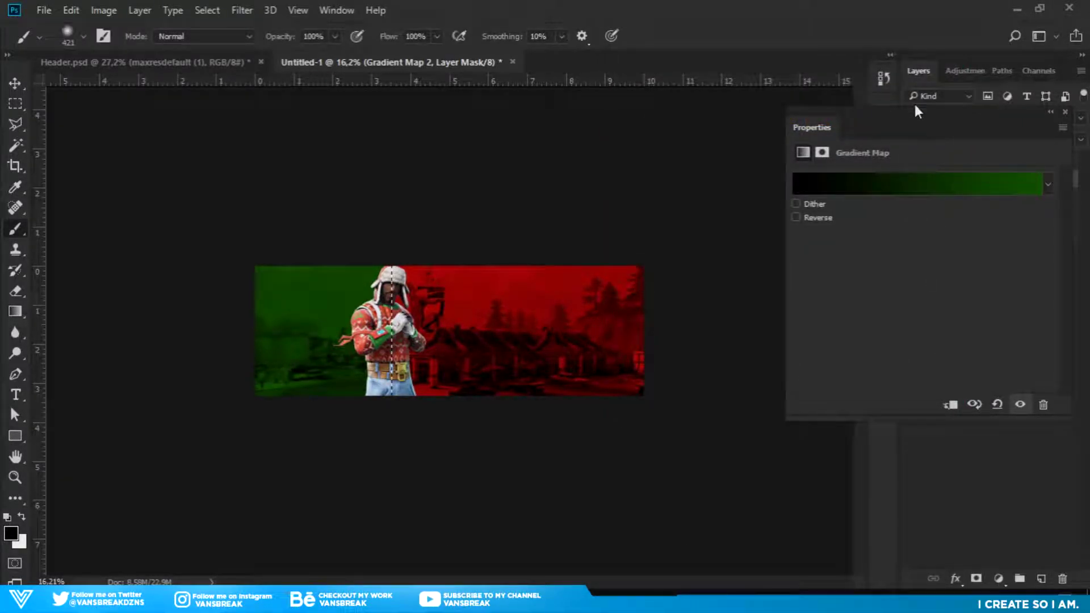
left_click(1066, 112)
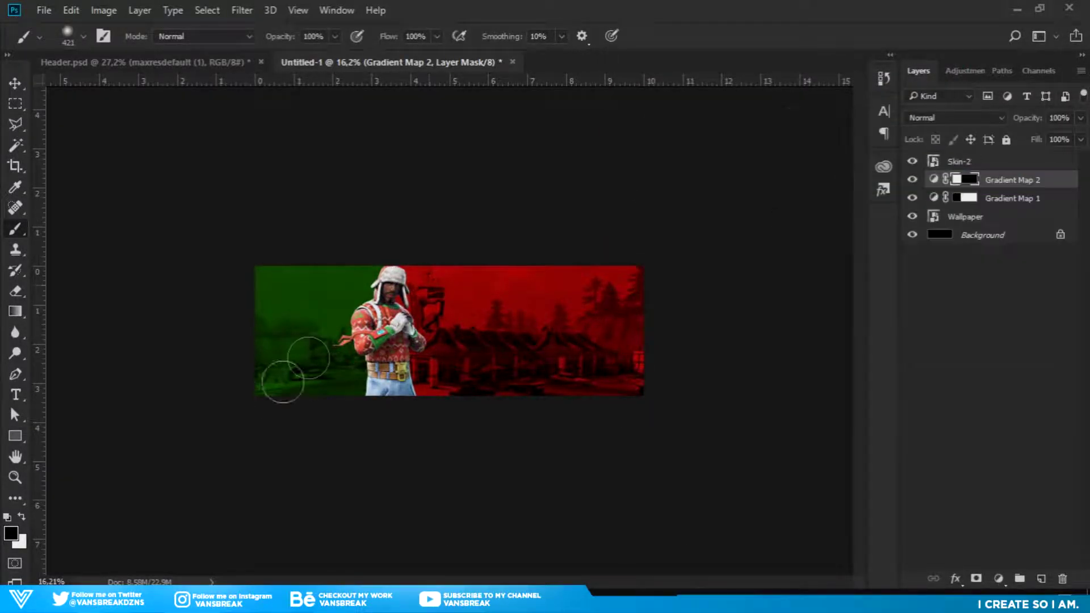
Add a layer beneath Skin-2 and paint a soft black shadow behind the character with a 242 px brush.
left_click(11, 480)
left_click_drag(324, 311, 412, 357)
key("b")
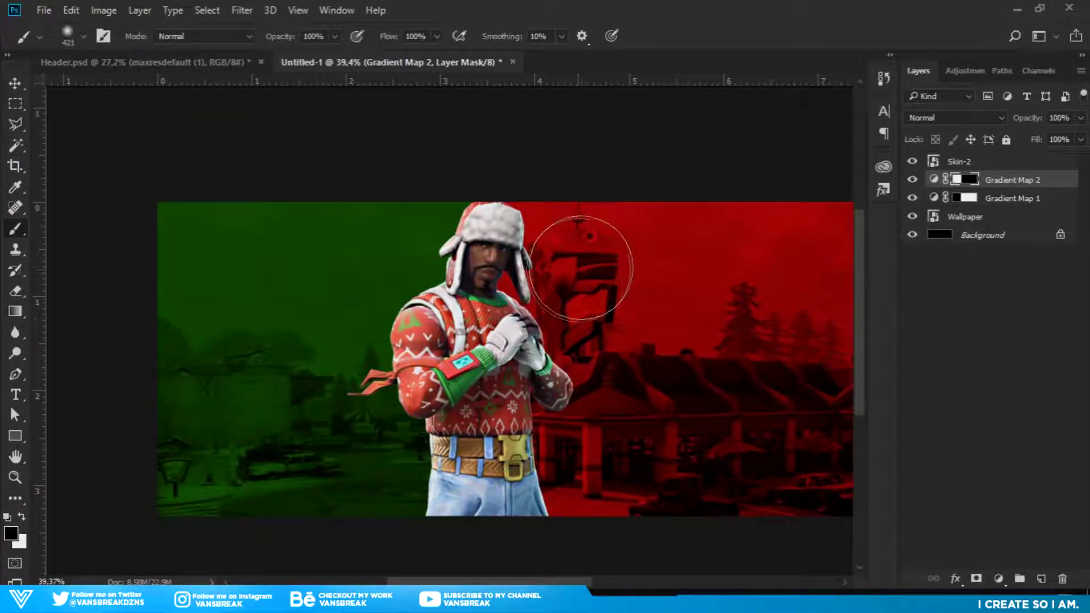
left_click(15, 460)
left_click(13, 481)
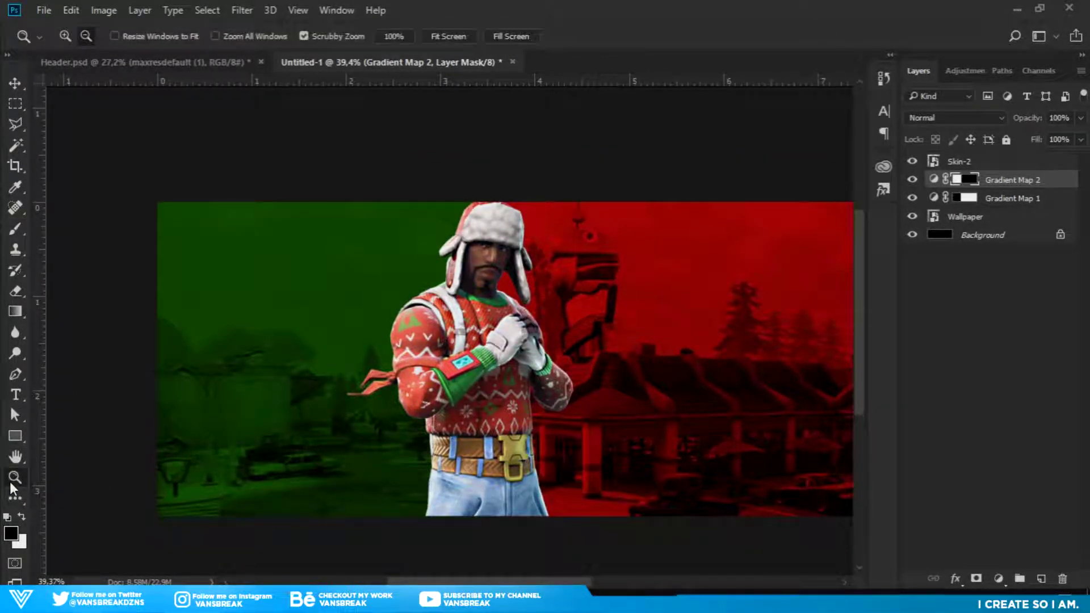
left_click_drag(538, 421, 505, 418)
key("b")
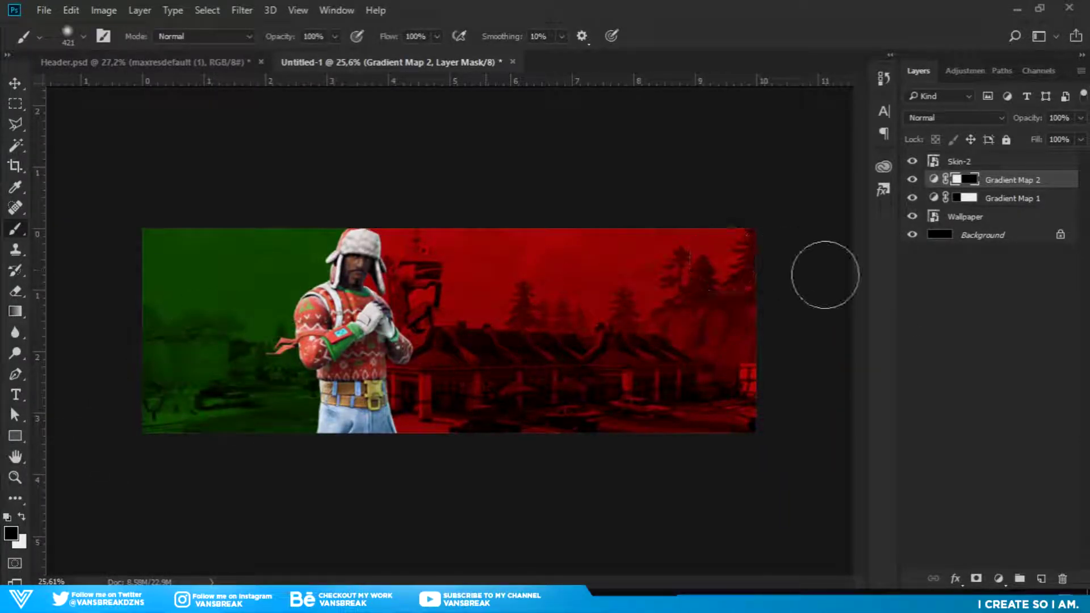
left_click(1042, 577)
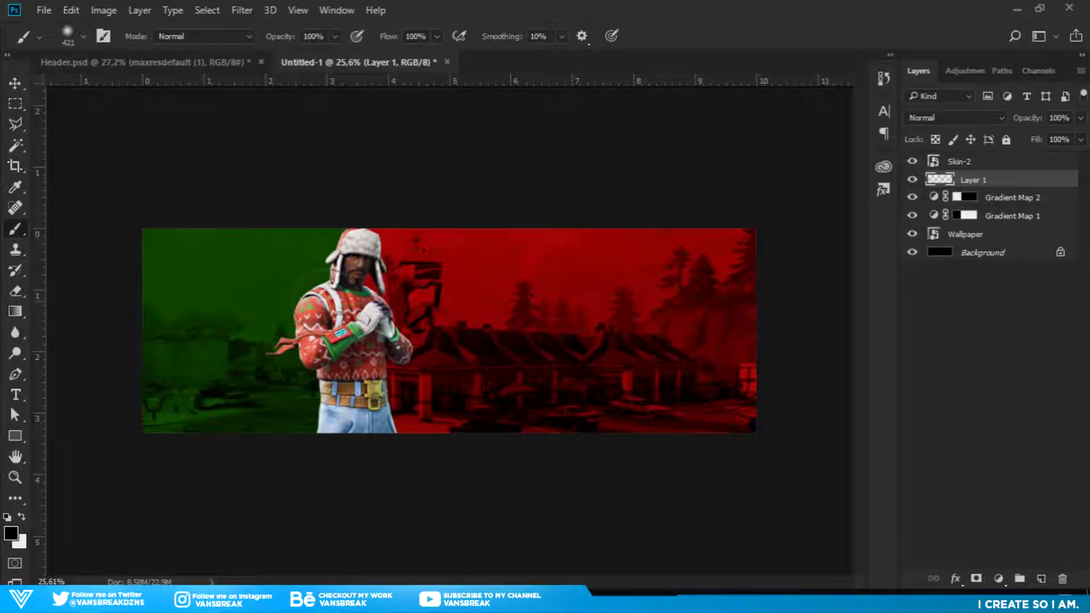
right_click(374, 343, "alt")
left_click_drag(372, 338, 356, 329)
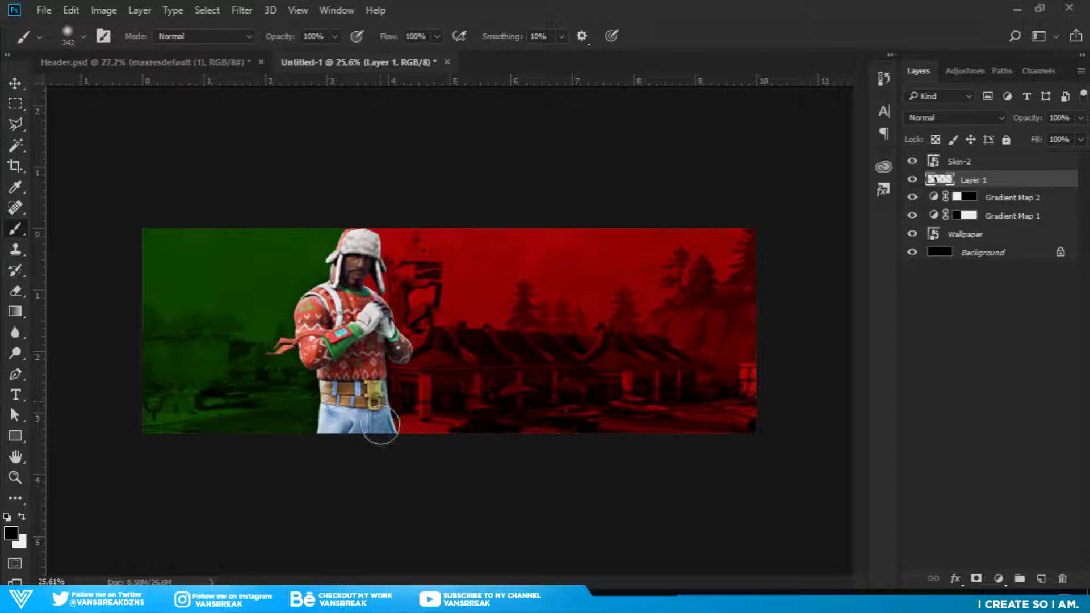
left_click_drag(354, 249, 356, 320)
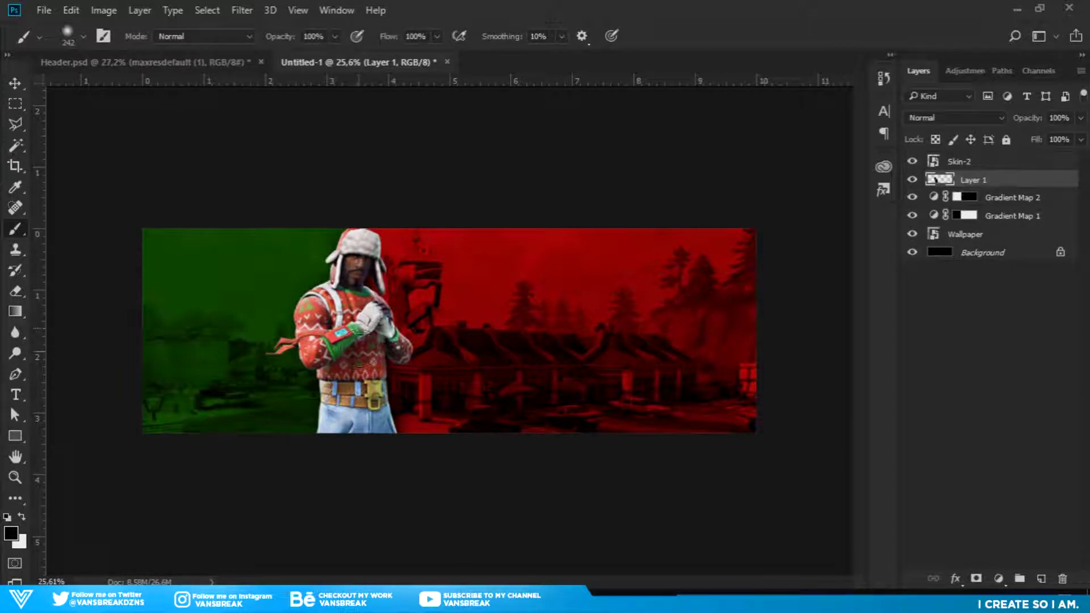
Add a layer above Skin-2 and paint soft white light in from the canvas edges with a 3631 px brush.
left_click(977, 168)
left_click(1041, 578)
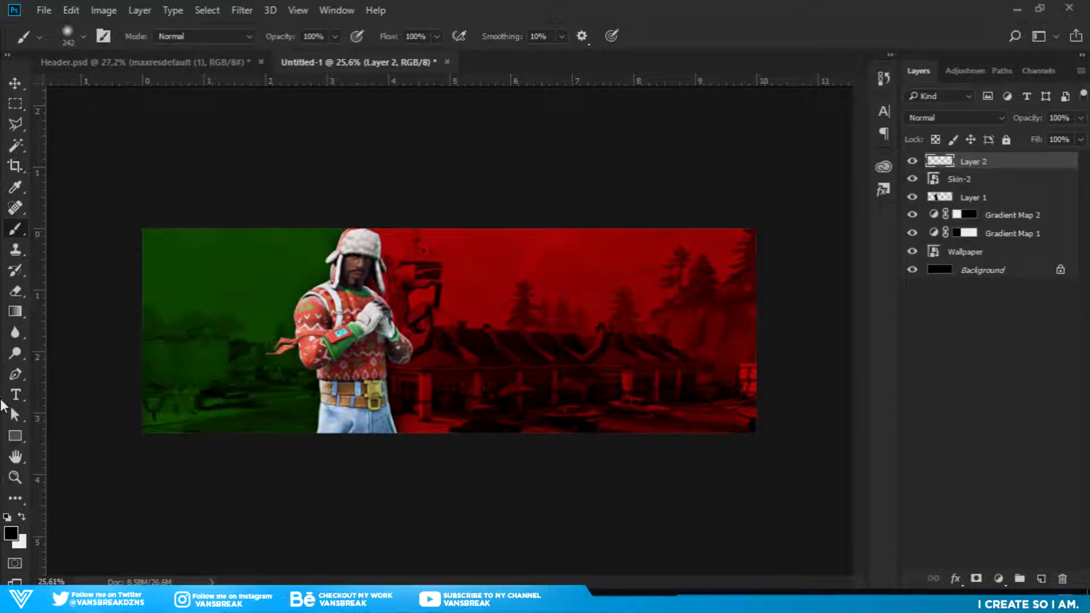
left_click(18, 477)
left_click_drag(402, 453, 348, 404)
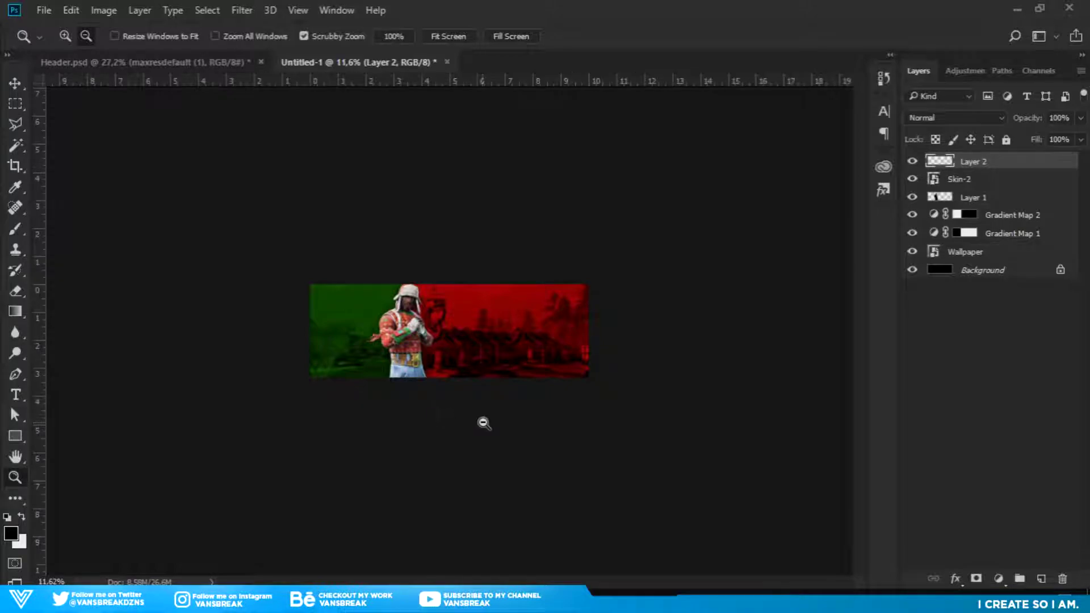
key("b")
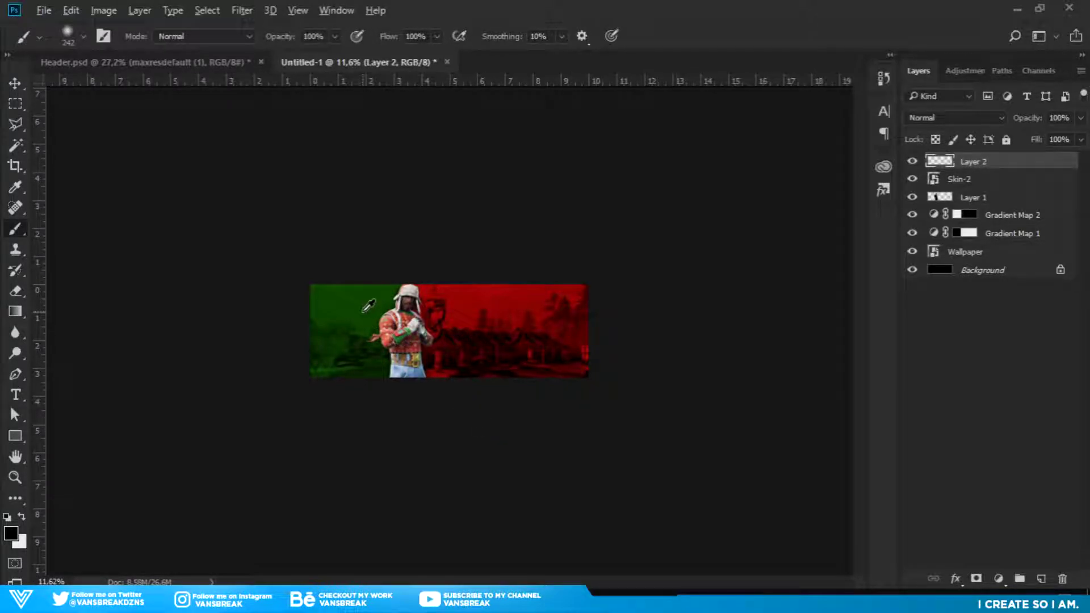
left_click_drag(341, 322, 511, 377)
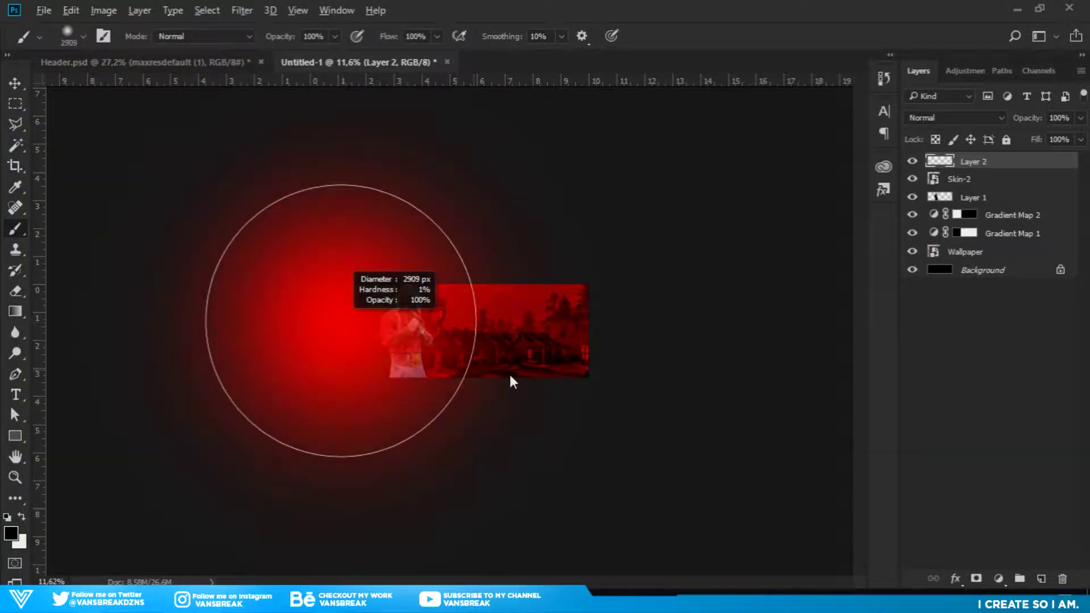
left_click(21, 517)
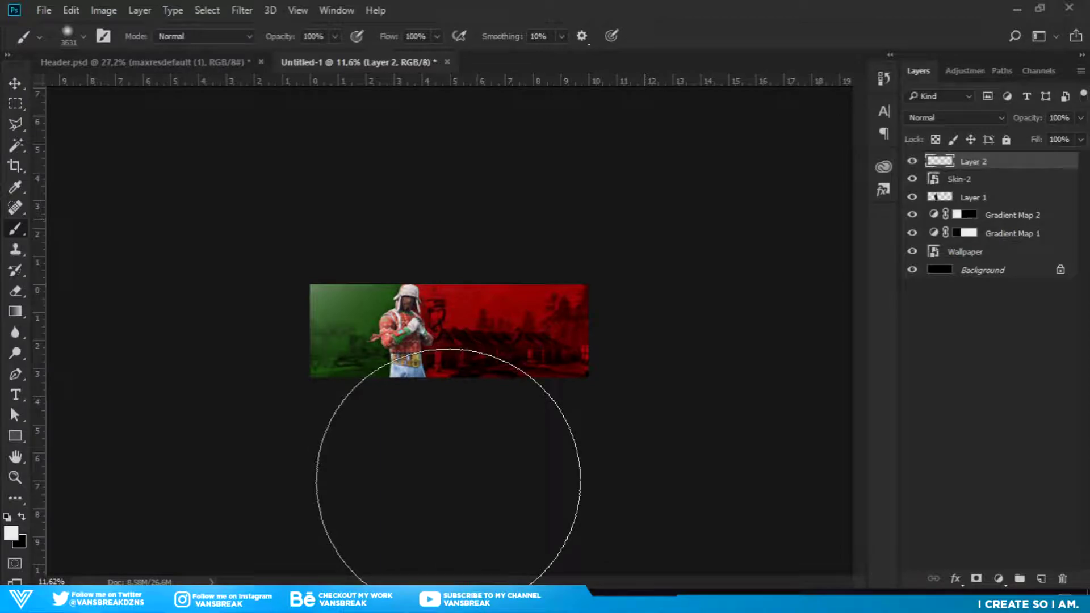
left_click(451, 477)
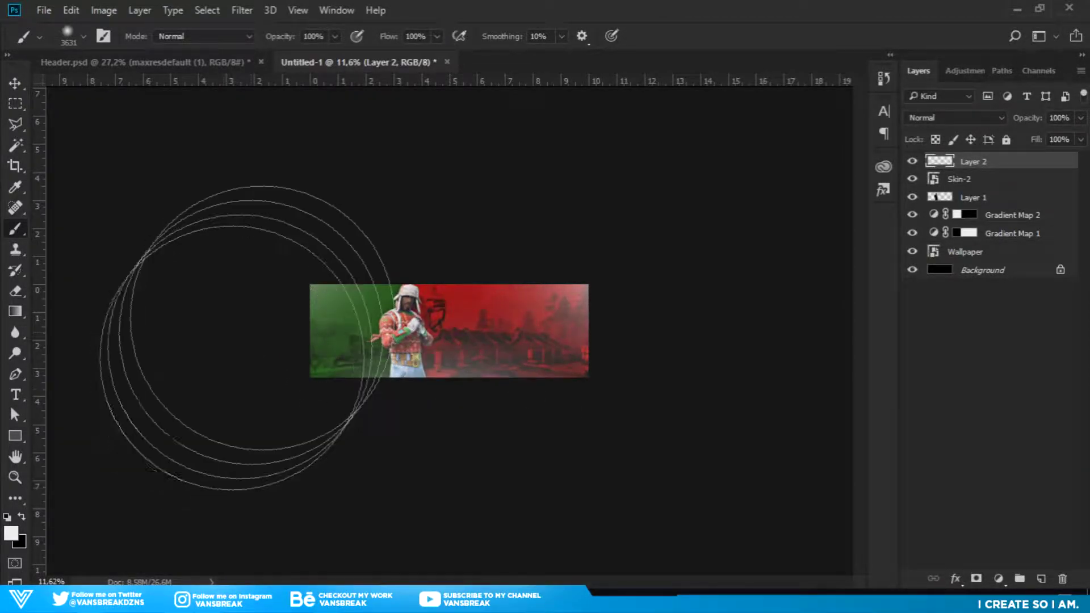
Set the white light layer's blend mode to Overlay and compare the header with the layer hidden and shown.
left_click(976, 119)
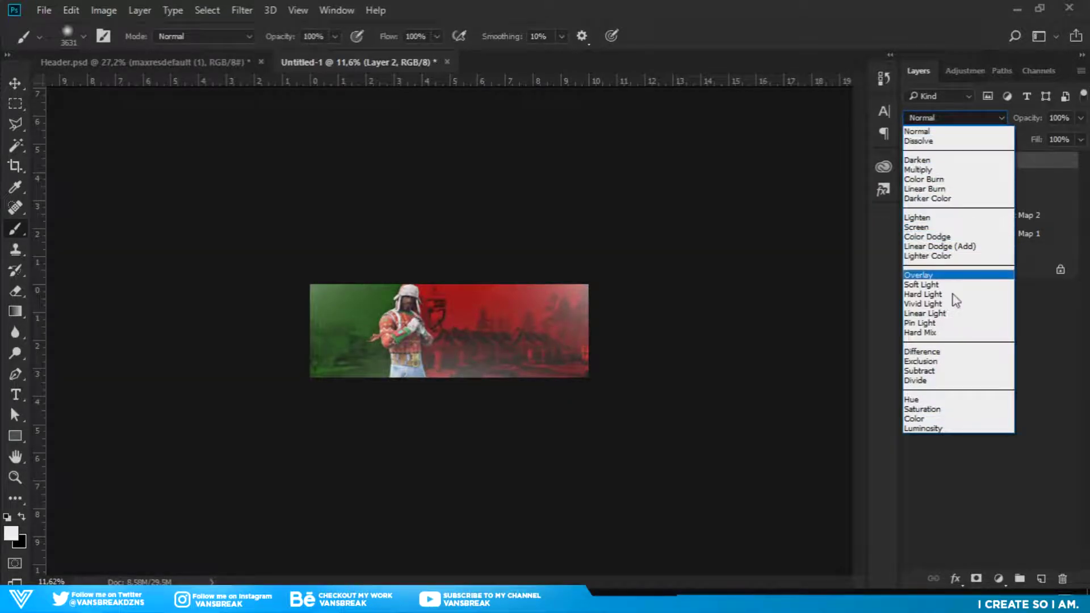
left_click(939, 276)
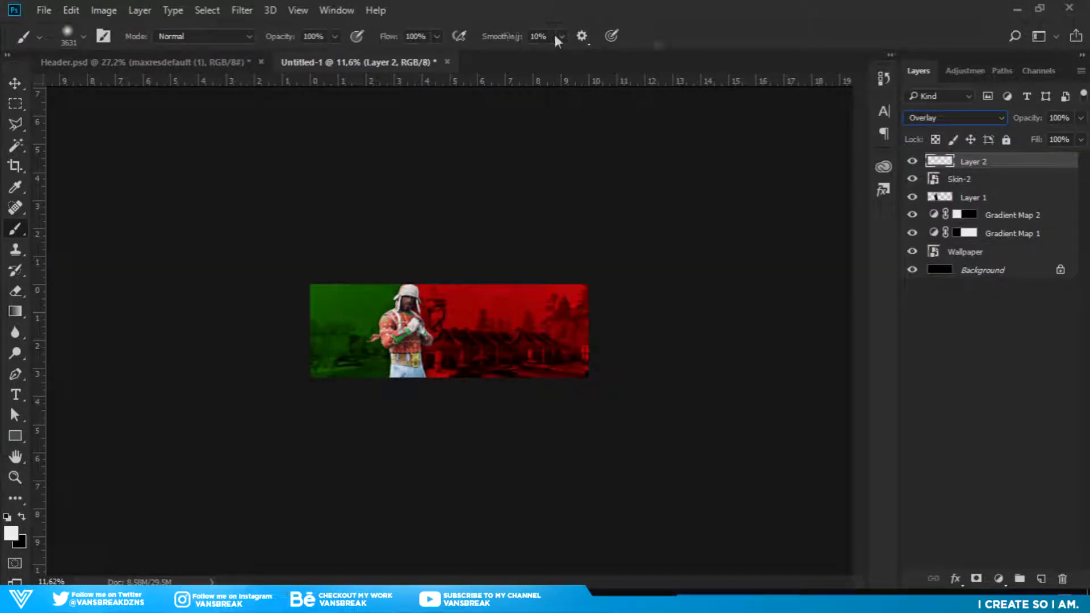
left_click(912, 163)
left_click(912, 163)
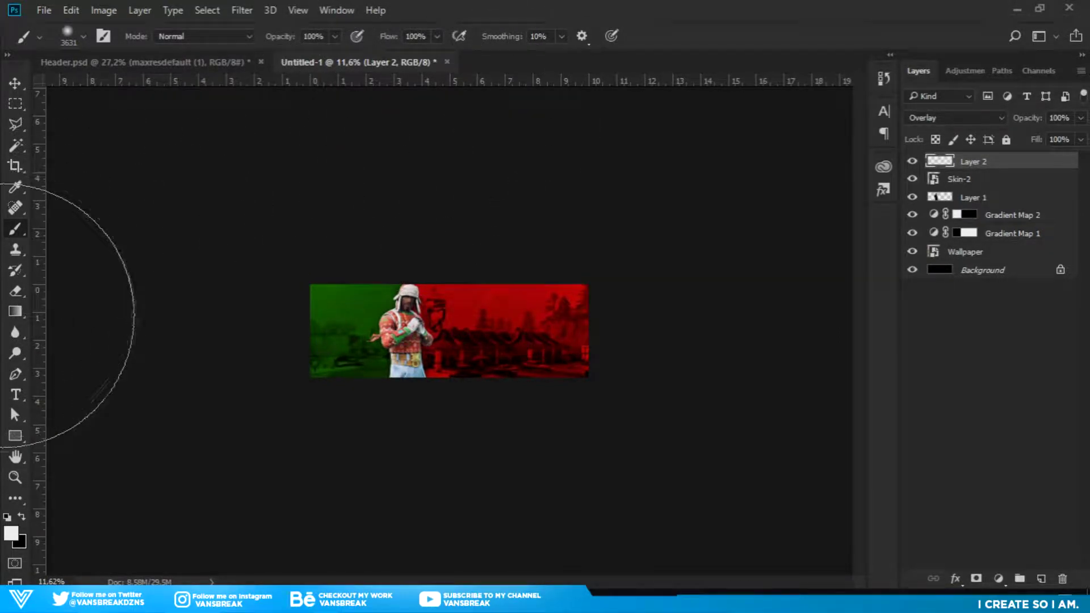
left_click(17, 460)
double_click(17, 459)
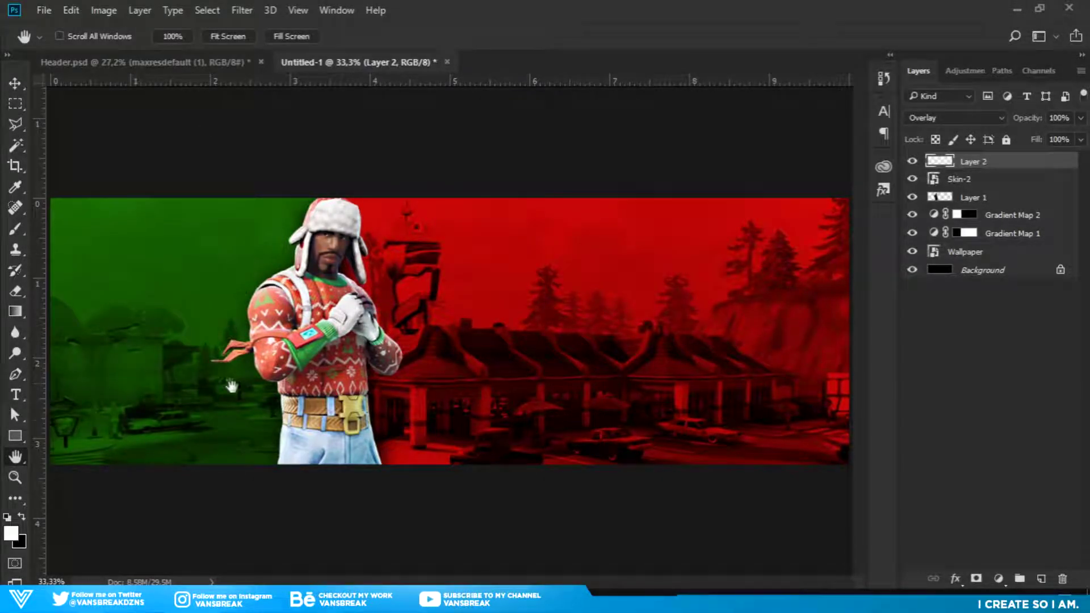
Place the Effect N1 image as the topmost layer, scaled to the canvas width, with its blend mode set to Screen.
left_click(165, 602)
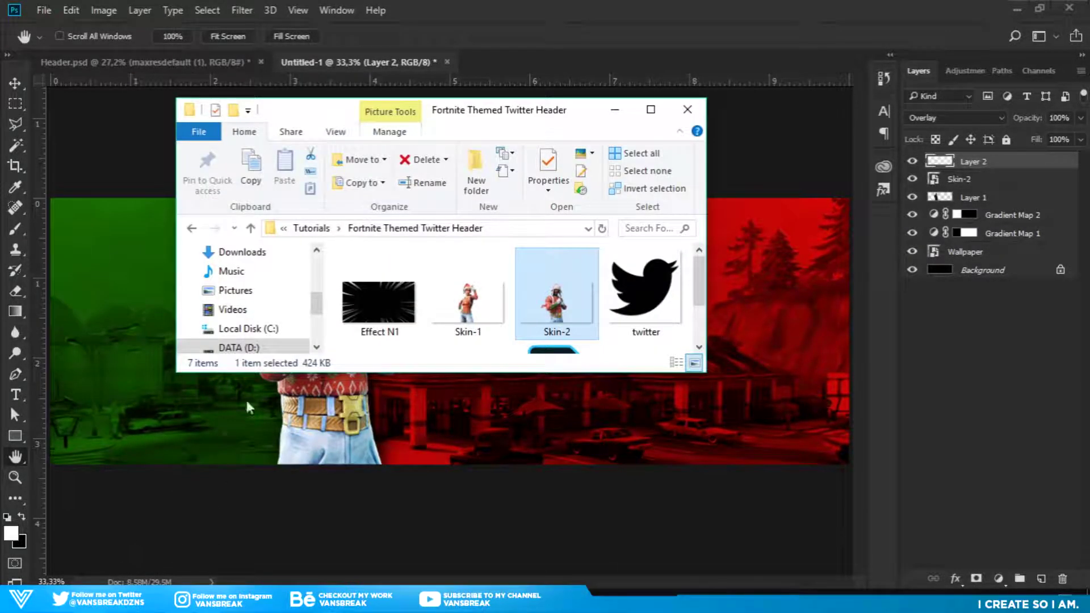
left_click_drag(380, 282, 437, 428)
left_click_drag(538, 416, 881, 543)
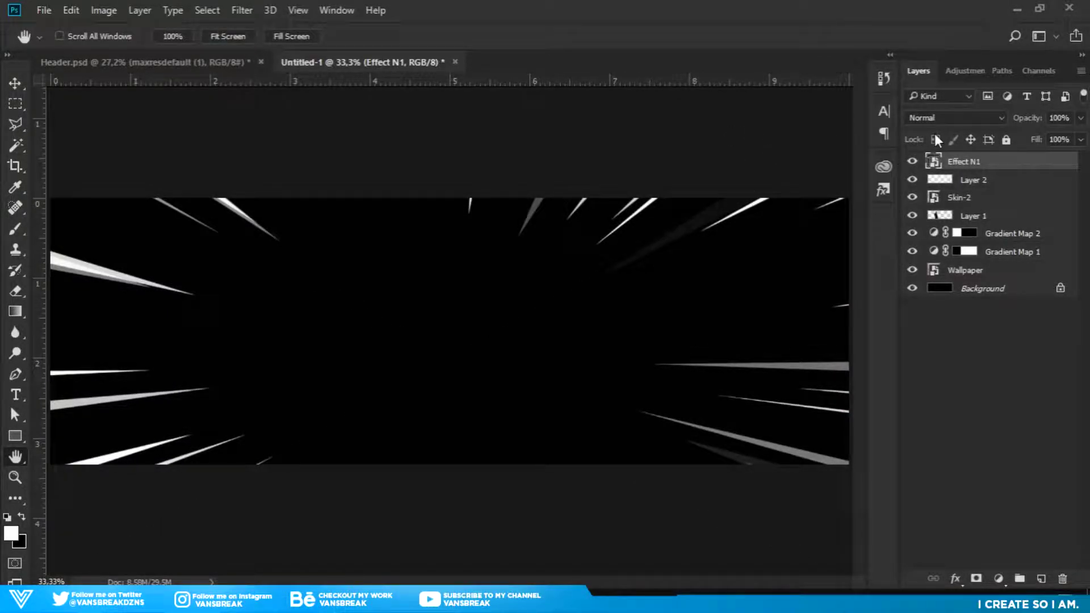
left_click(959, 119)
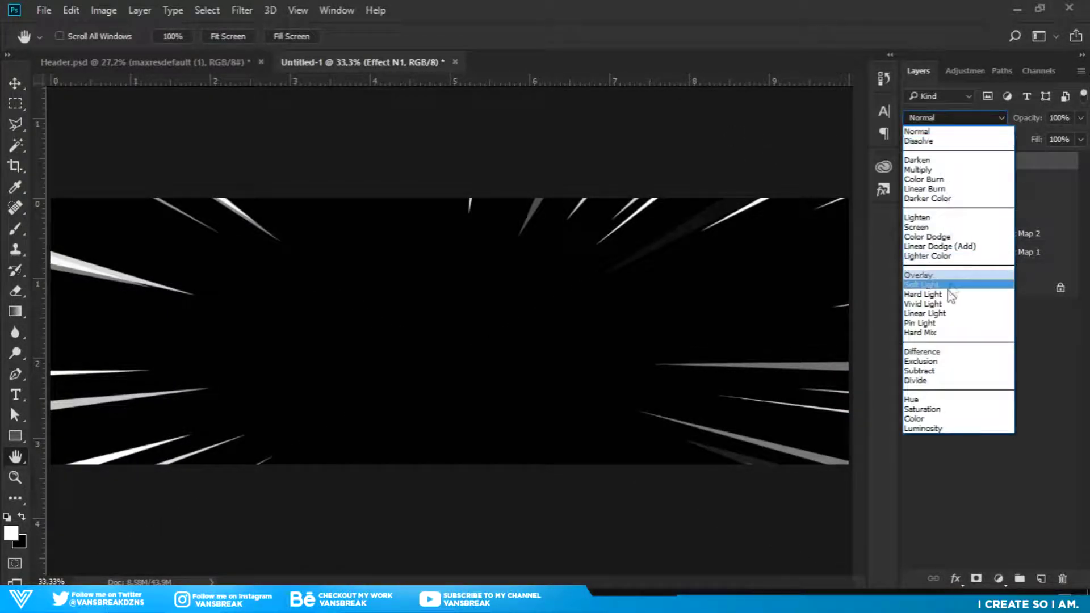
left_click(932, 222)
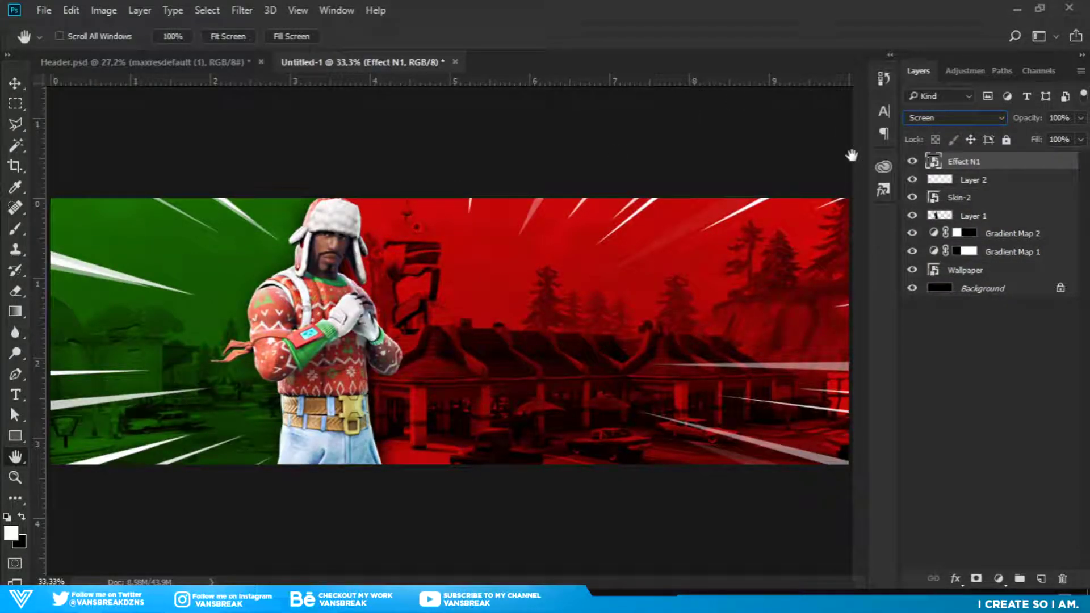
Enlarge the Effect N1 layer to about 44.3%, recentre it on the canvas and lower its opacity to 29%.
key("ctrl+t")
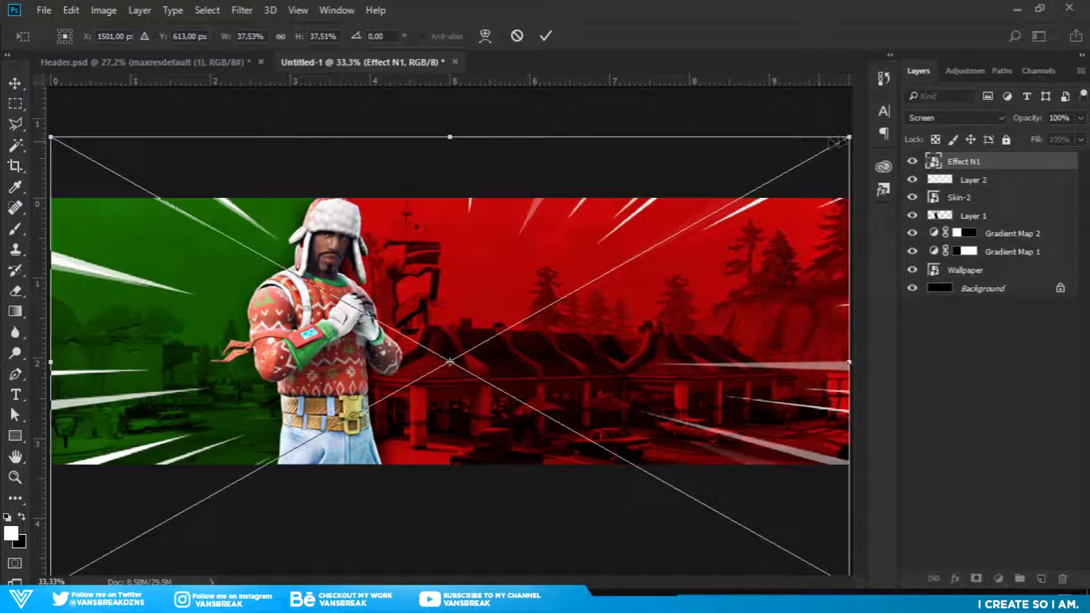
left_click_drag(851, 135, 960, 4)
left_click_drag(690, 295, 635, 328)
left_click(548, 36)
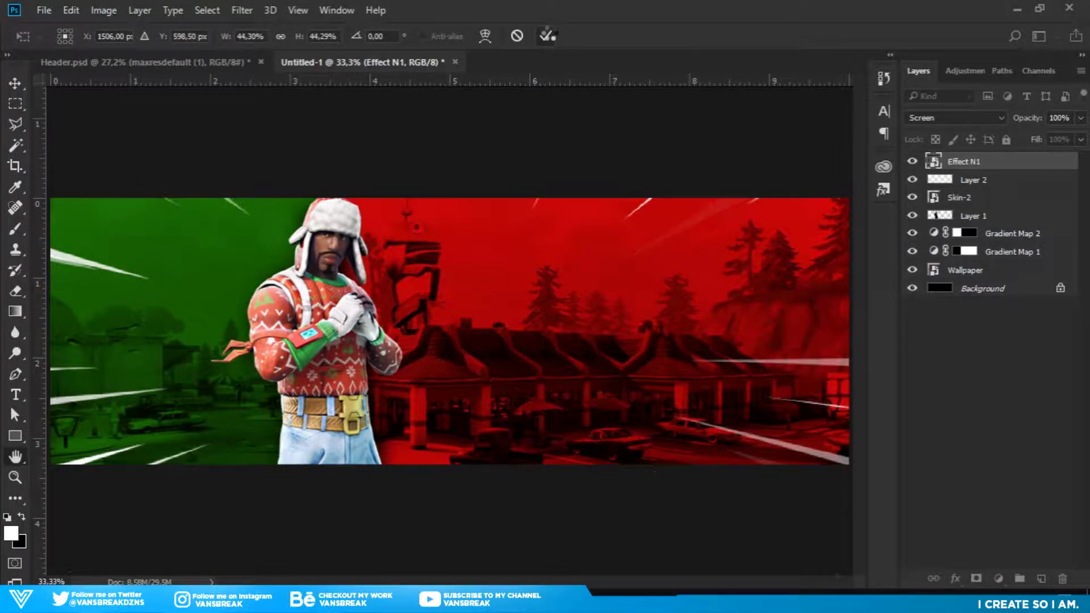
key("h")
left_click_drag(1026, 124, 995, 123)
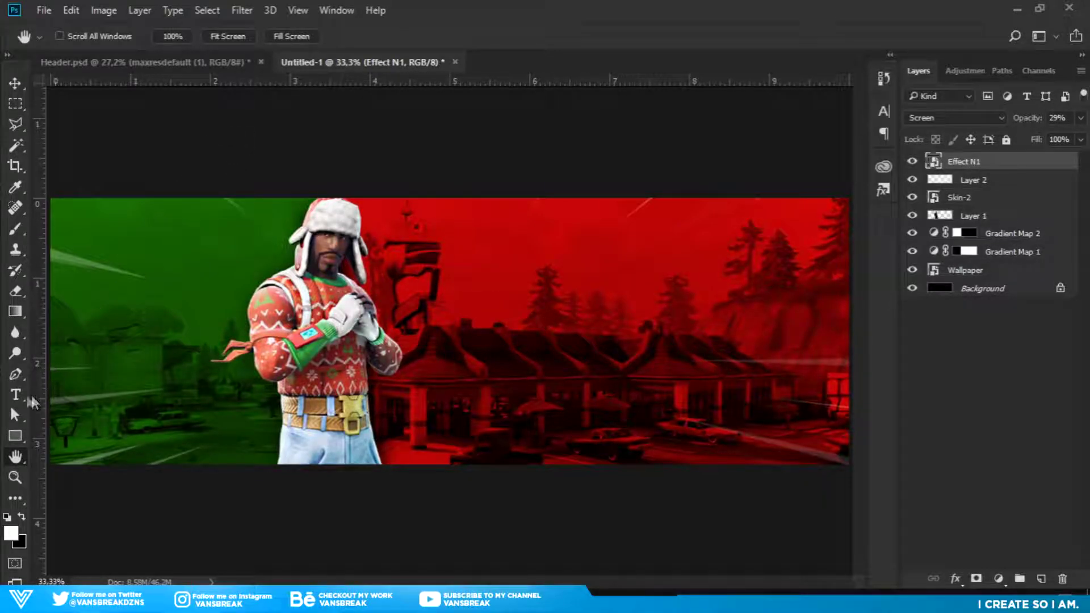
Add the text VANS in white 129 pt Burbank Big Condensed Black beside the character.
key("t")
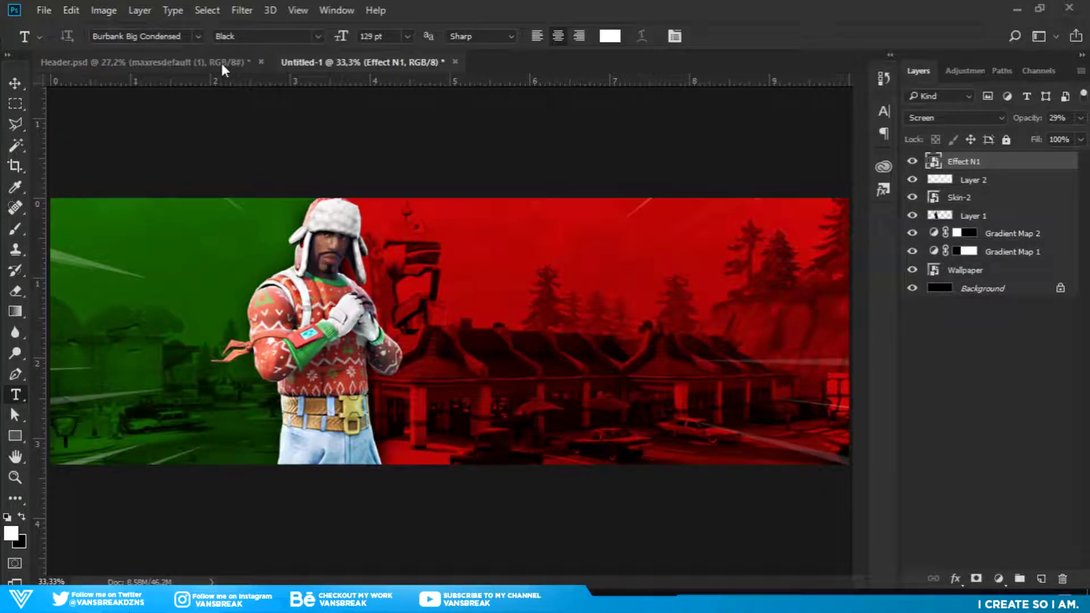
left_click(887, 194)
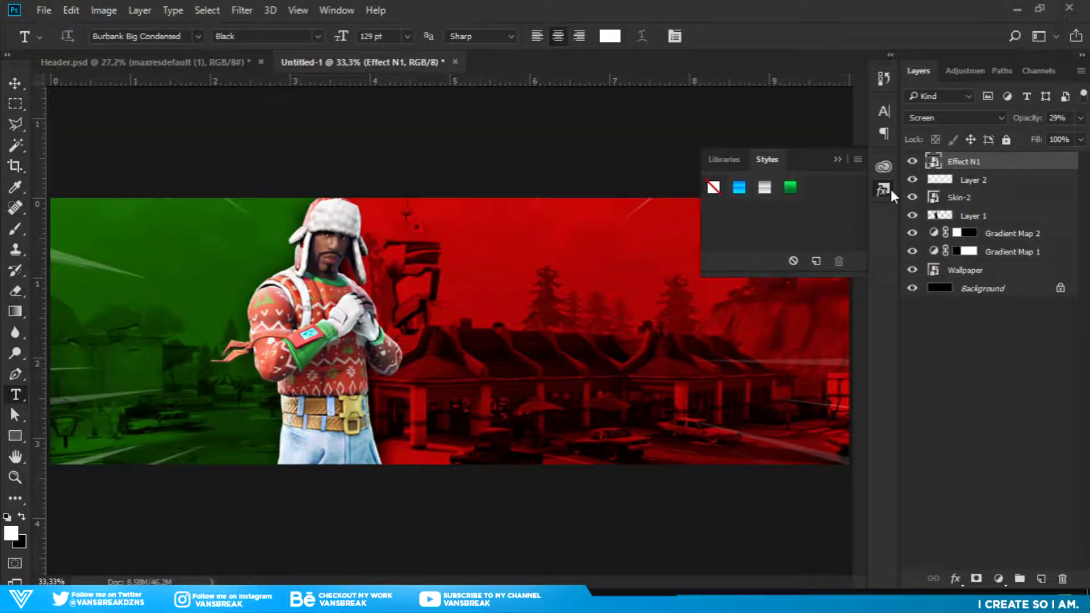
left_click(886, 193)
left_click(479, 357)
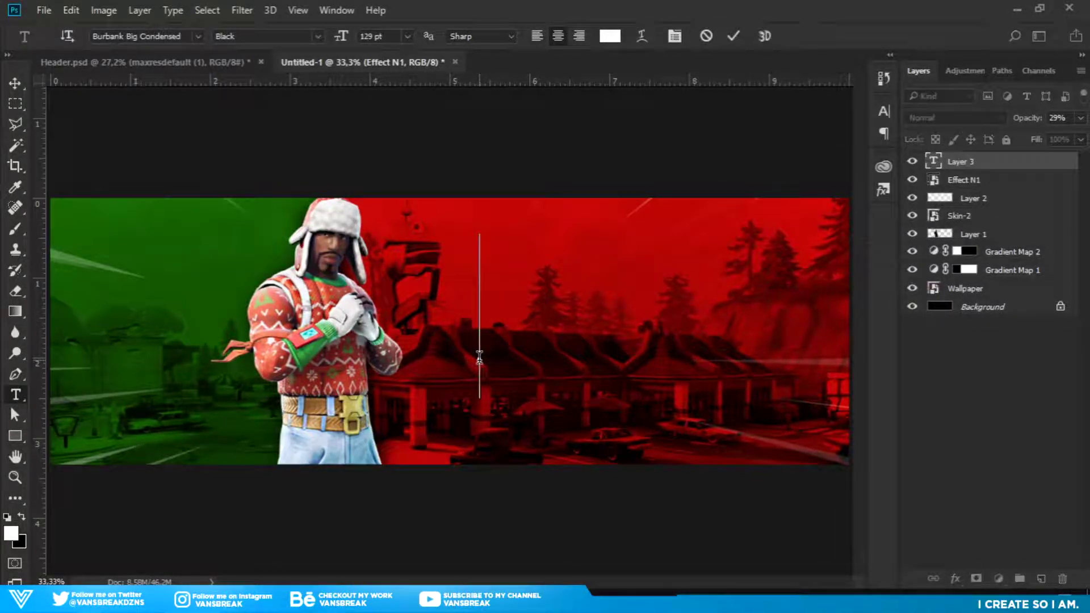
type("YO")
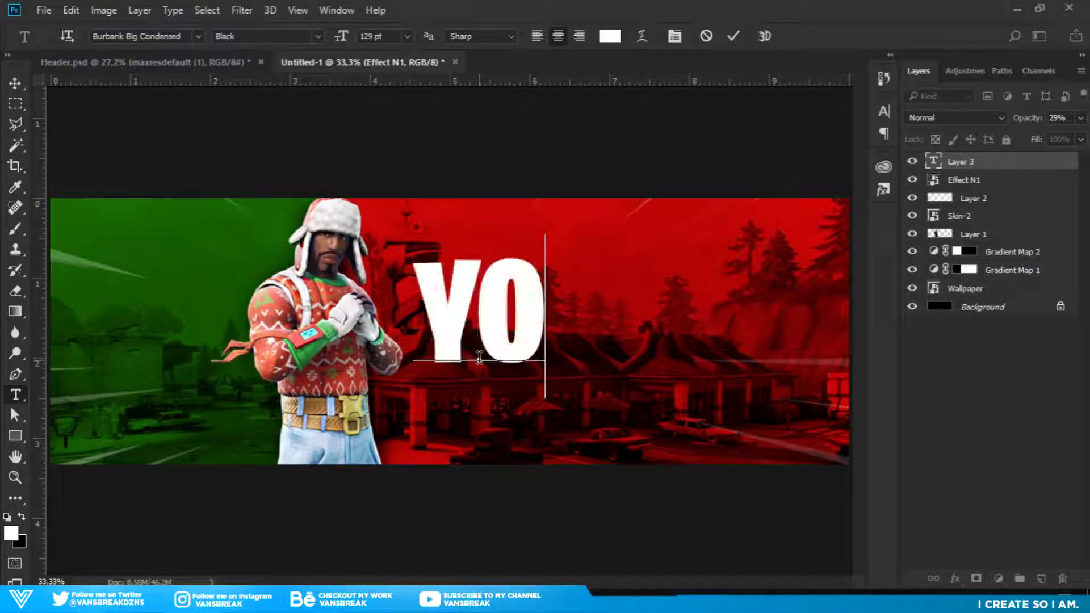
key("BackSpace")
key("BackSpace")
type("VANS")
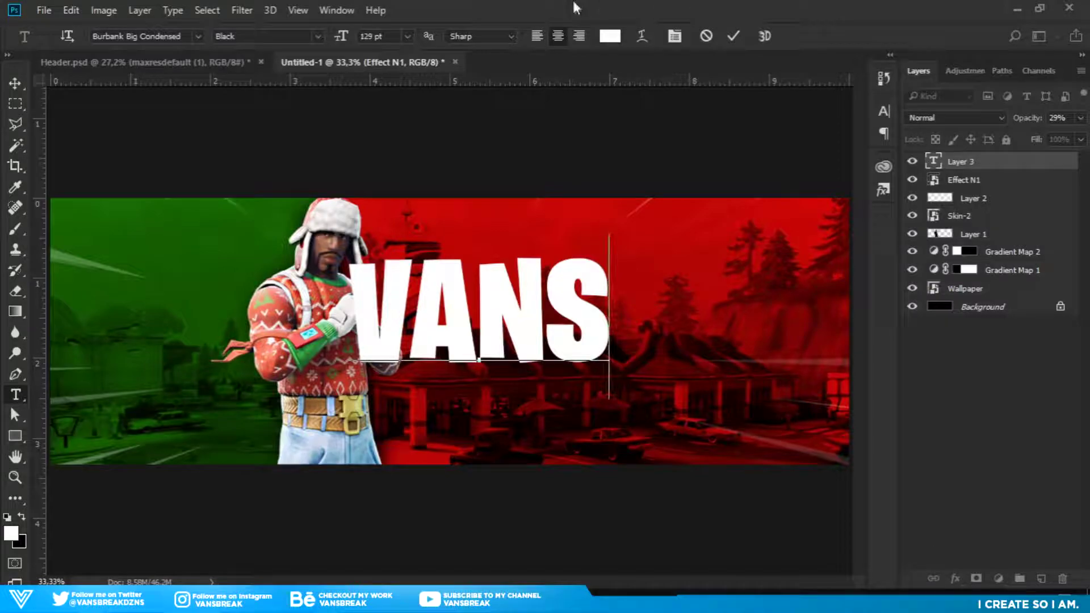
left_click(733, 29)
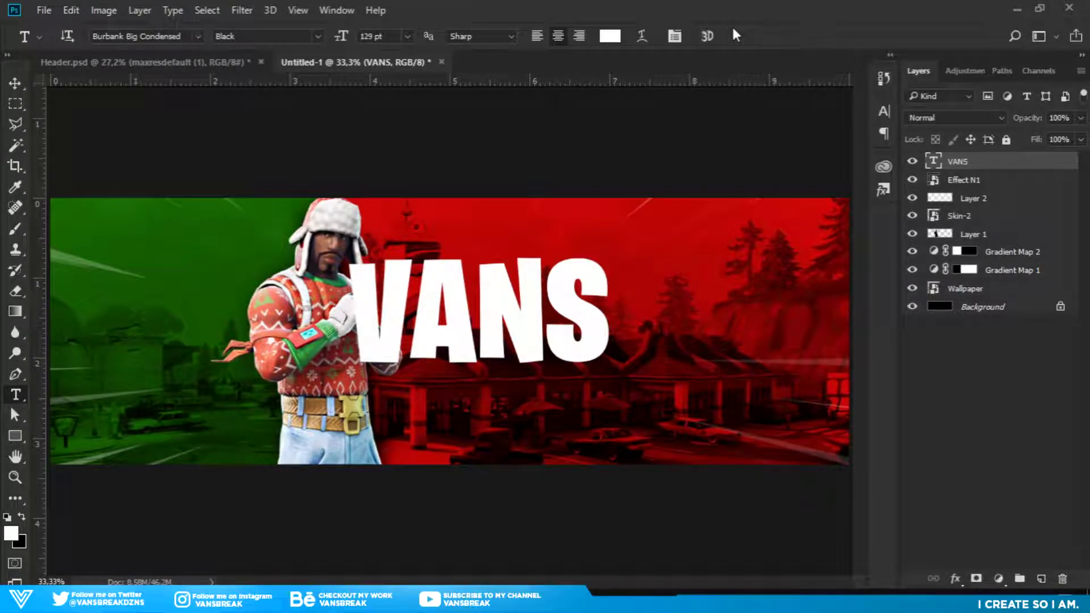
Shift the VANS text away from the character, tilt it slightly upward and move its layer beneath Skin-2.
key("ctrl+t")
left_click_drag(522, 336, 546, 351)
left_click_drag(642, 418, 649, 407)
left_click_drag(607, 375, 602, 375)
left_click(708, 35)
left_click_drag(979, 162, 990, 222)
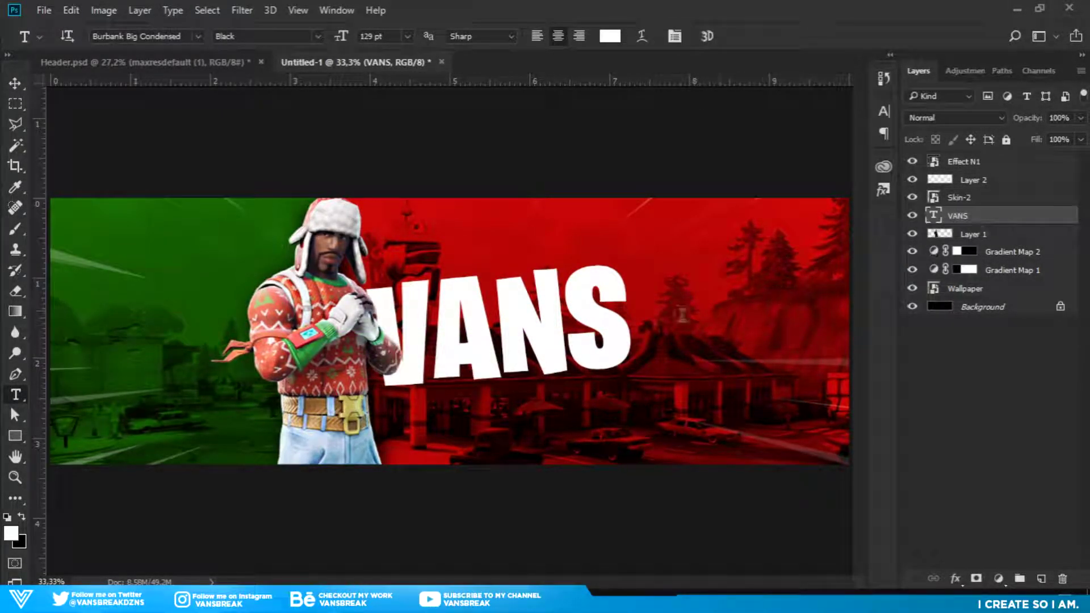
Nudge the VANS text slightly downward.
key("v")
key("Down")
key("Down")
key("Down")
key("Down")
key("Down")
key("Down")
key("Down")
key("Down")
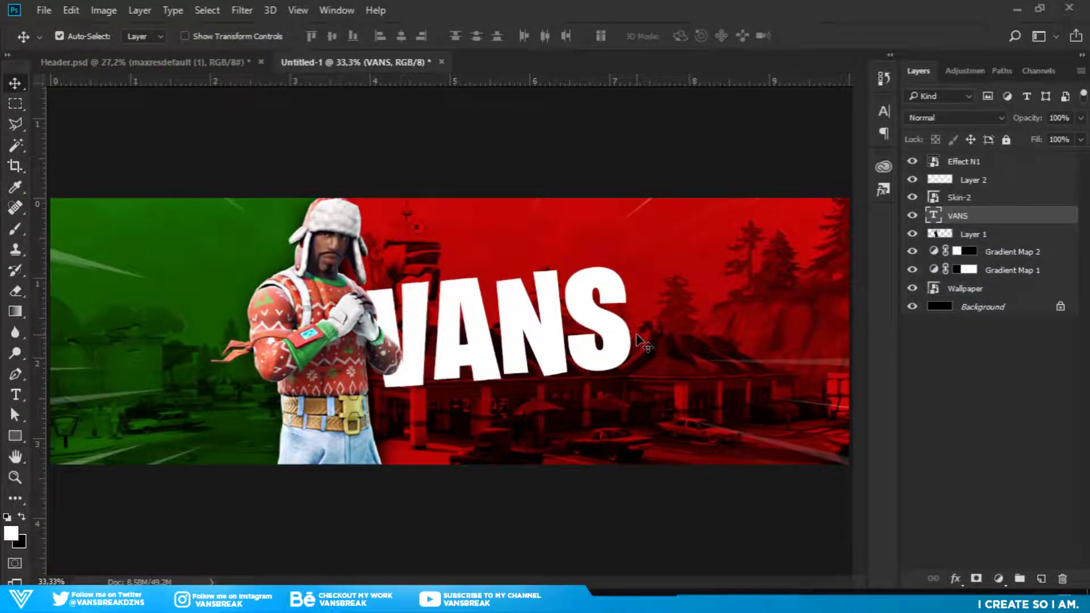
Apply the saved green layer style preset to the VANS text layer.
double_click(1007, 218)
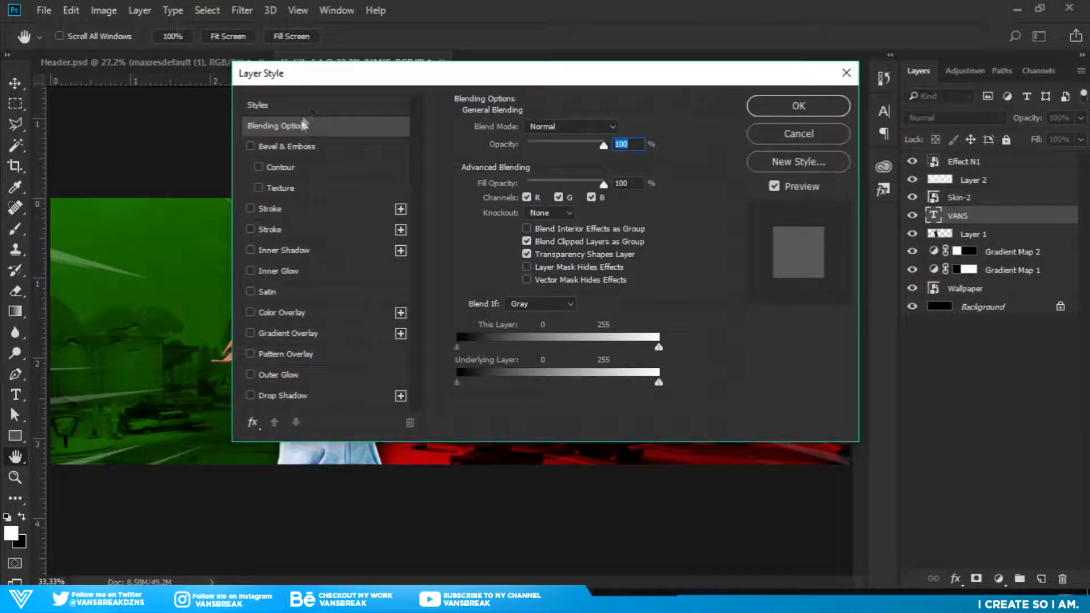
left_click(314, 104)
left_click(534, 118)
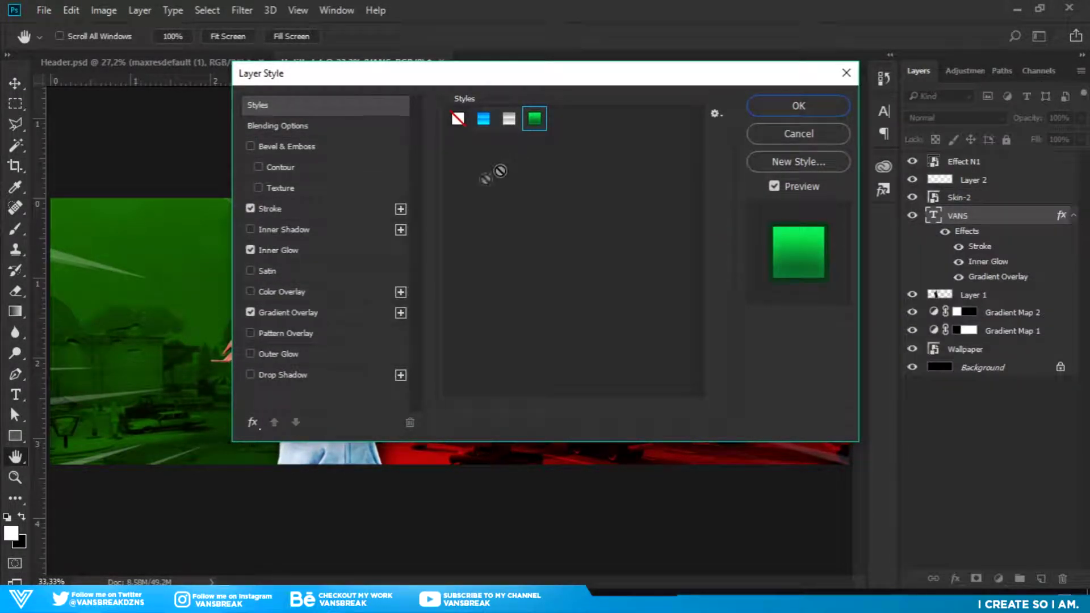
Review the stroke and inner glow settings of the VANS layer style, including the glow's colour and size.
left_click(310, 216)
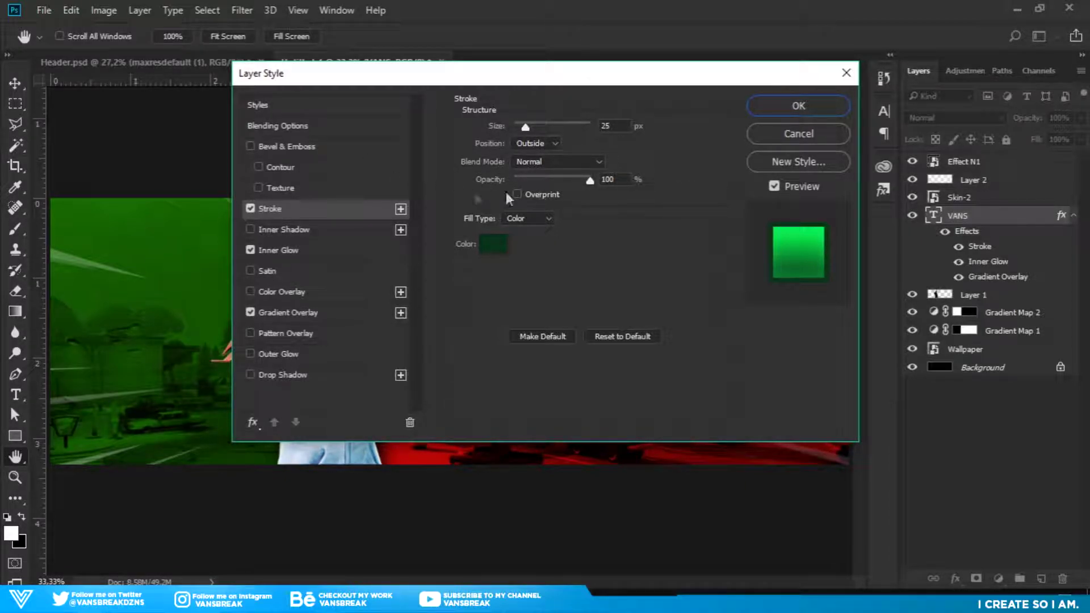
left_click(308, 247)
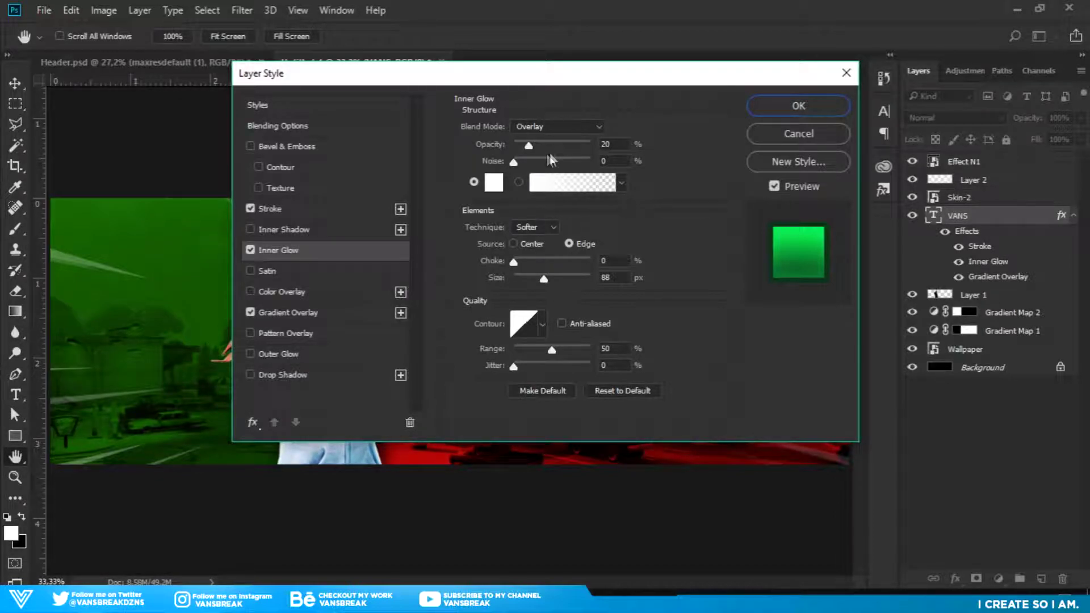
left_click(493, 182)
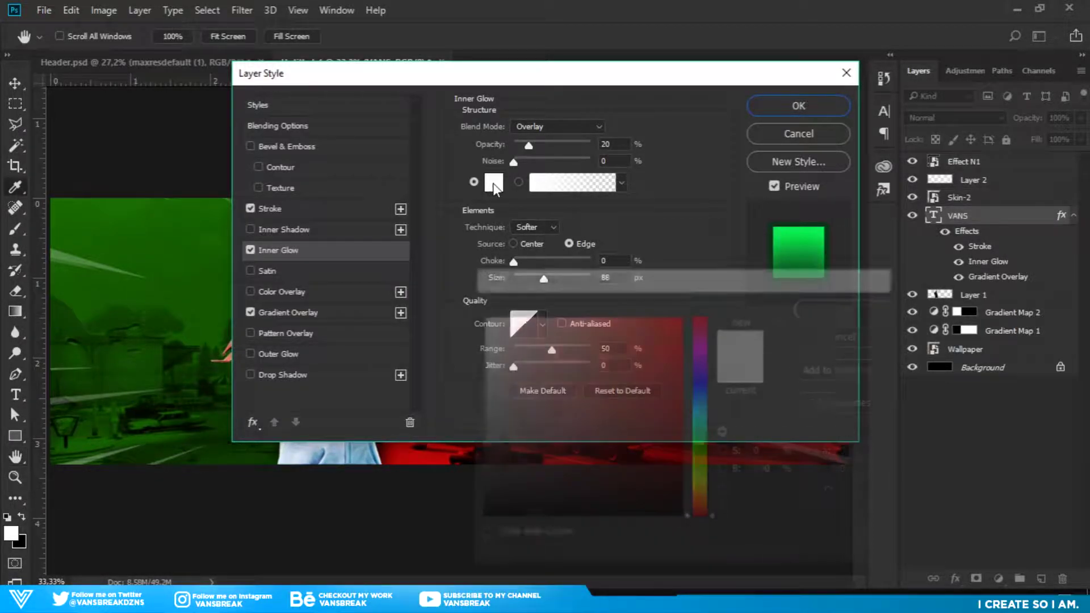
left_click(809, 305)
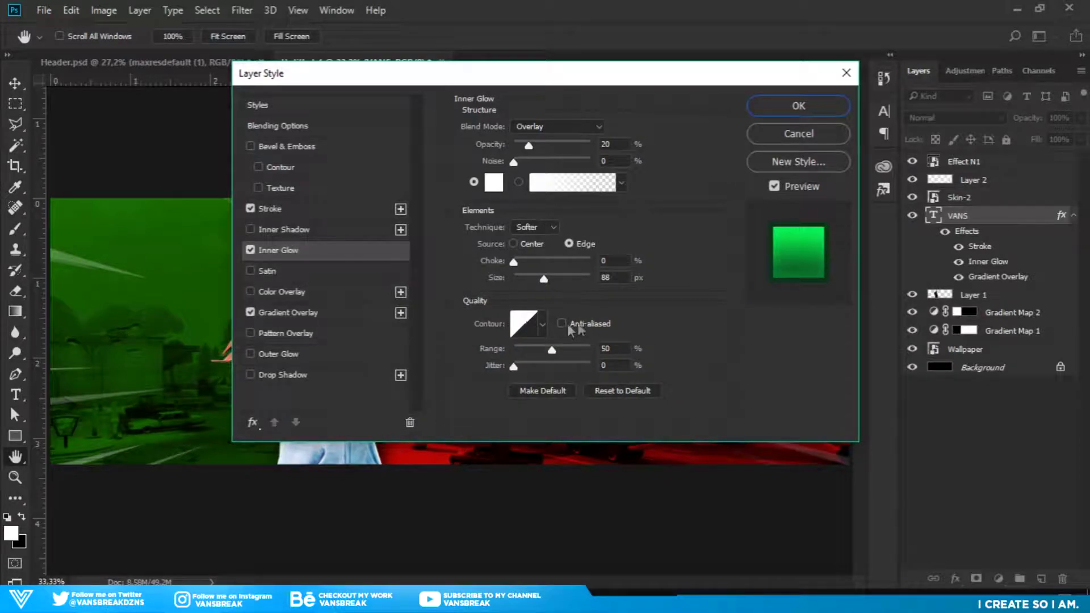
left_click(616, 278)
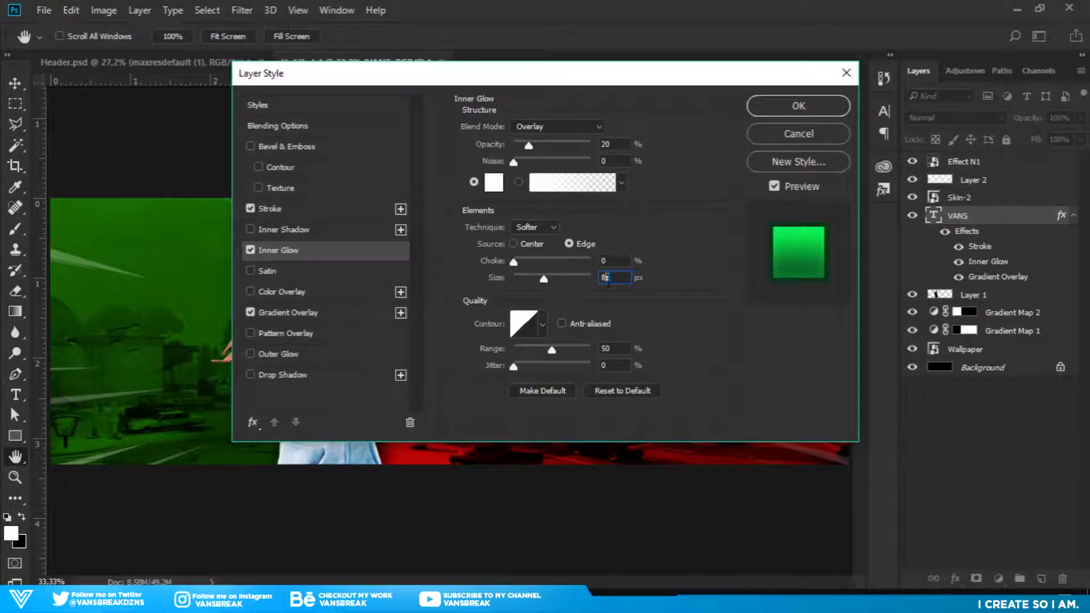
Inspect the VANS gradient overlay settings and the colour of the gradient's dark green stop.
left_click(309, 313)
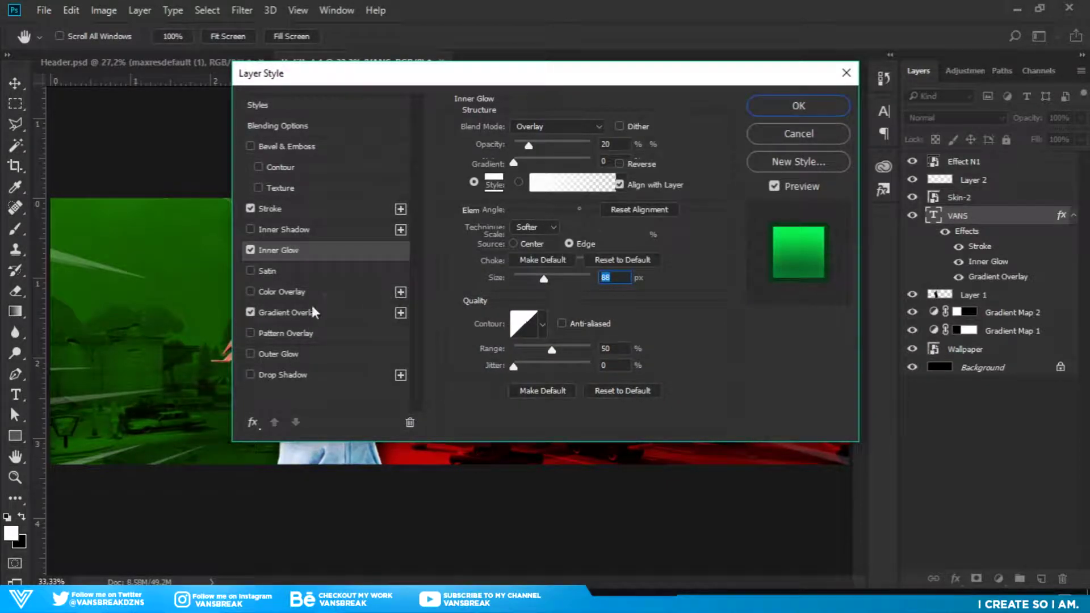
left_click(601, 164)
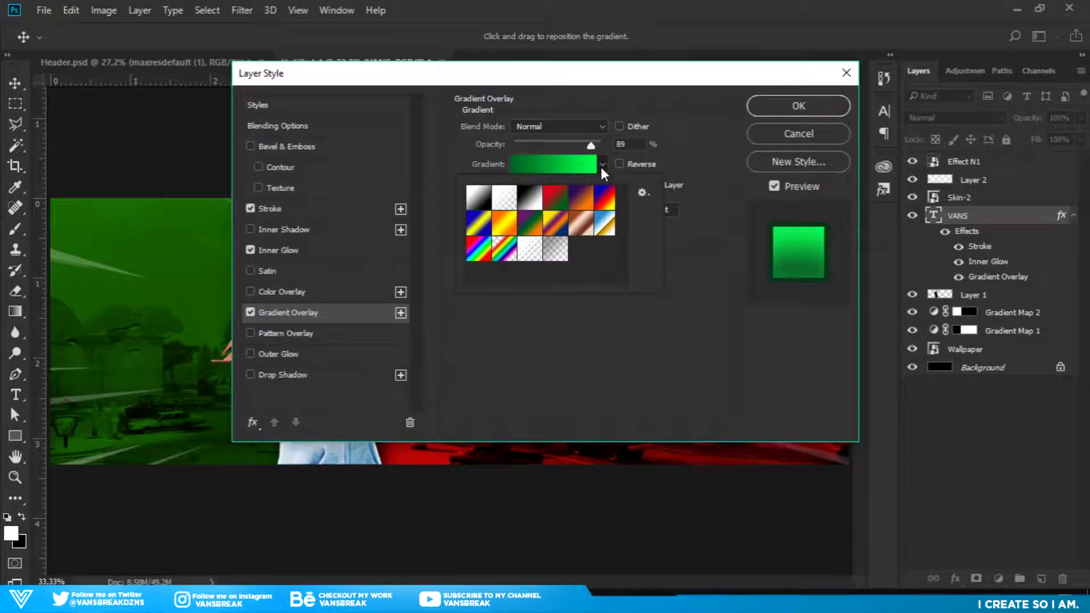
left_click(600, 167)
left_click(581, 168)
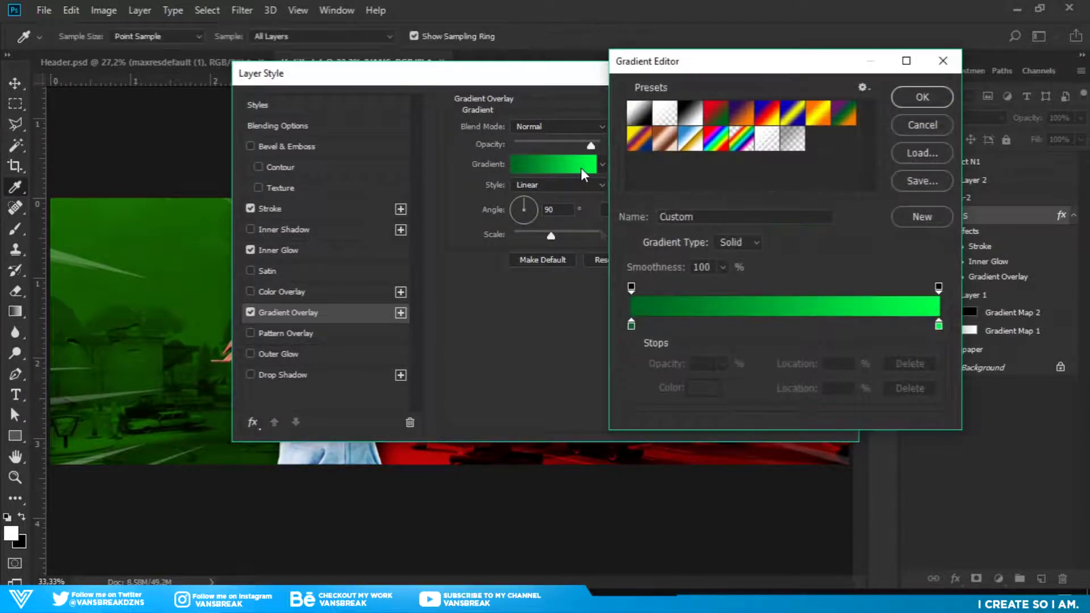
left_click(631, 325)
double_click(632, 325)
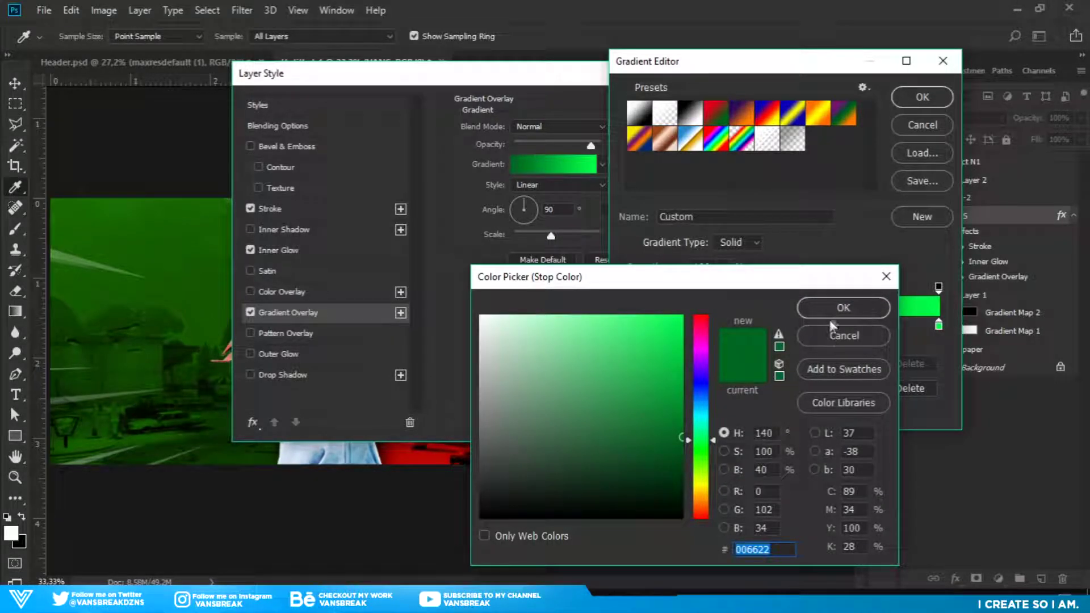
left_click(842, 307)
left_click(919, 95)
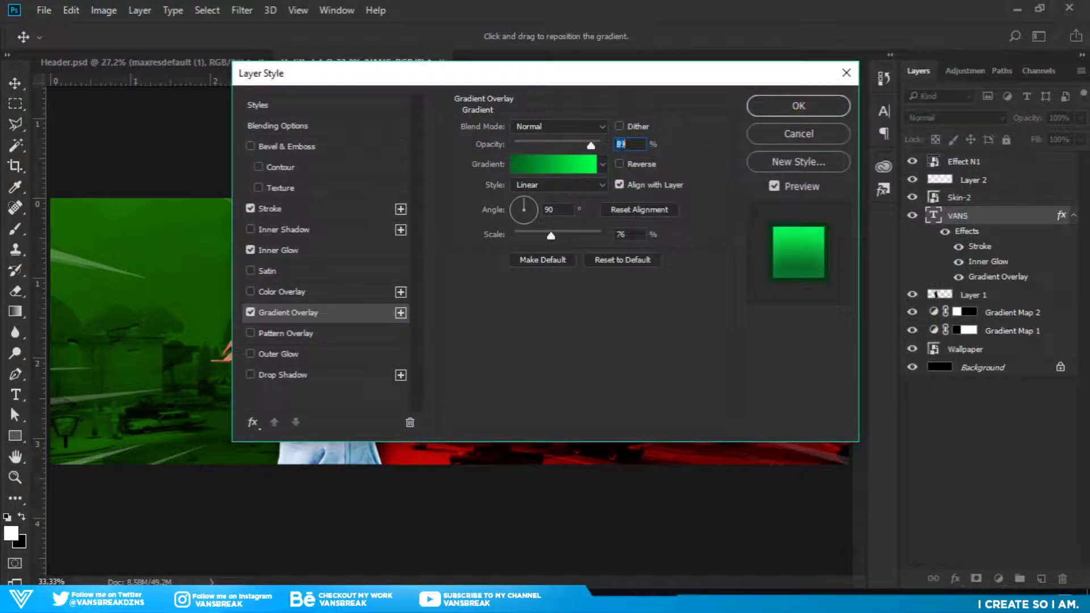
Inspect the colour of the gradient overlay's bright green stop and accept the layer style.
left_click(602, 164)
left_click(557, 166)
double_click(938, 325)
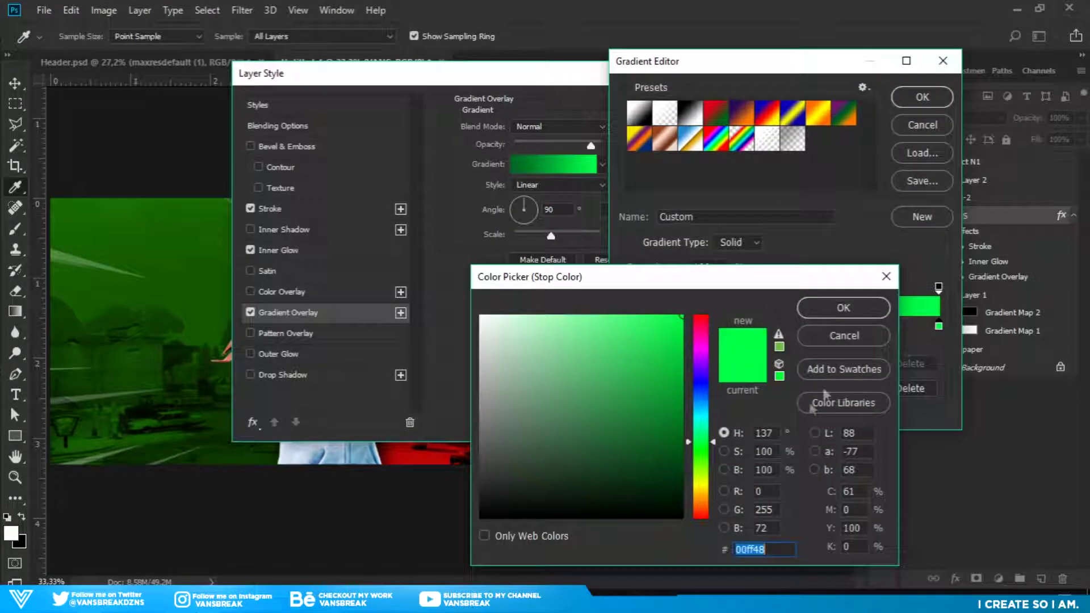
left_click(782, 550)
left_click(826, 312)
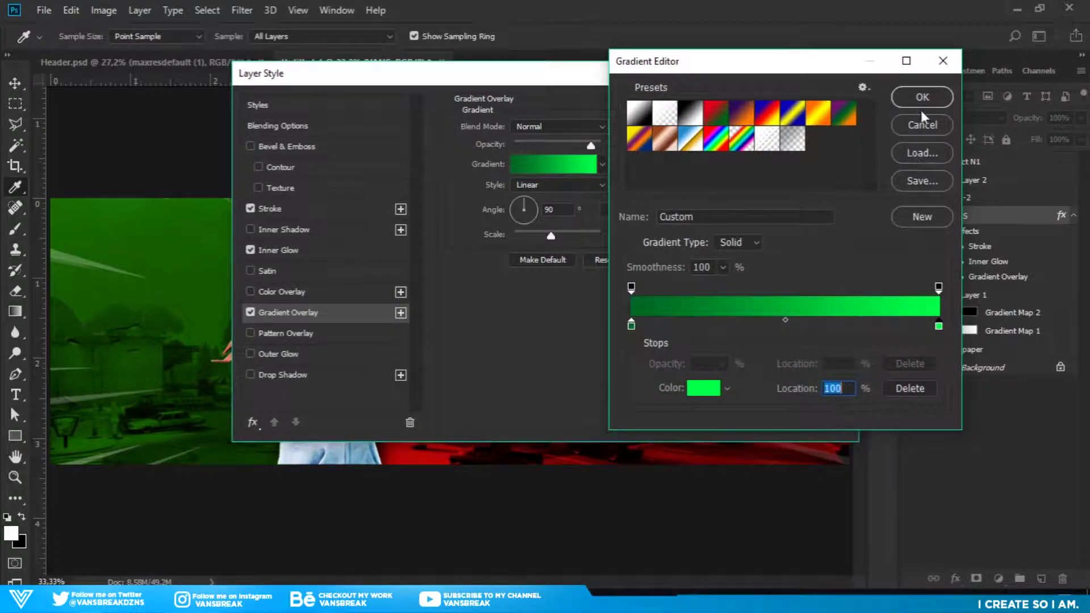
left_click(921, 98)
left_click(798, 107)
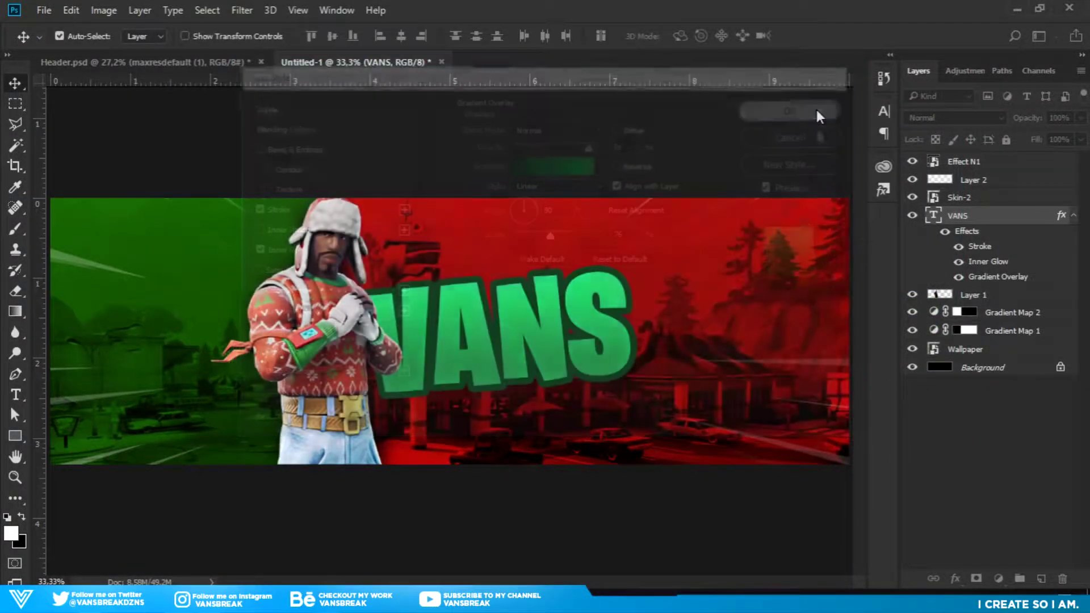
Scale the VANS text down proportionally to about 70% of its size.
key("ctrl+t")
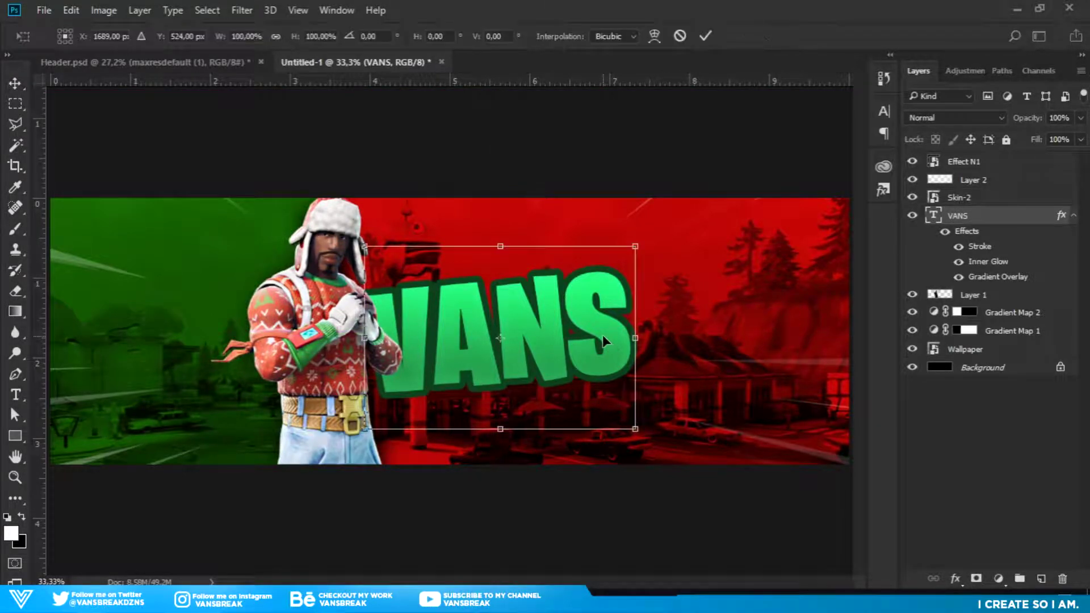
left_click_drag(631, 245, 553, 302)
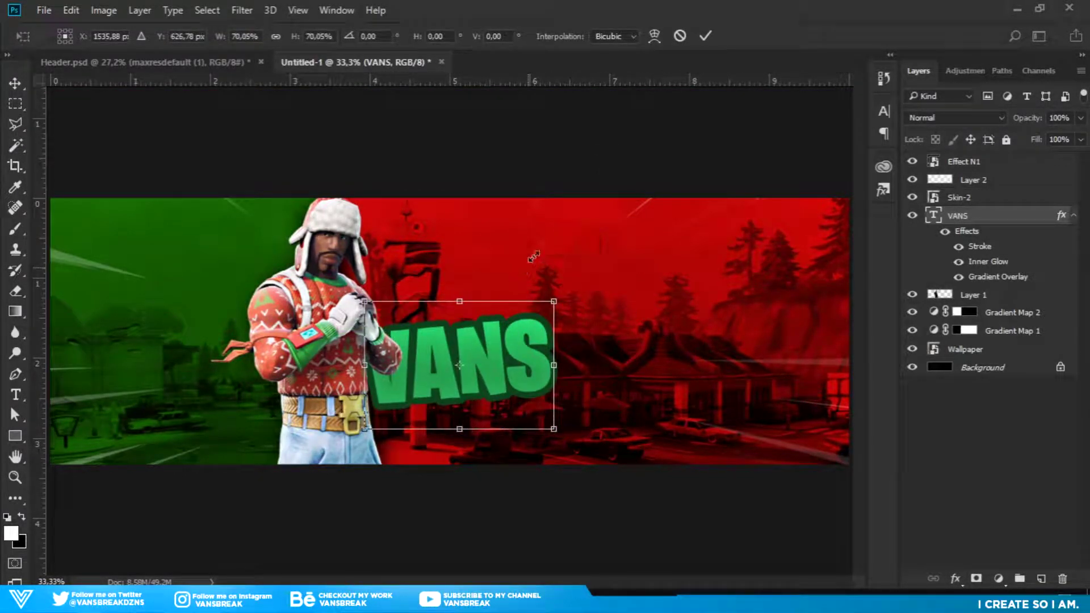
left_click(710, 35)
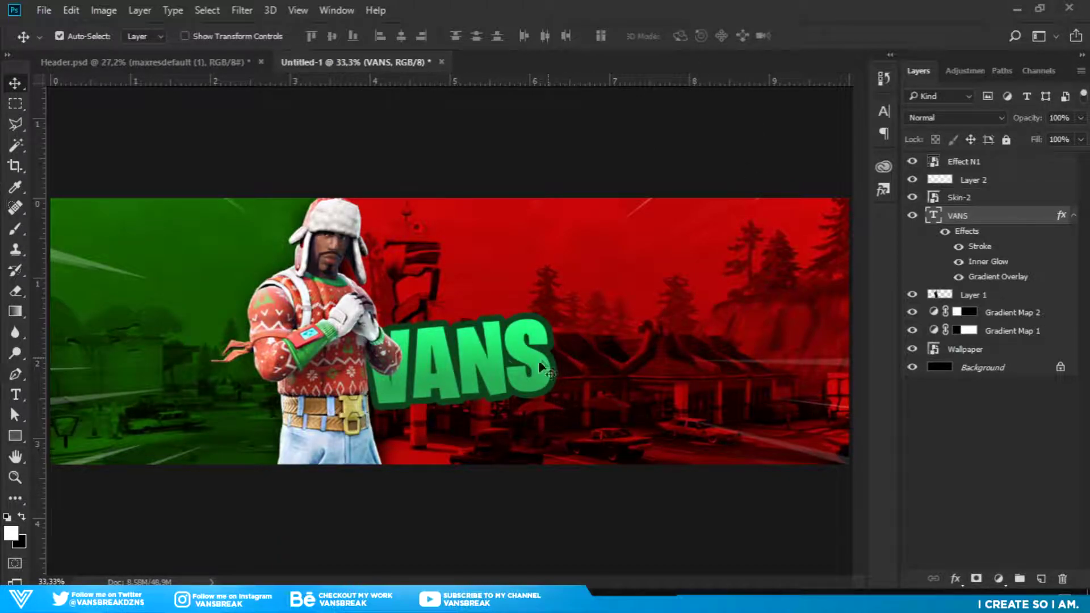
Hide the Effect N1 layer and enlarge the VANS text slightly, placing it a little higher beside the character.
left_click_drag(503, 353, 510, 327)
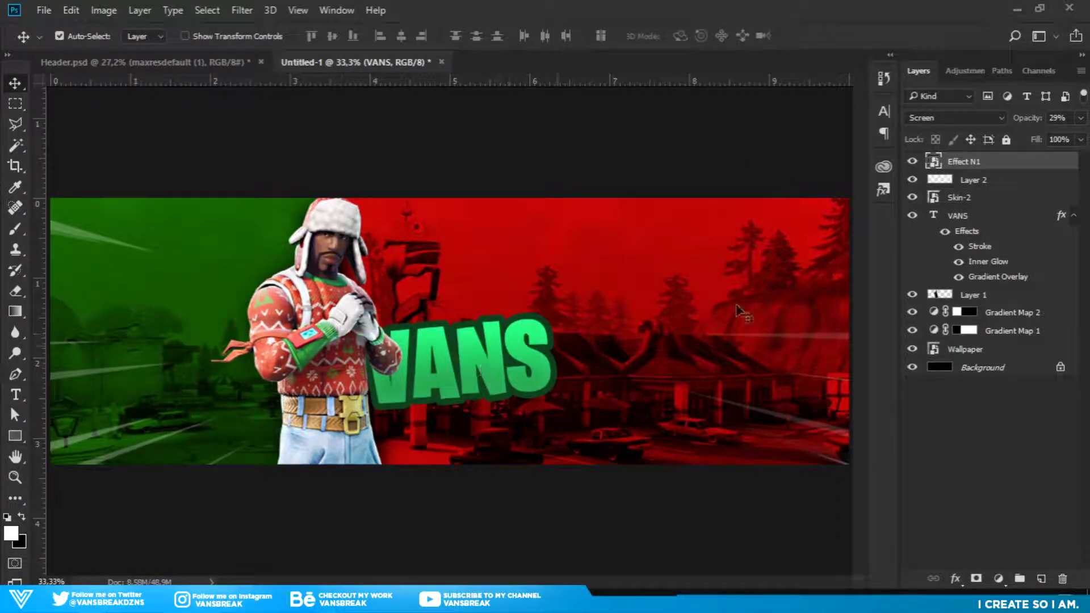
left_click(912, 161)
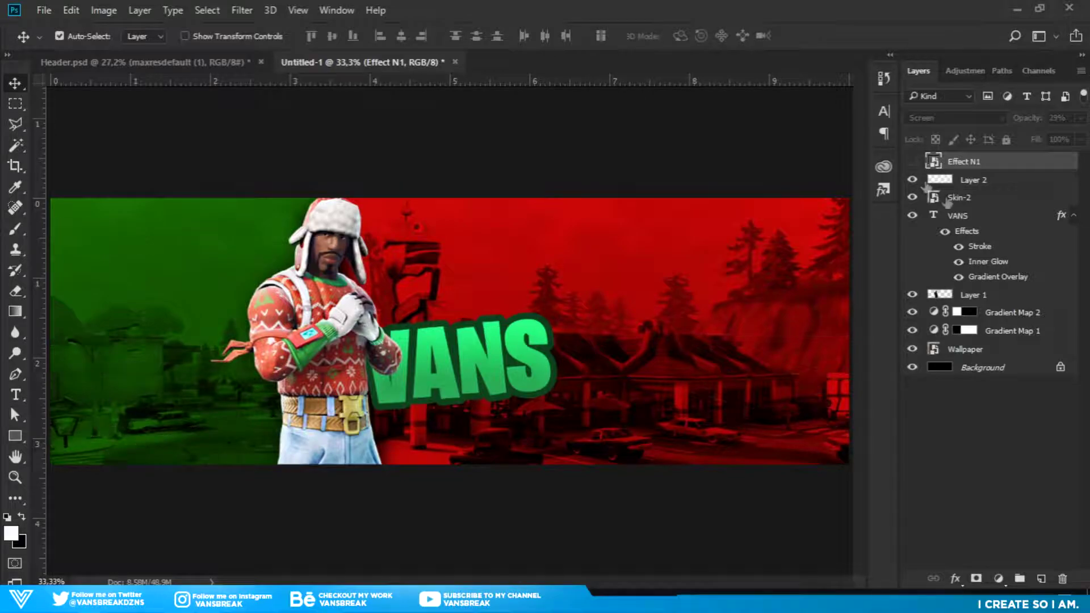
left_click(984, 226)
key("ctrl+t")
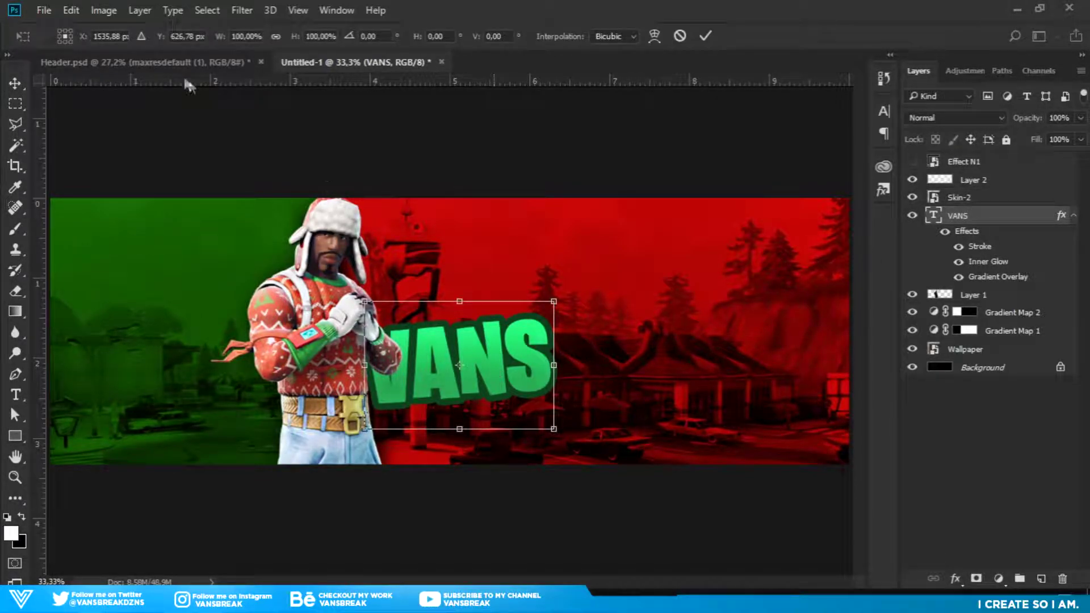
left_click_drag(553, 302, 590, 270)
key("Return")
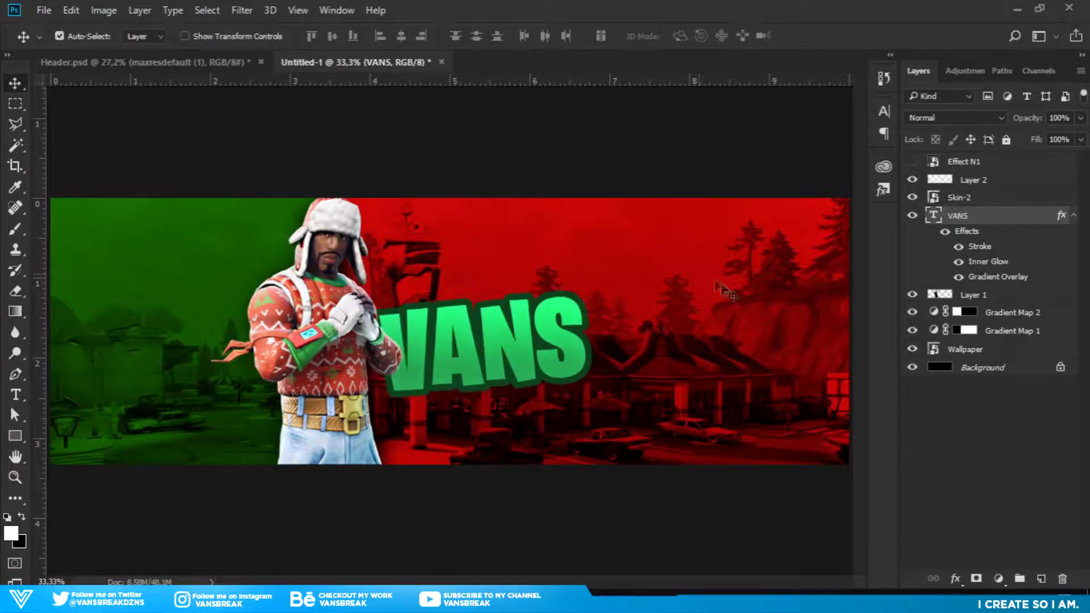
Add a layer above VANS and paint a soft black shadow behind the character's arm with a 226 px brush.
left_click(22, 479)
left_click_drag(482, 417, 508, 413)
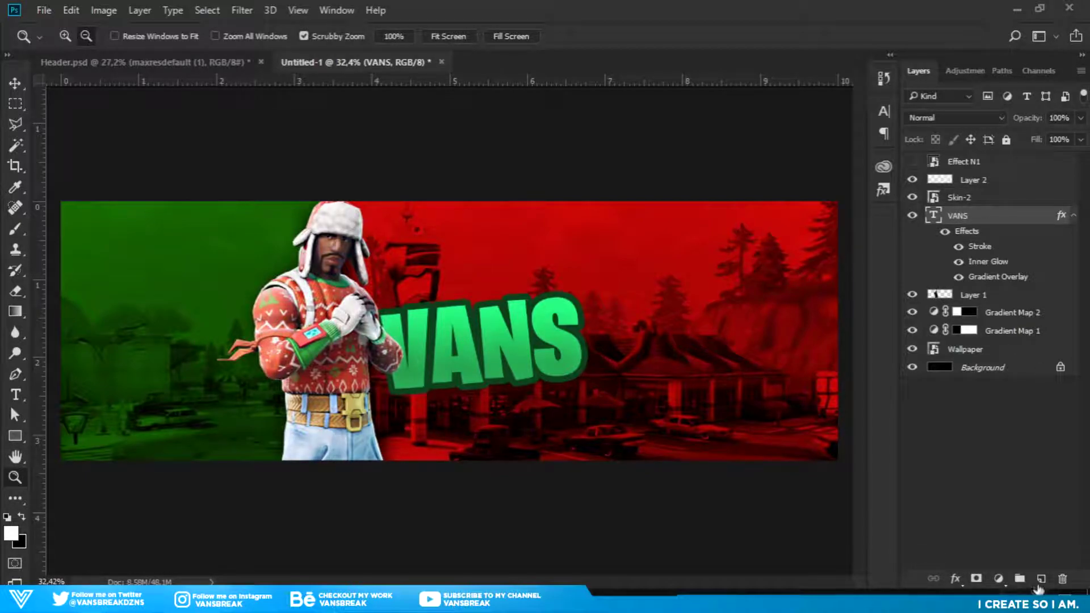
left_click(1040, 579)
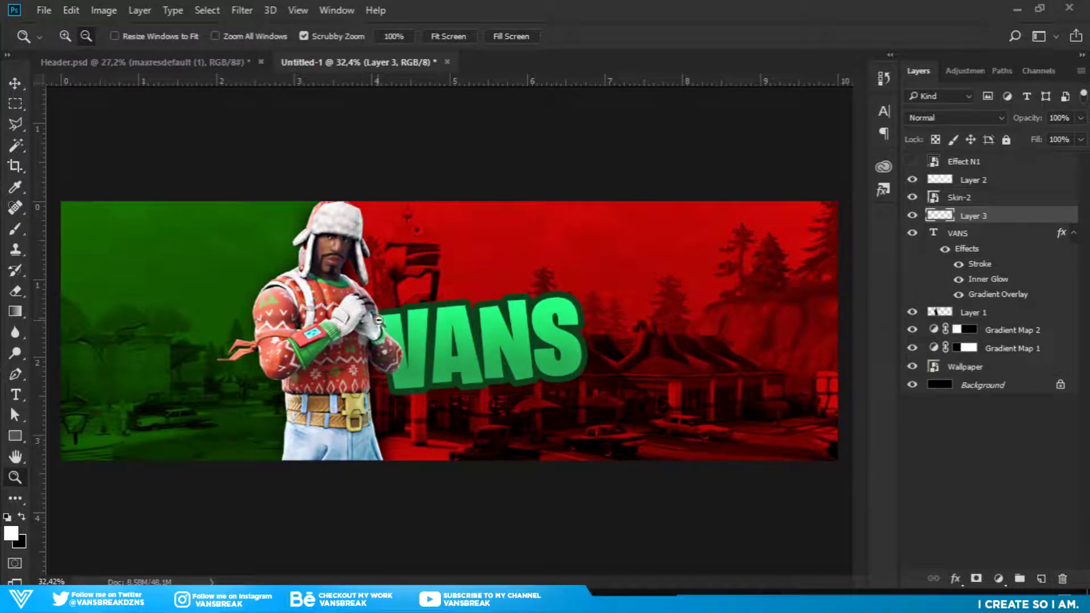
key("b")
mouse_move(493, 360)
left_mouse_down()
mouse_move(118, 235)
mouse_move(2, 232)
left_mouse_up()
key("x")
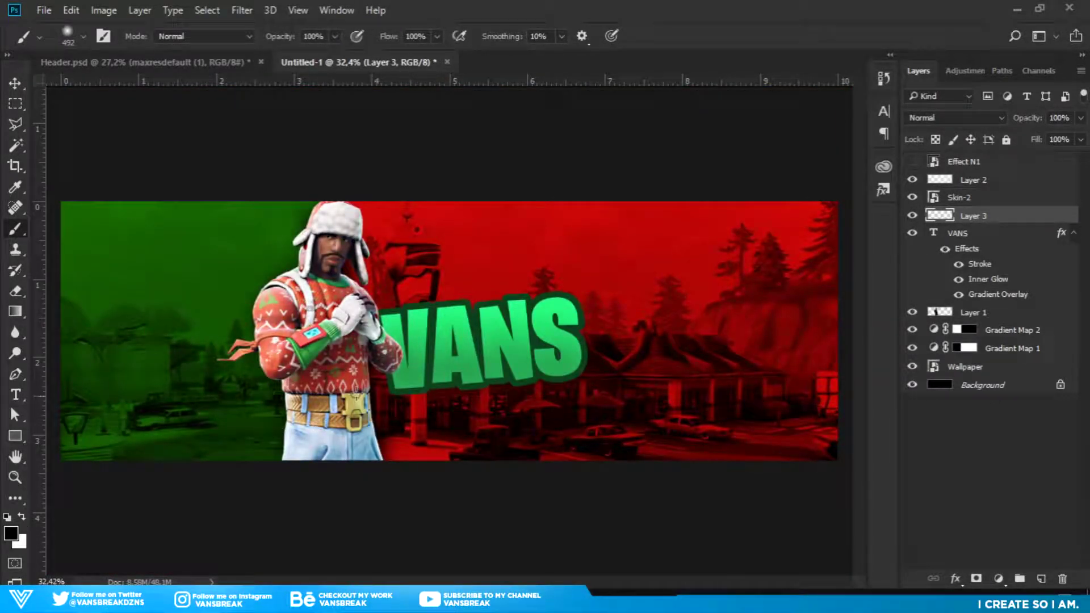
left_click(383, 356)
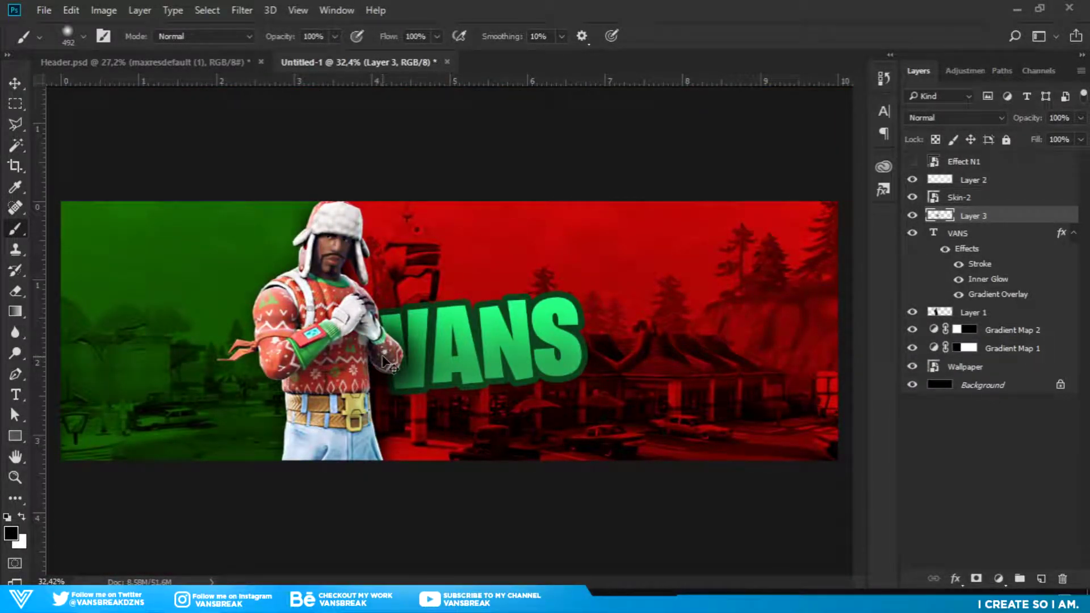
key("ctrl+z")
mouse_move(440, 392)
left_mouse_down()
mouse_move(381, 373)
mouse_move(383, 358)
left_mouse_up()
left_click(382, 357)
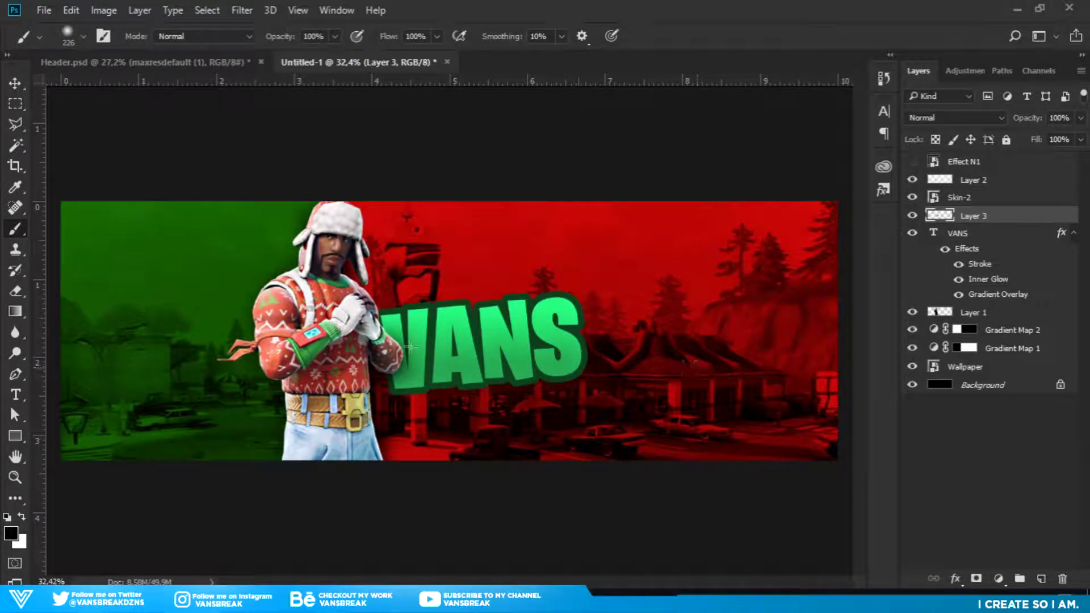
Check the reference design in Header.psd, return to Untitled-1 and make the Effect N1 layer visible again.
left_click(210, 65)
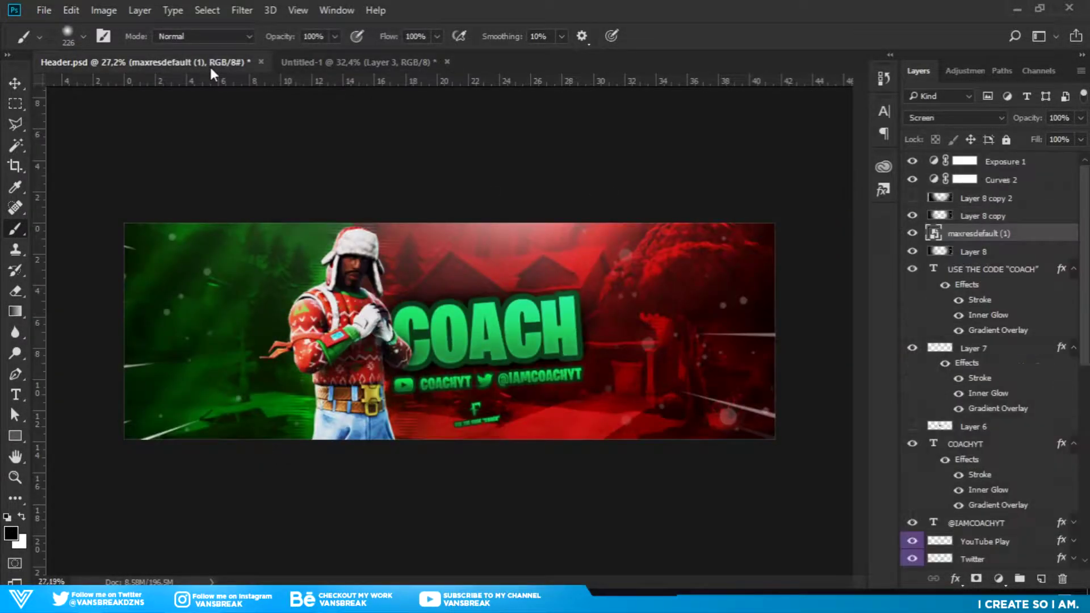
left_click(400, 63)
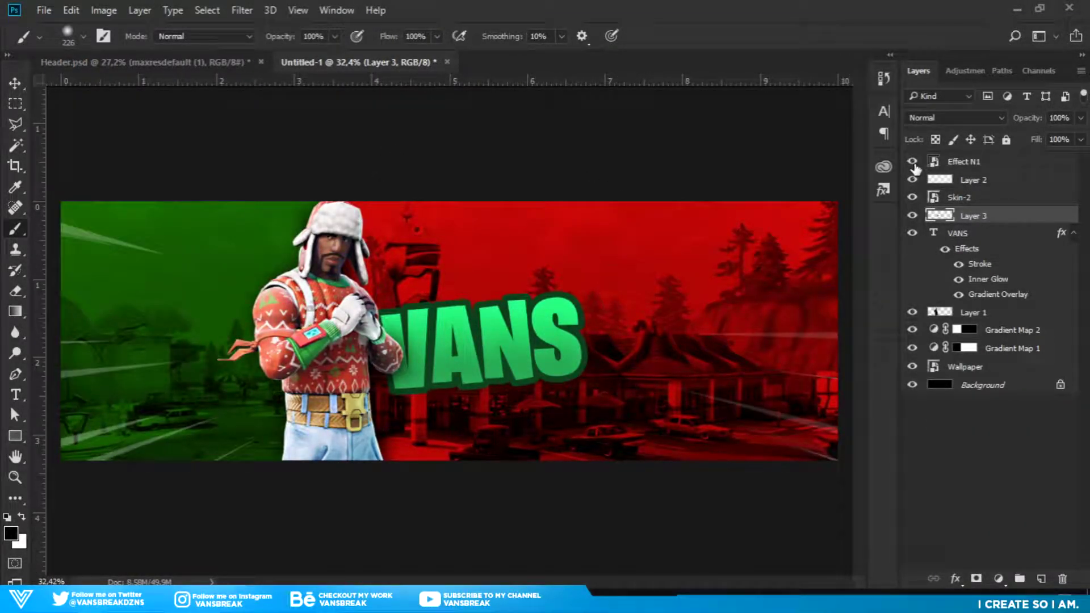
left_click(974, 164)
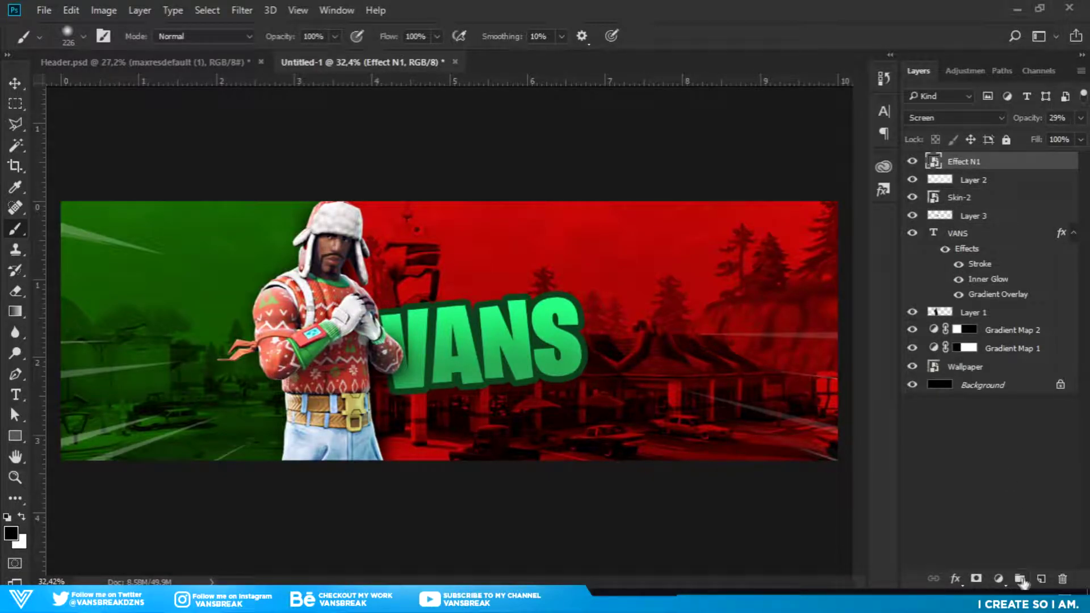
Add a Brightness/Contrast adjustment layer above Effect N1 with brightness 18 and contrast 20.
left_click(998, 578)
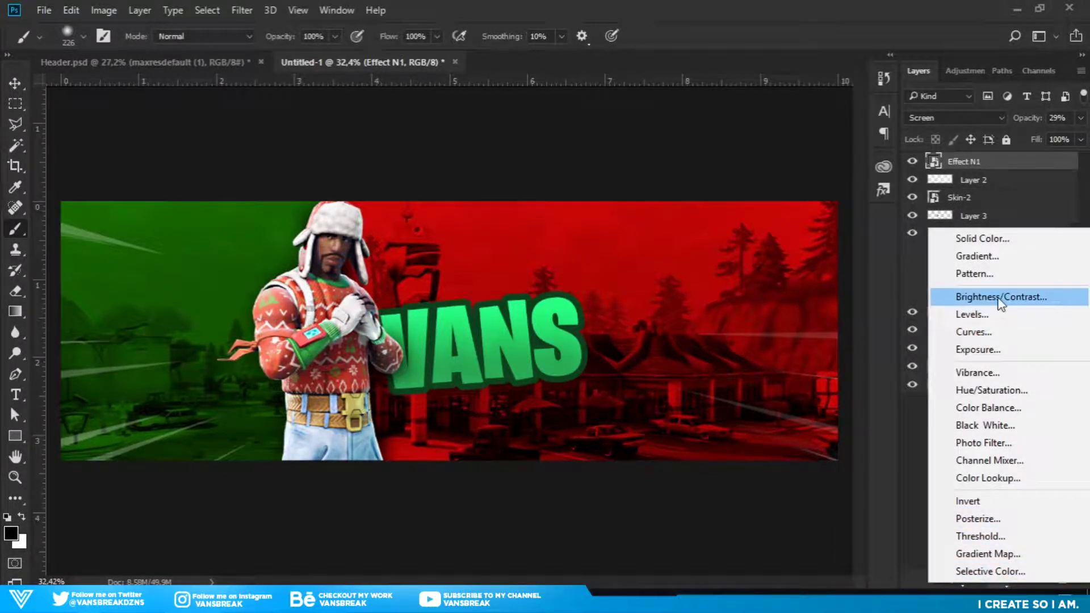
left_click(998, 297)
left_click_drag(952, 219, 938, 213)
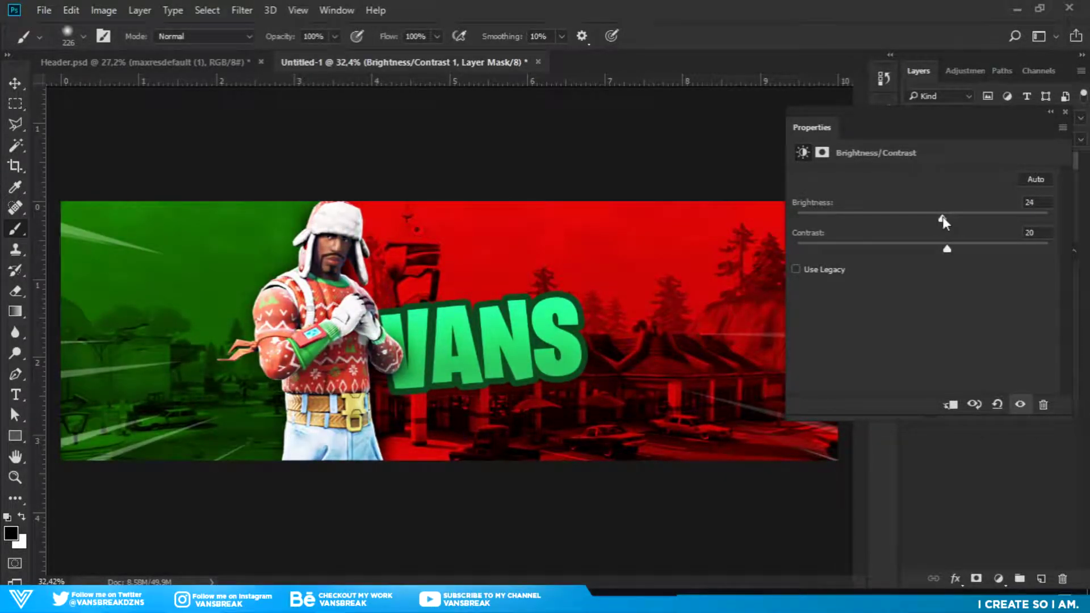
left_click_drag(942, 220, 938, 220)
Dock the floating Properties panel in the collapsed panel column beside the layers.
double_click(1060, 115)
left_click(884, 190)
left_click(884, 189)
left_click_drag(997, 111, 992, 116)
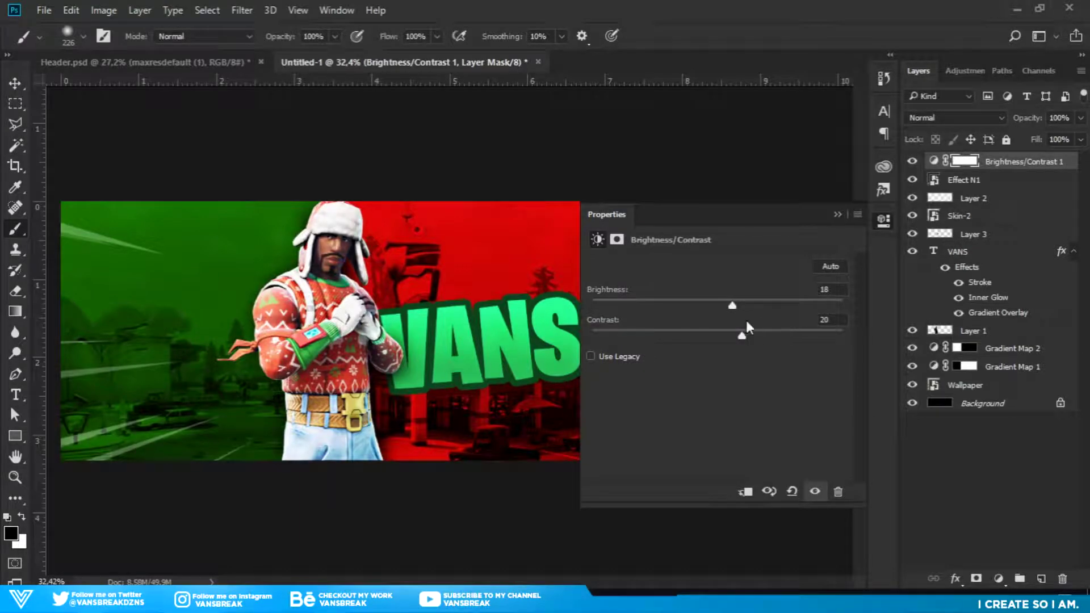
Add a Curves adjustment layer above Brightness/Contrast 1 and shape a gentle S-curve that slightly lifts highlights and darkens shadows.
left_click_drag(809, 327, 809, 319)
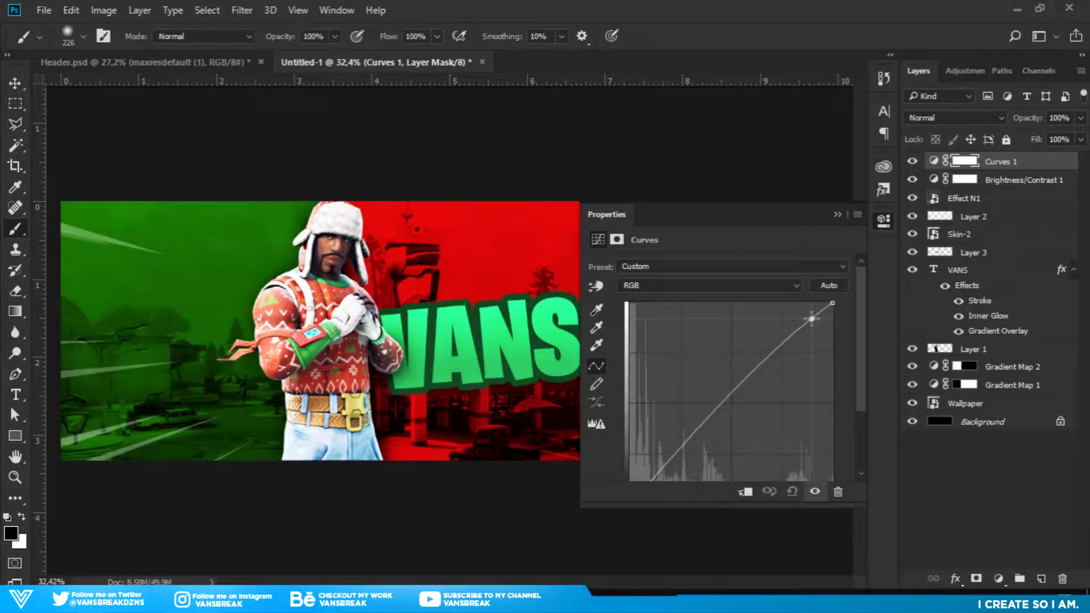
left_click_drag(662, 460, 682, 461)
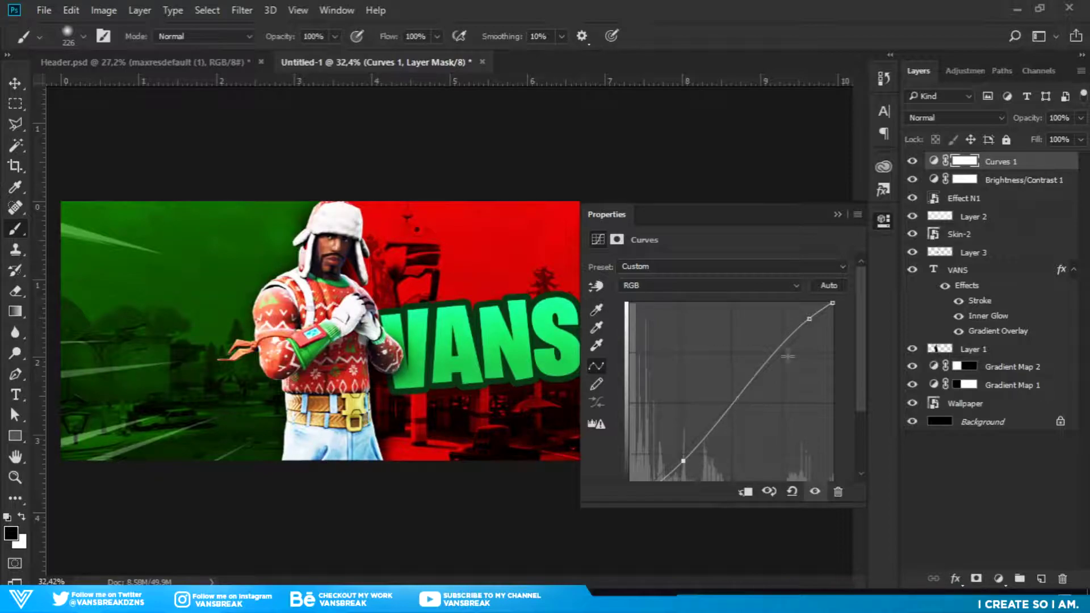
left_click(837, 214)
Add a Levels adjustment layer above Curves 1 and lower the output white level to 225.
left_click(998, 579)
left_click(972, 315)
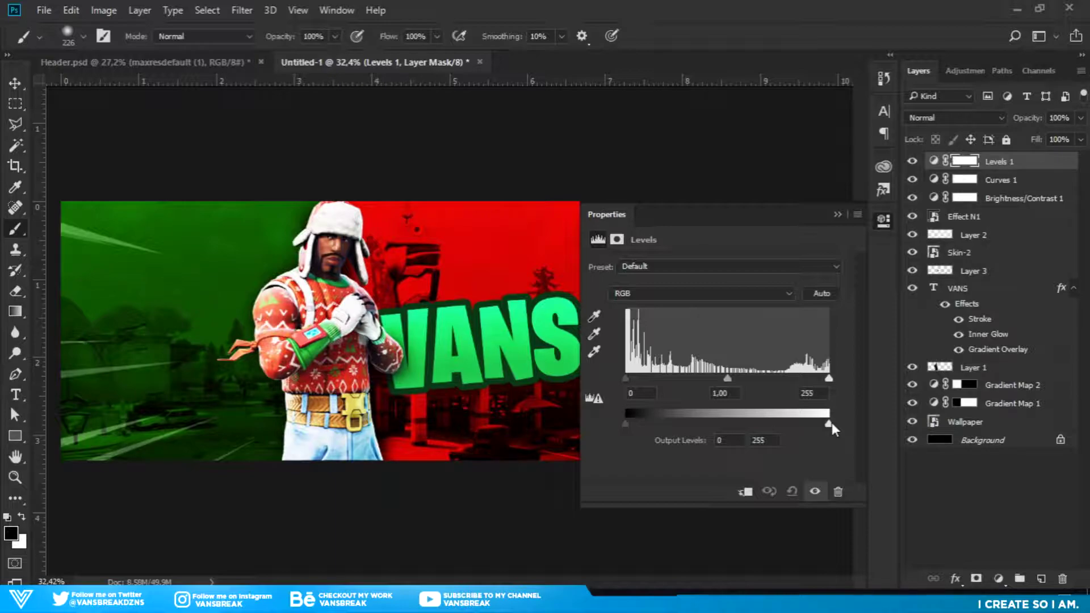
left_click_drag(823, 423, 806, 426)
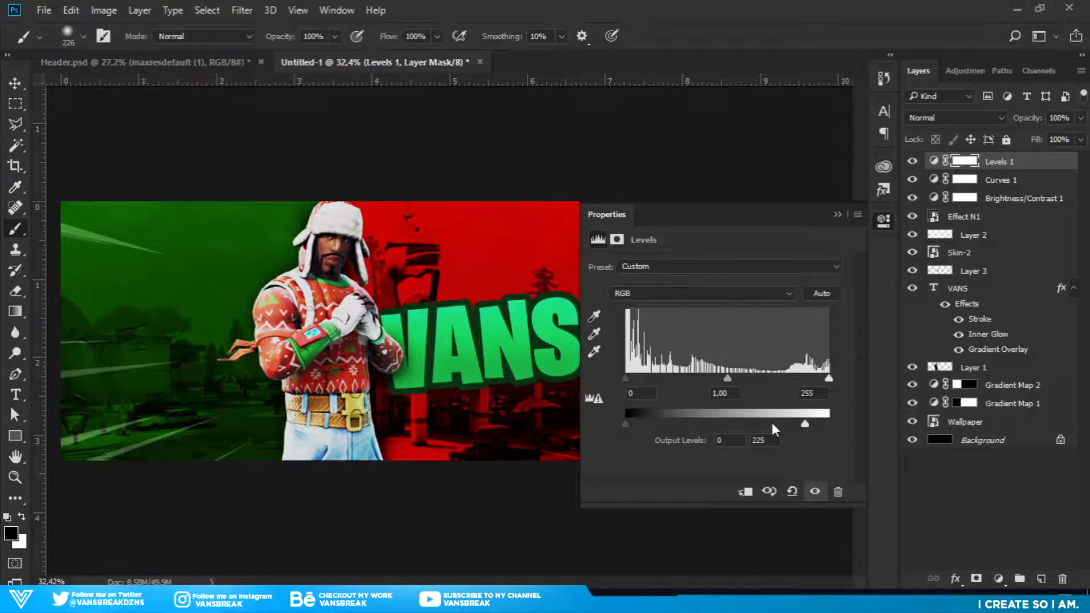
Lower the Levels 1 output white level further to darken the header and collapse its properties.
left_click_drag(805, 423, 756, 422)
left_click(838, 214)
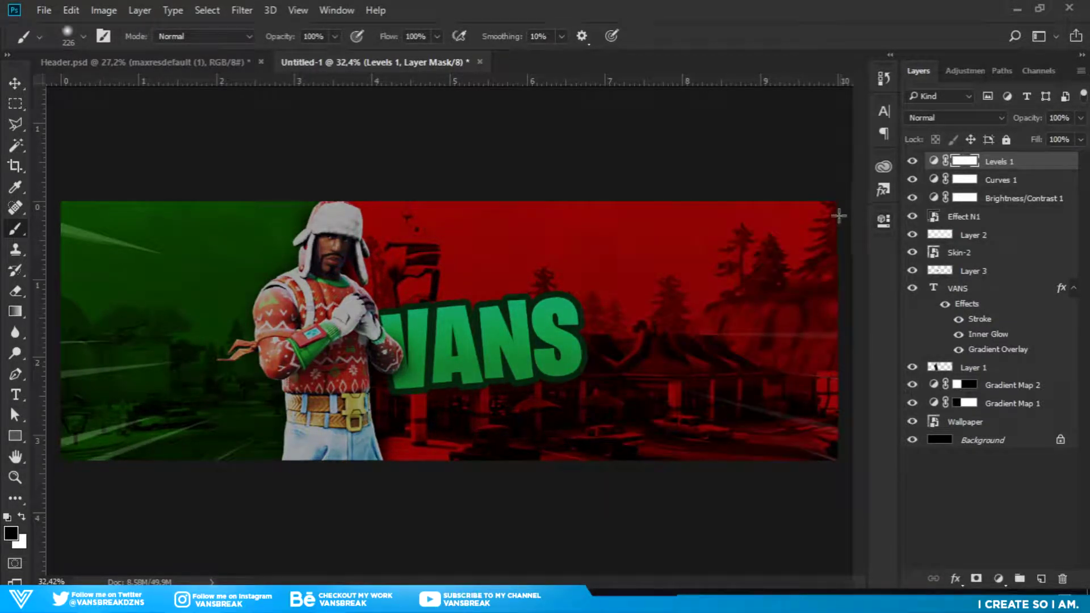
Place a vertical guide at the header's horizontal centre and a horizontal guide through its vertical centre.
left_click(15, 311)
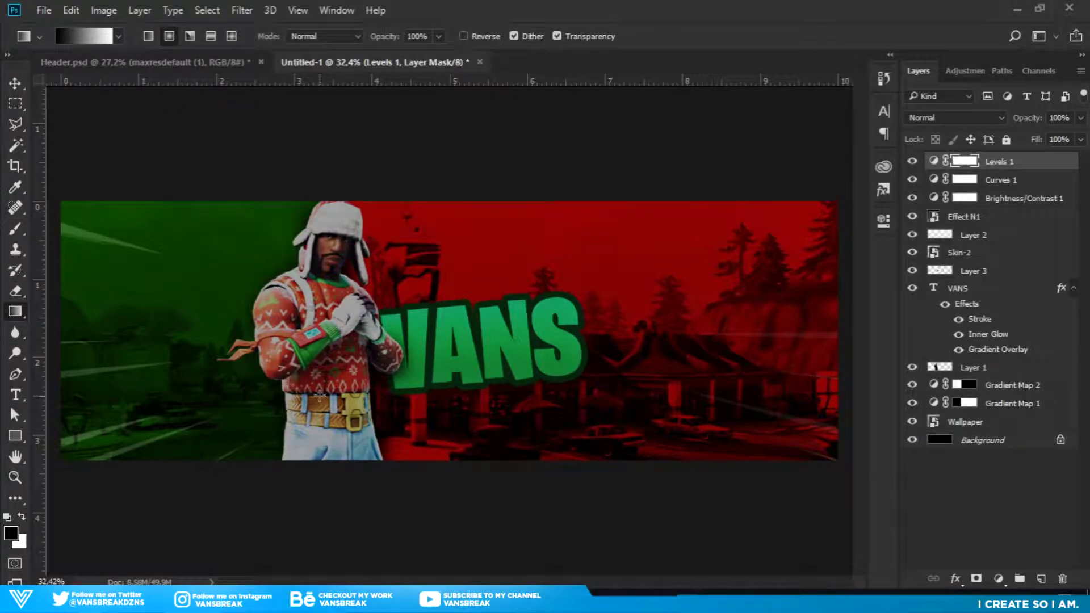
key("ctrl+r")
key("ctrl+r")
left_click_drag(45, 383, 448, 368)
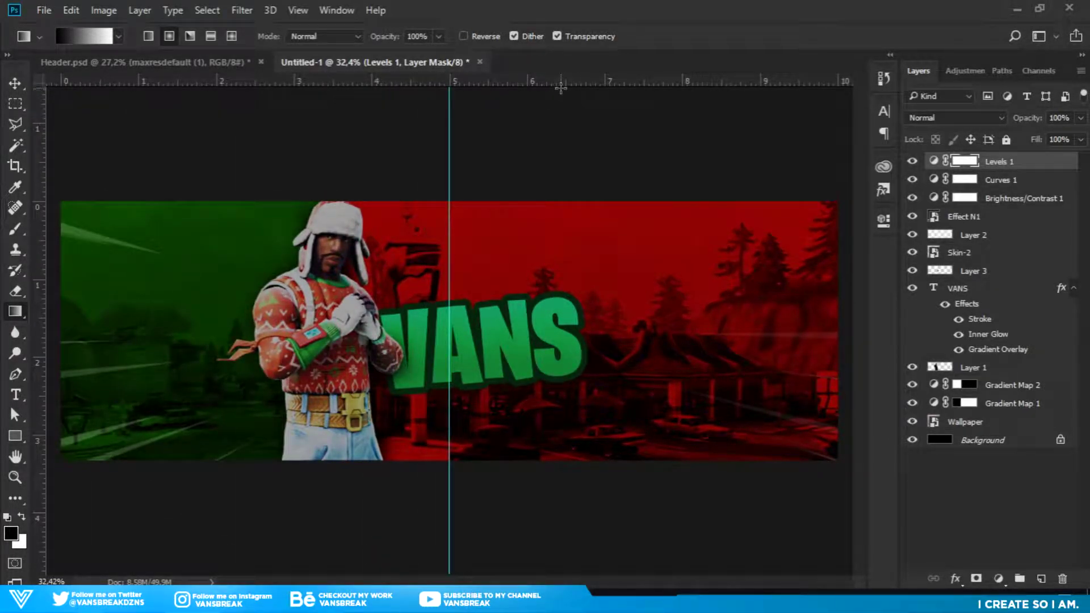
left_click_drag(564, 84, 535, 330)
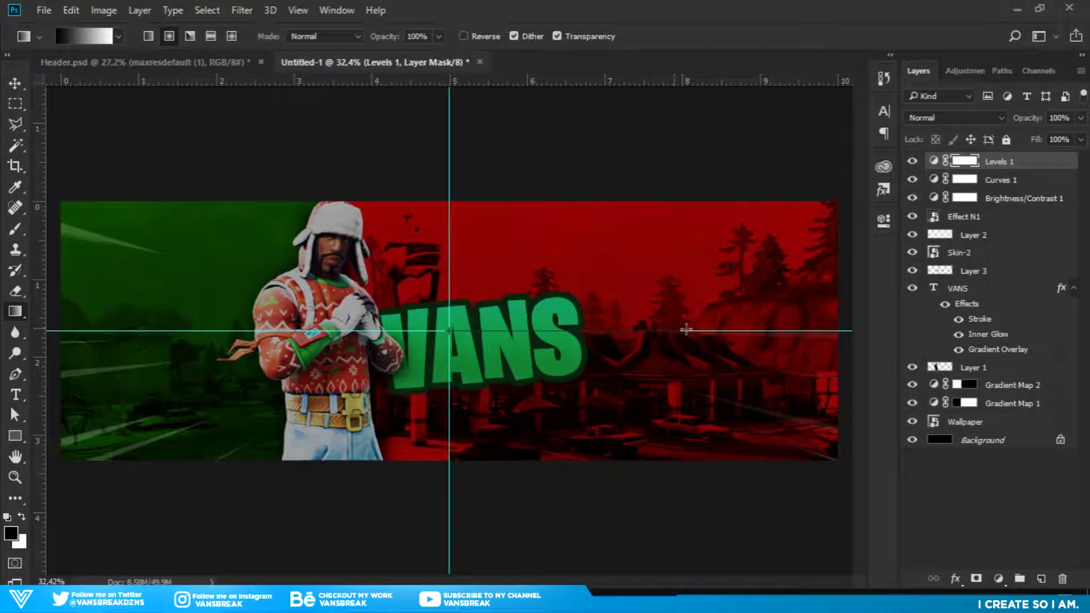
Fill the Levels 1 mask with a black-to-white radial gradient from the guide crossing to the header's right edge, and hide the adjustment.
left_click_drag(448, 330, 841, 323)
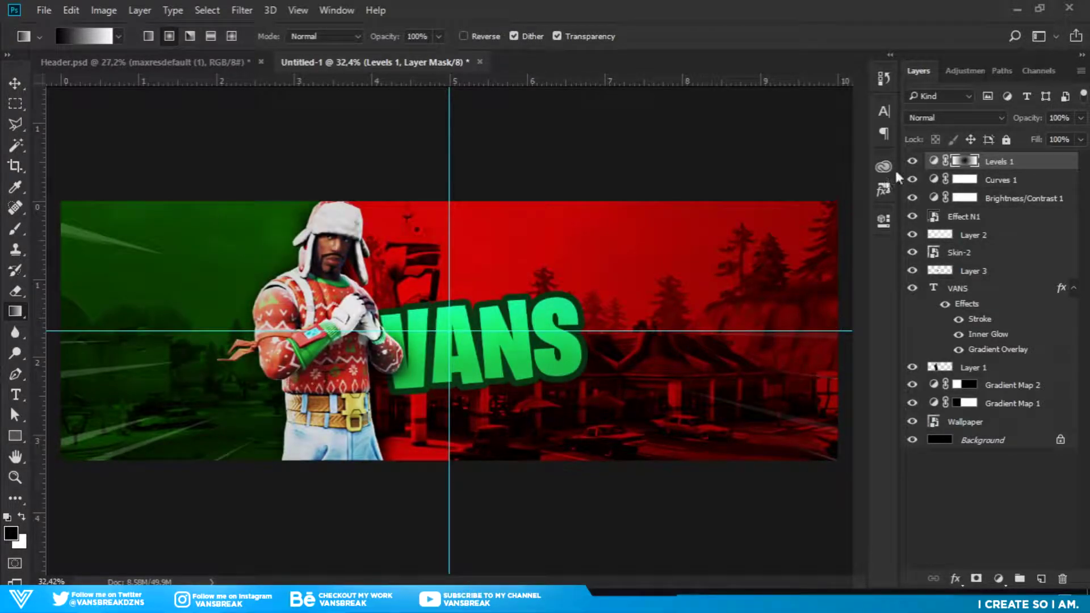
left_click(909, 164)
left_click(910, 162)
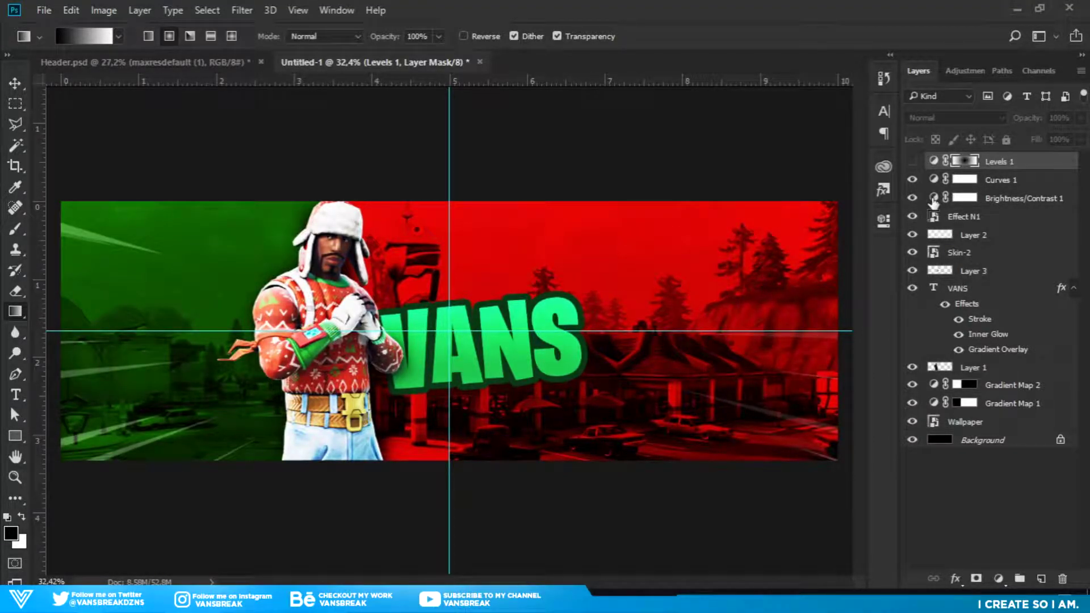
Add a new layer above Levels 1 and dab a soft black brush of size 1312 repeatedly above the header's top centre.
left_click(997, 579)
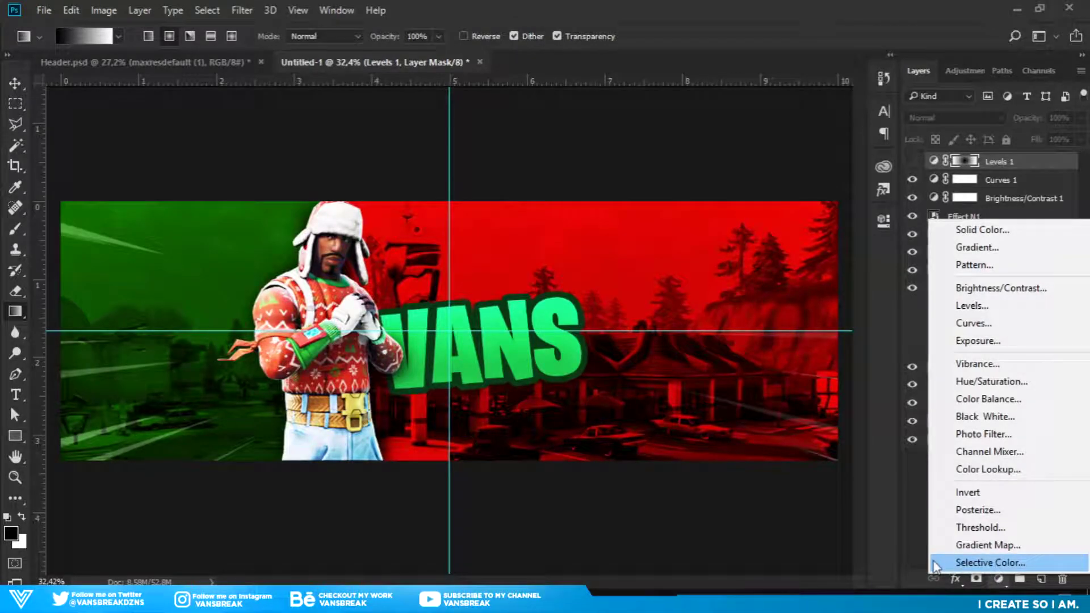
left_click(893, 534)
left_click(1041, 579)
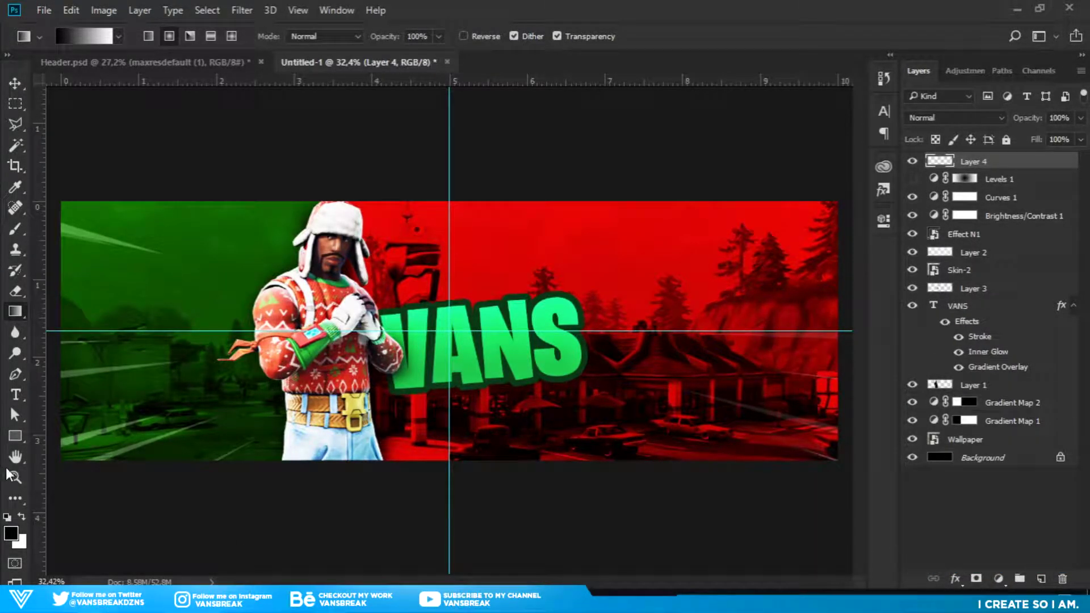
left_click(15, 478)
left_click_drag(290, 427, 266, 424)
key("b")
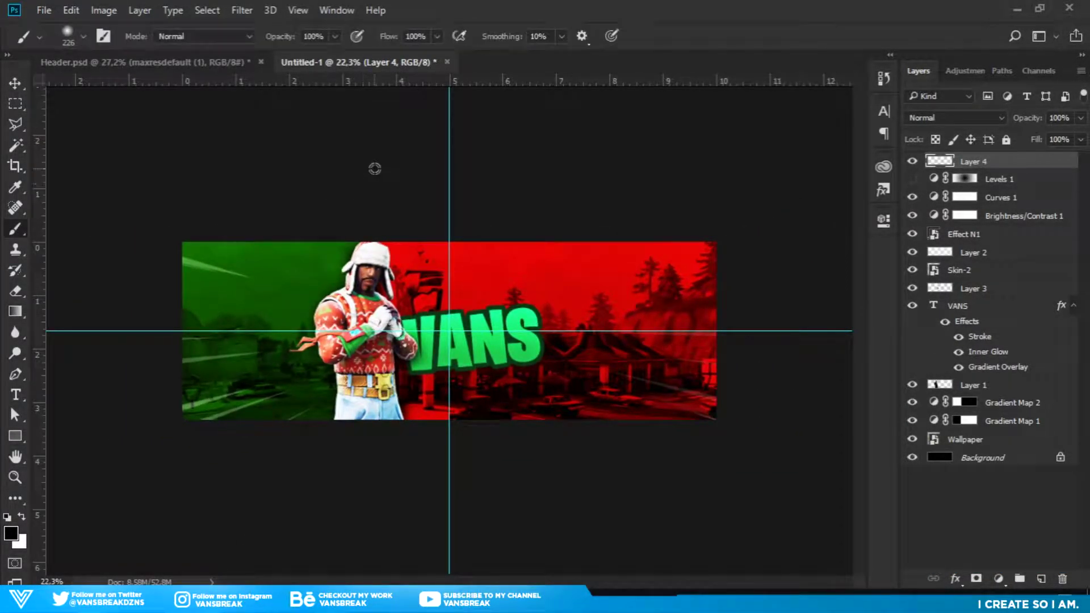
left_click_drag(460, 271, 563, 315)
left_click(447, 184)
left_click(447, 185)
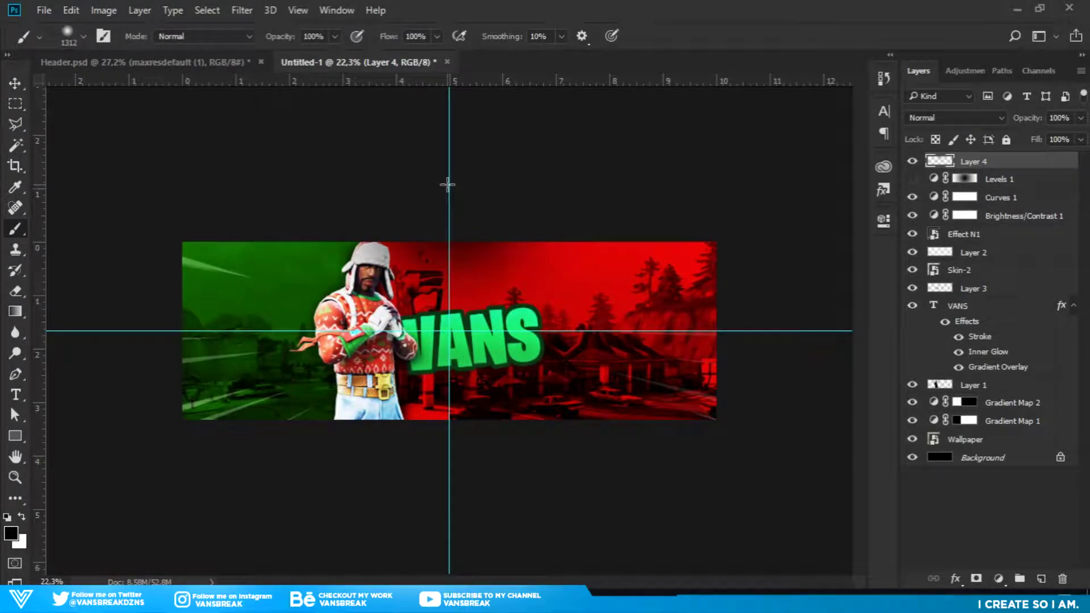
left_click(448, 185)
Set Layer 4's blend mode to Overlay and show both Levels 1 and Layer 4.
left_click(928, 117)
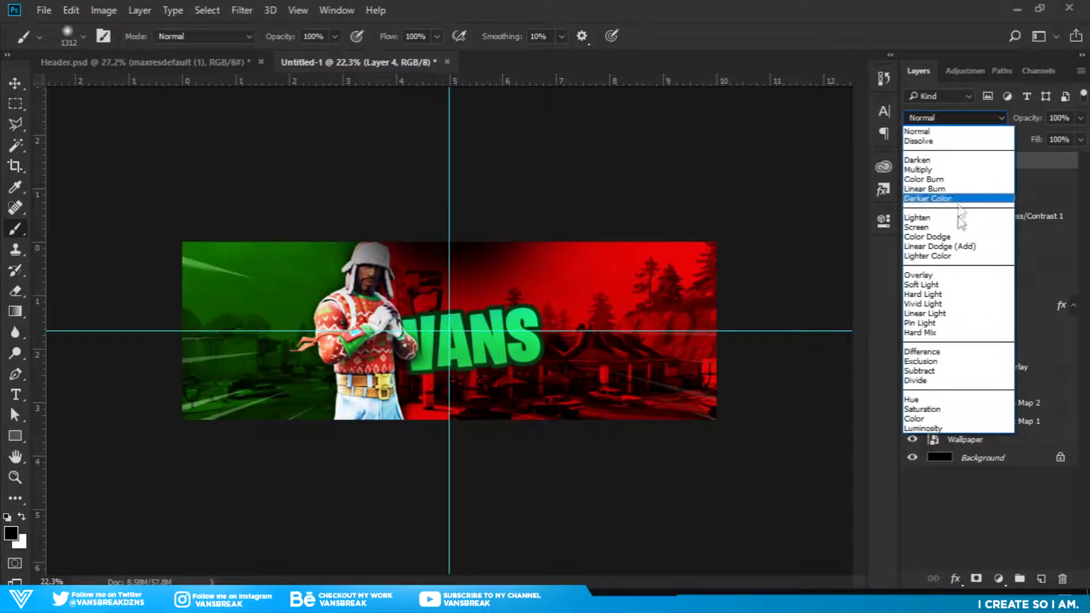
left_click(943, 276)
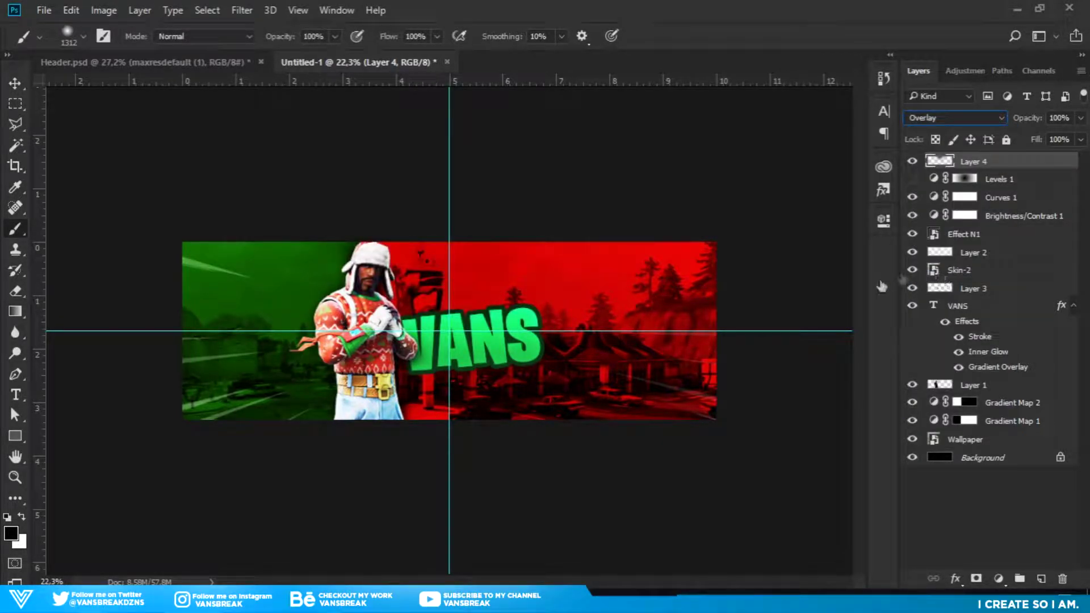
left_click(912, 161)
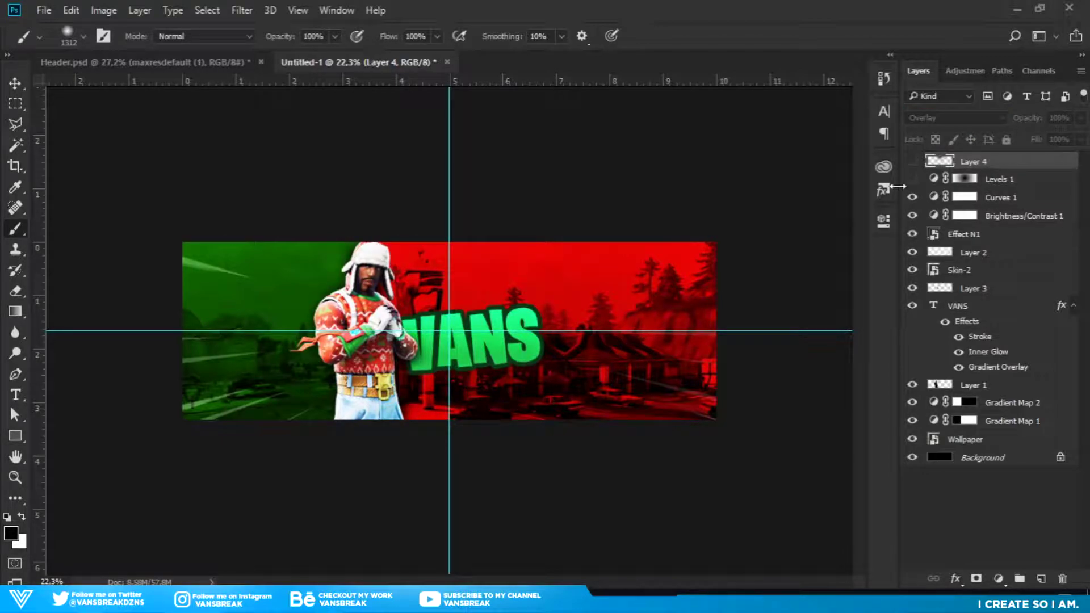
left_click(912, 179)
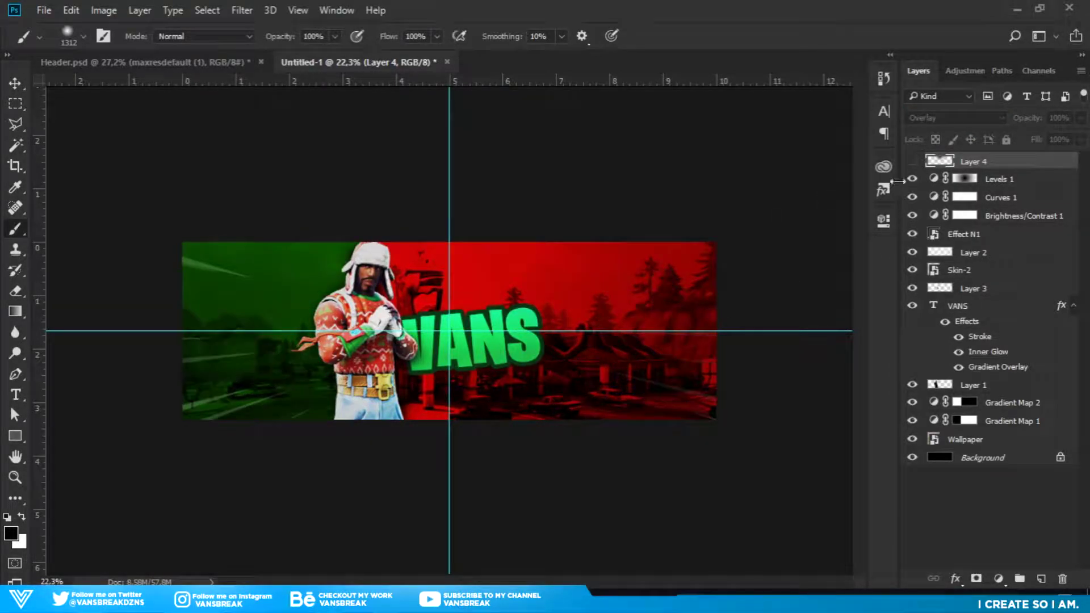
left_click(912, 161)
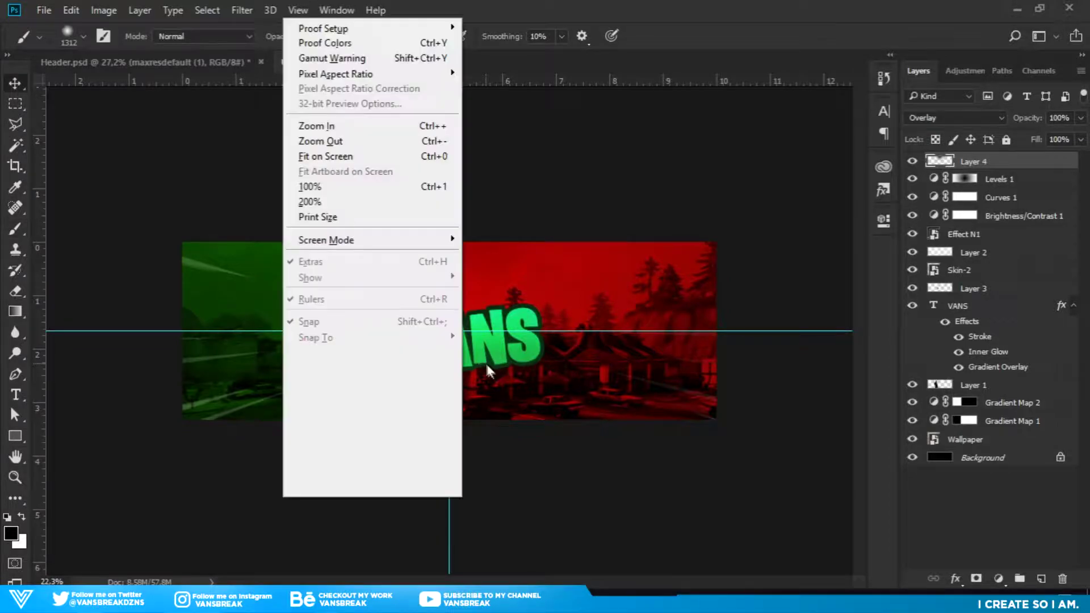
Nudge the VANS text slightly with Free Transform to X 1638.31 px and Y 554.29 px.
key("v")
key("alt+v")
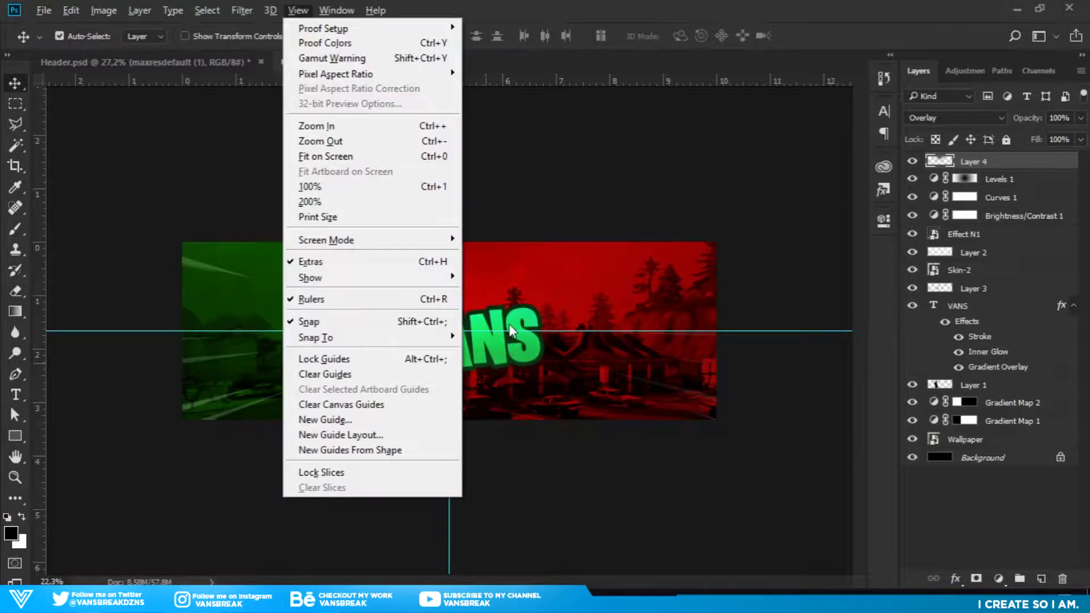
left_click(225, 144)
left_click_drag(492, 305, 492, 323)
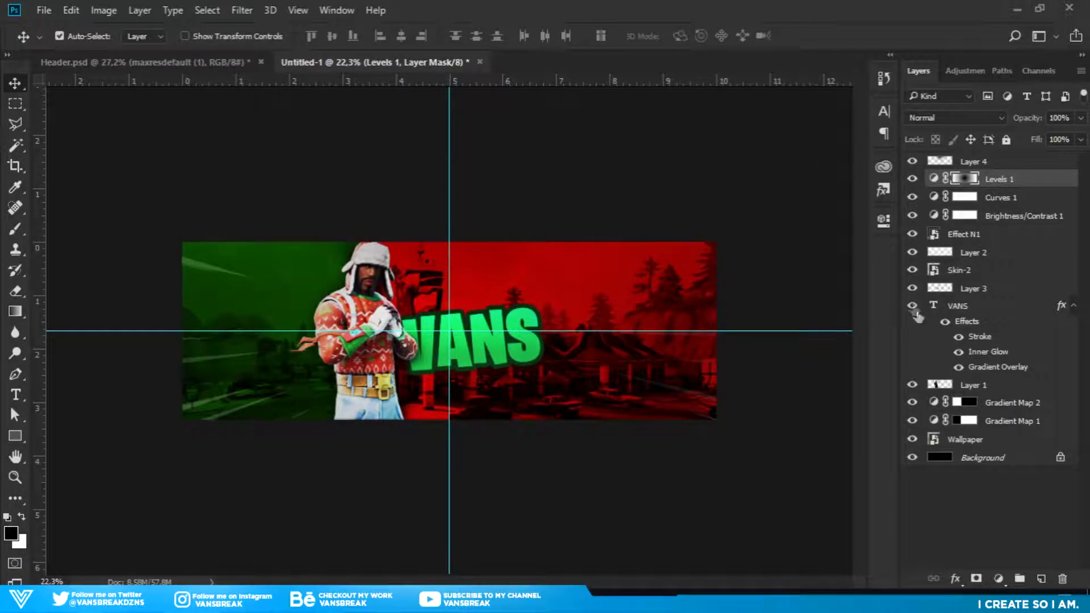
left_click(988, 312)
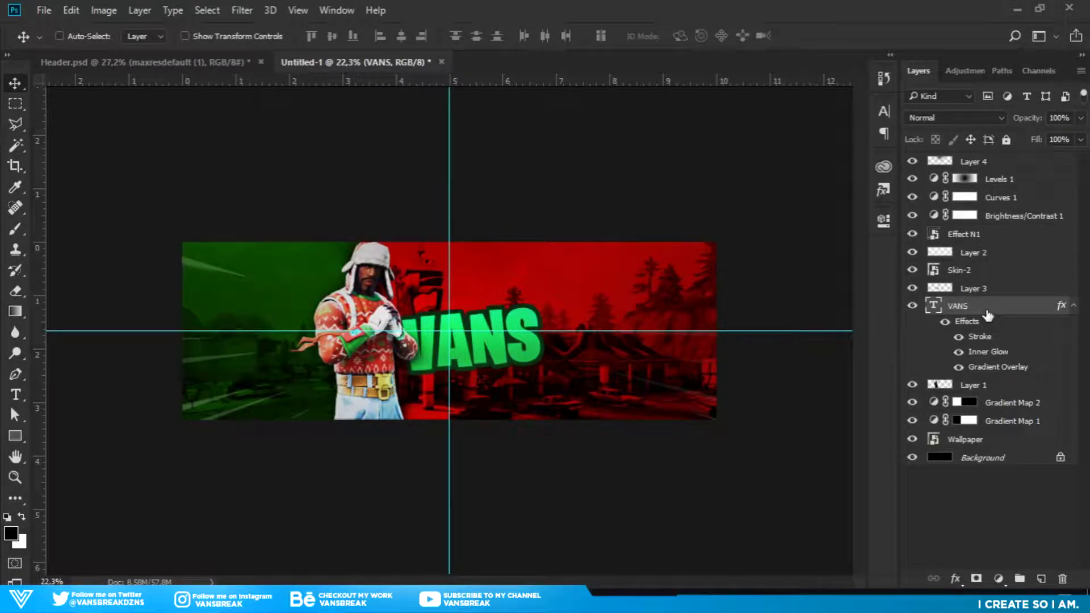
key("ctrl+t")
left_click_drag(511, 357, 513, 355)
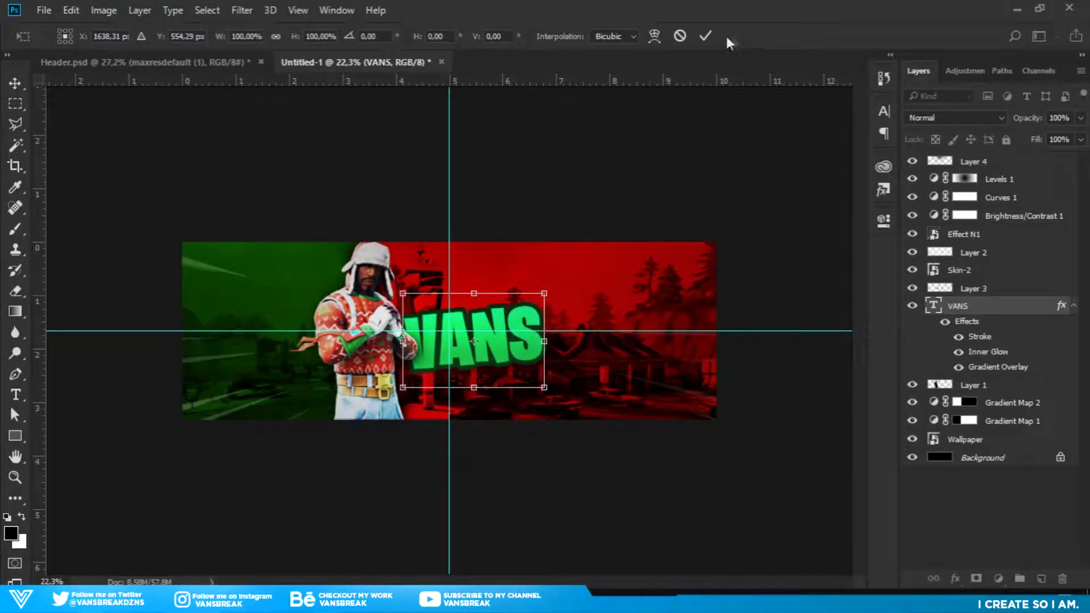
left_click(706, 36)
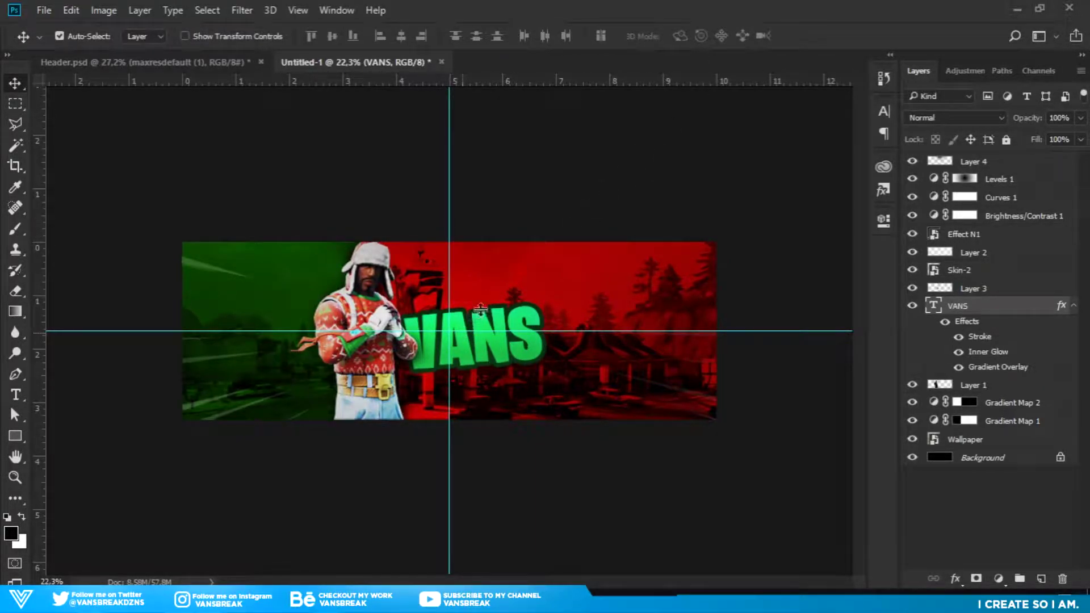
Place the twitter image from the Fortnite Themed Twitter Header folder above the VANS layer, over the header's right end.
left_click(209, 602)
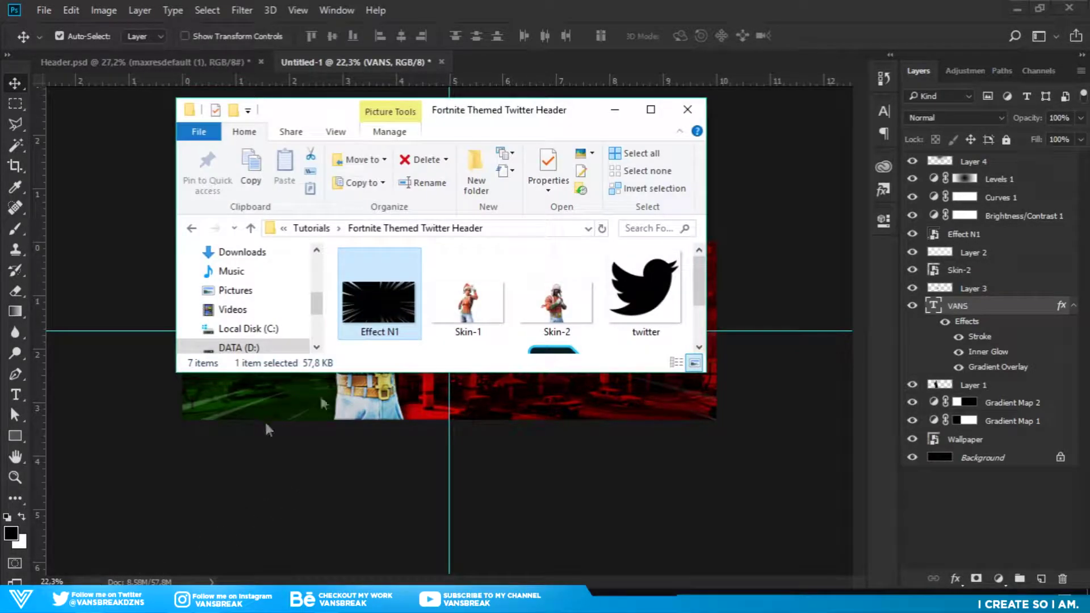
left_click_drag(700, 373, 692, 469)
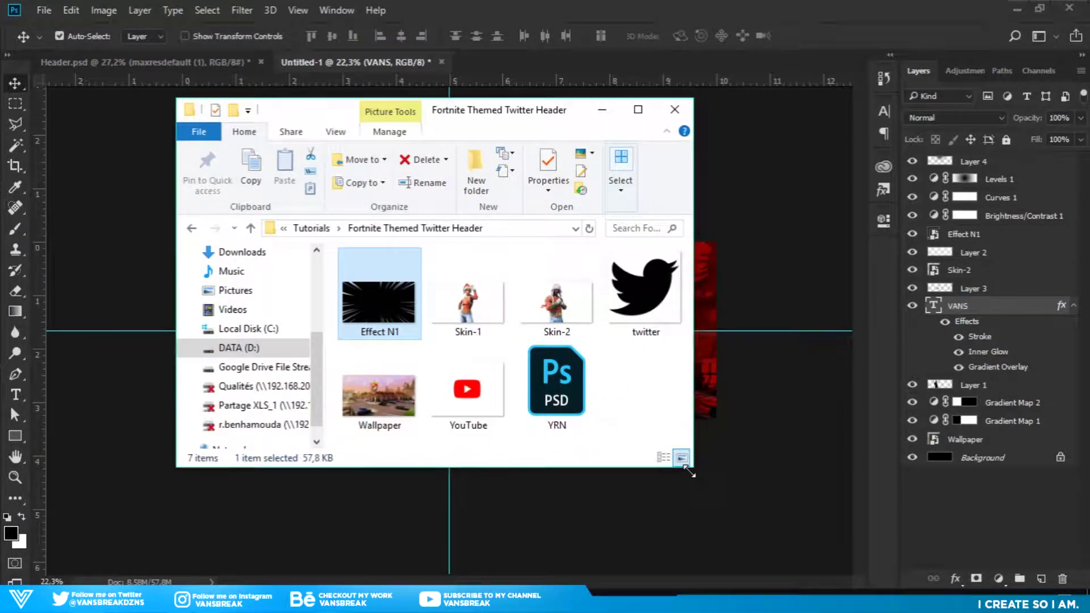
left_click_drag(644, 292, 703, 348)
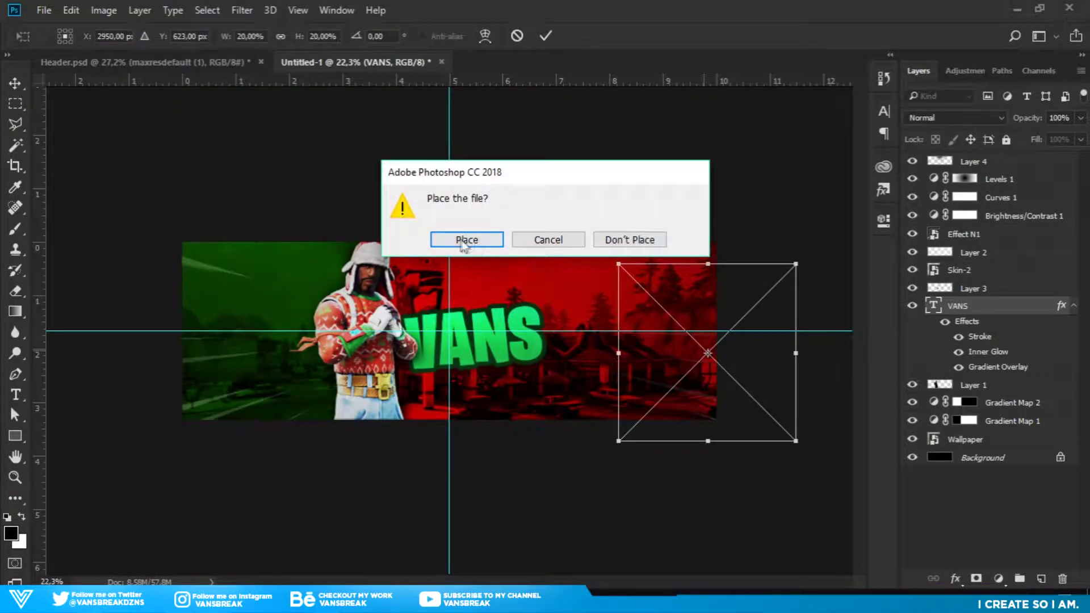
left_click(464, 240)
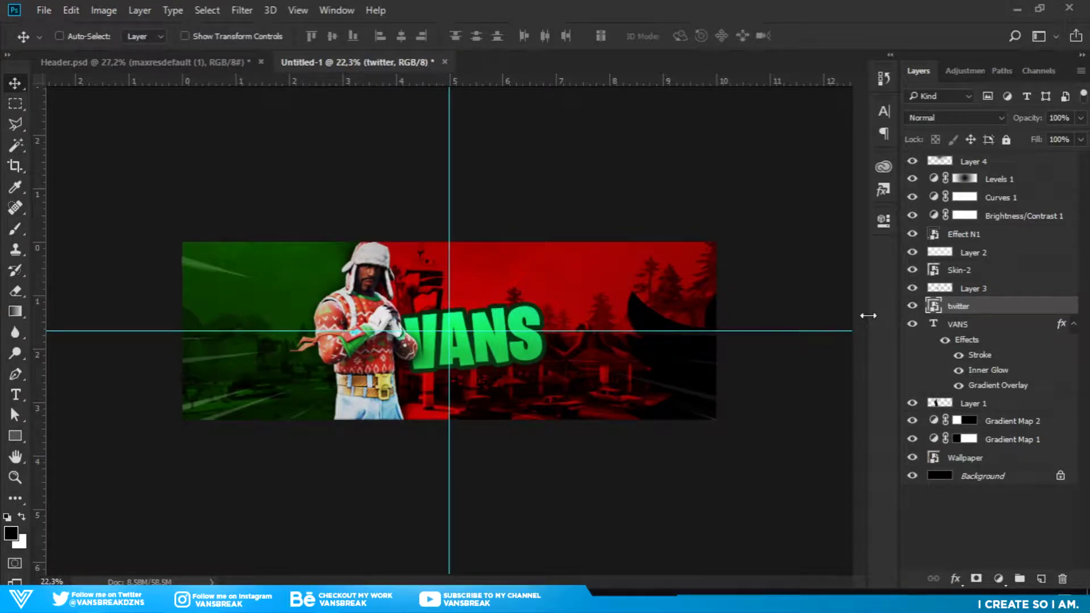
Scale the twitter logo down to a small icon and position it beneath the V of VANS.
left_click_drag(690, 386, 527, 403)
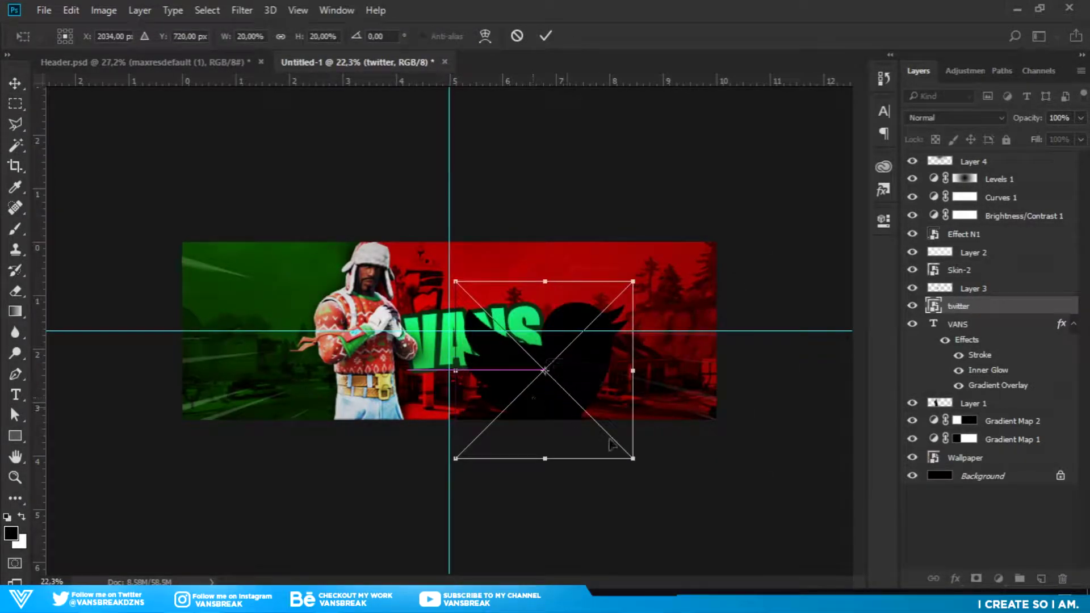
left_click_drag(646, 480, 445, 410)
left_click_drag(465, 415, 438, 395)
left_click(545, 37)
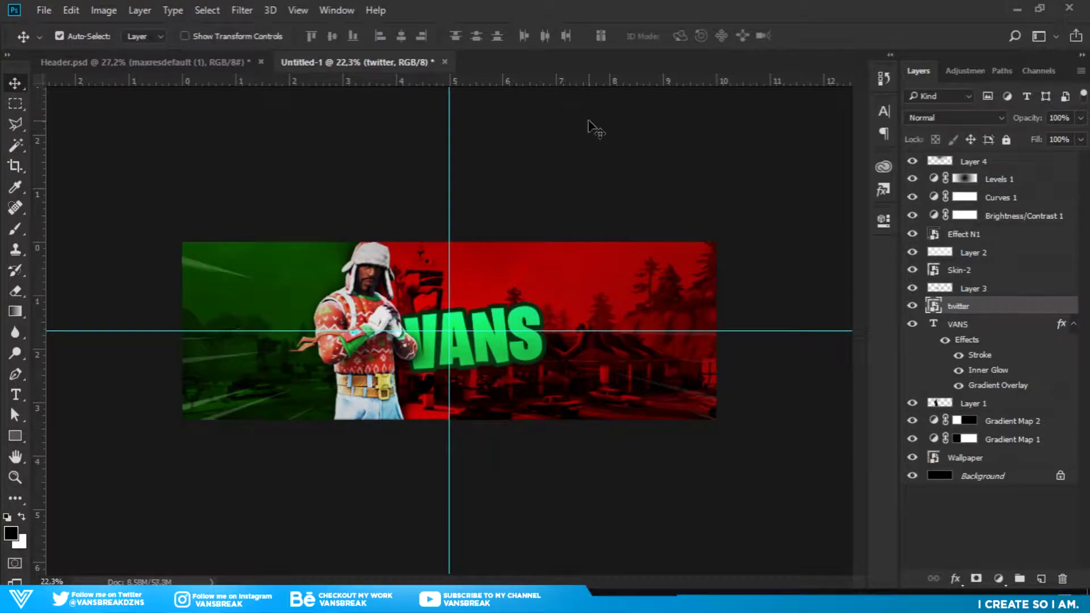
Apply the saved green layer style to the twitter logo.
key("z")
scroll(428, 405, "up", 7)
left_click(883, 190)
left_click(787, 186)
left_click(884, 190)
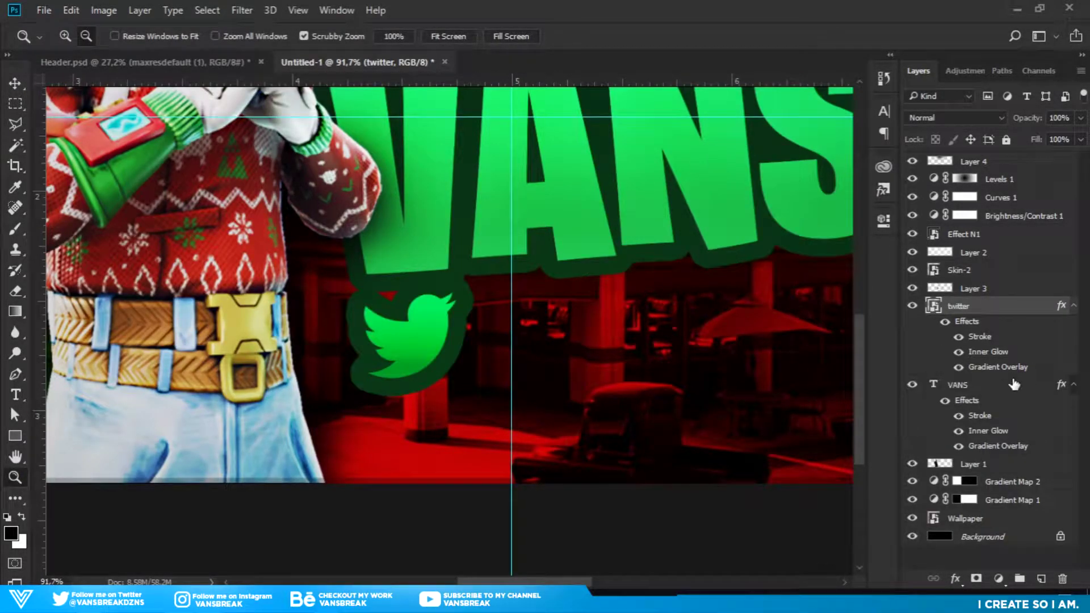
Reduce the twitter logo's stroke size to 5 px.
double_click(979, 340)
mouse_move(647, 80)
left_mouse_down()
mouse_move(735, 157)
mouse_move(993, 90)
left_mouse_up()
left_click_drag(872, 138, 867, 138)
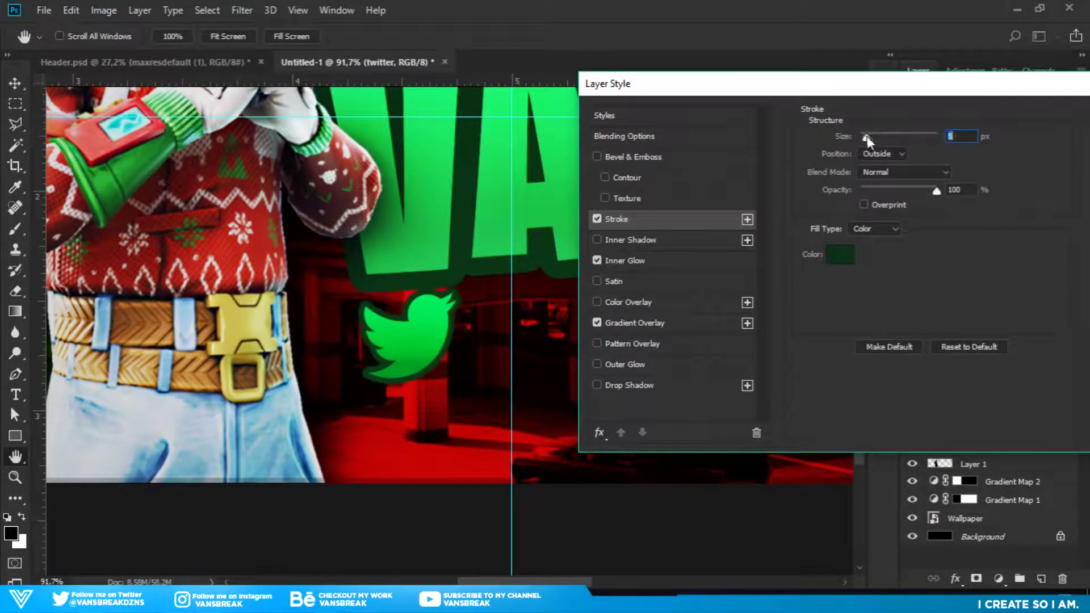
left_click_drag(868, 85, 694, 116)
left_click(997, 145)
left_click(16, 395)
left_click(462, 436)
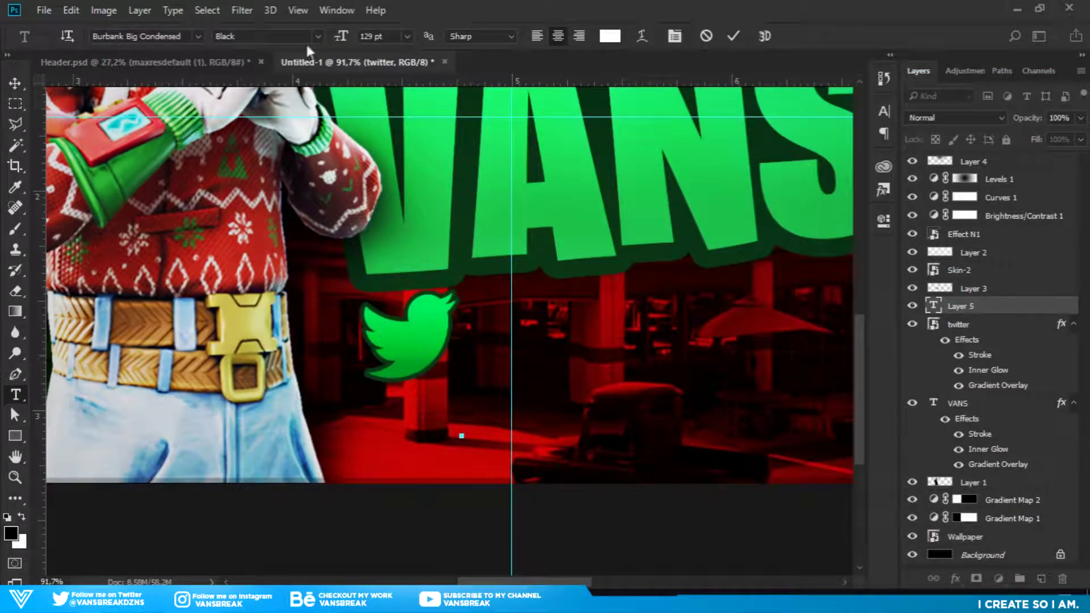
type("@VANSBREAKDZNS")
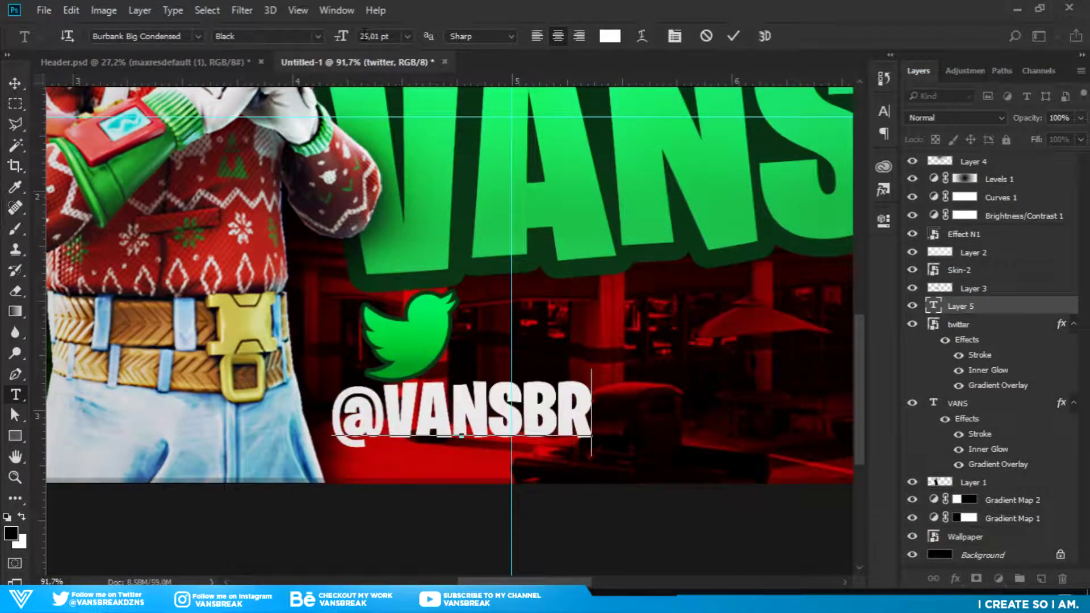
left_click(732, 36)
key("ctrl+t")
left_click_drag(559, 414, 716, 358)
left_click_drag(369, 399, 506, 380)
left_click_drag(590, 333, 539, 312)
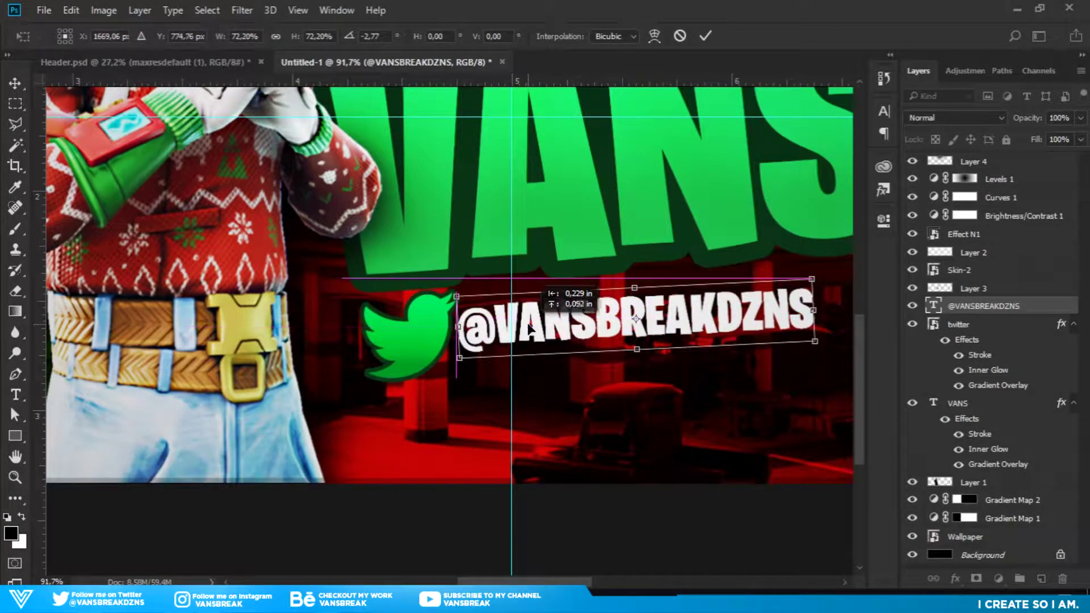
key("Return")
left_click(883, 190)
left_click(790, 187)
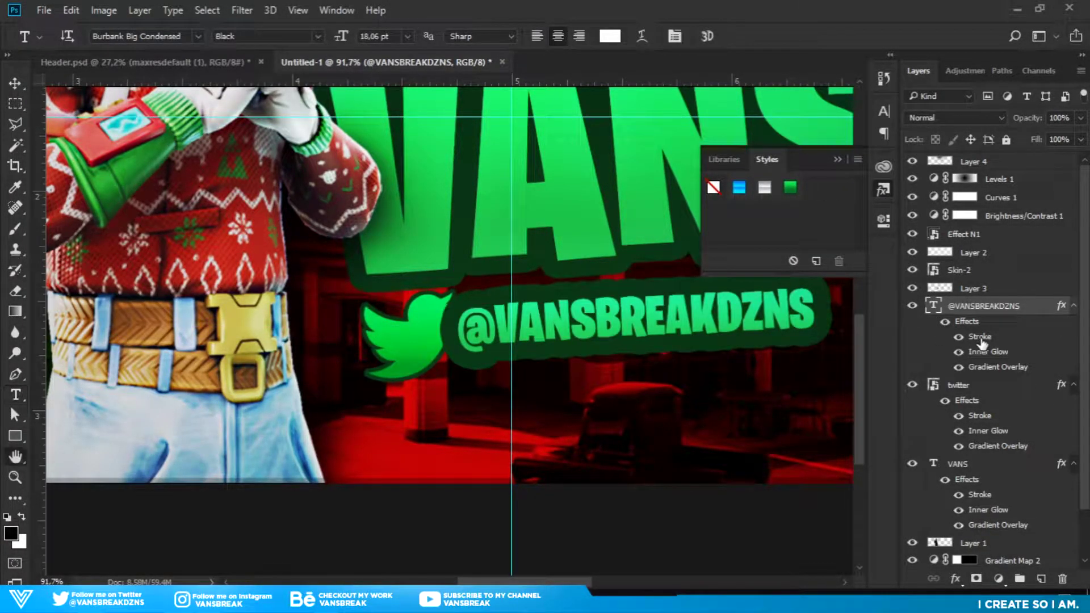
double_click(980, 337)
left_click_drag(695, 169, 688, 170)
mouse_move(777, 116)
left_mouse_down()
mouse_move(1057, 55)
mouse_move(644, 164)
left_mouse_up()
left_click(836, 194)
left_click_drag(340, 445, 467, 402)
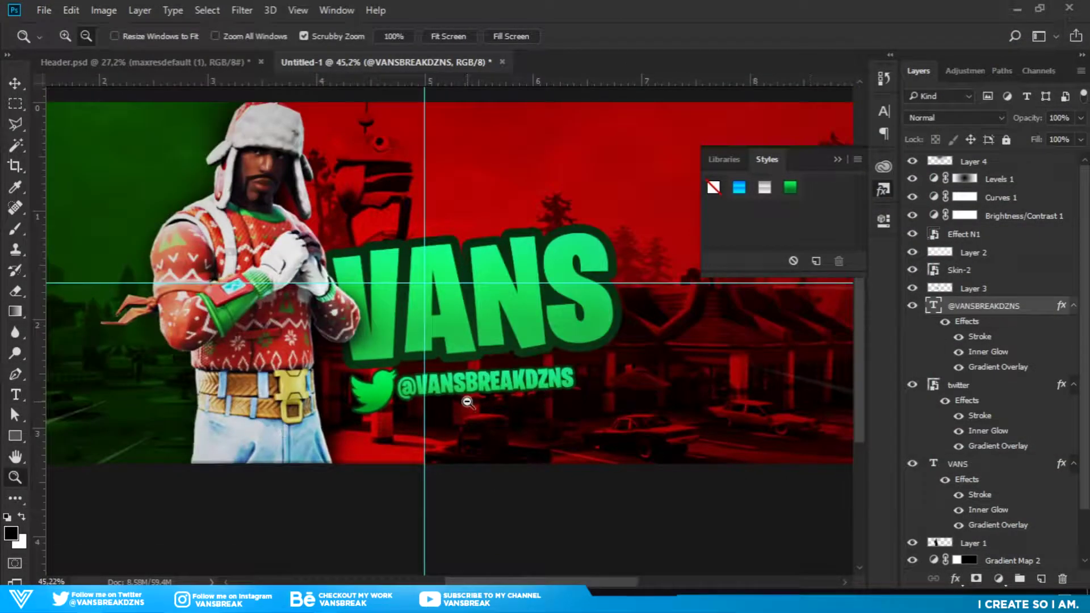
left_click(982, 385, "ctrl")
key("ctrl+t")
left_click_drag(575, 366, 515, 379)
left_click_drag(534, 426, 532, 419)
left_click_drag(477, 389, 469, 387)
key("Return")
left_click(1010, 312)
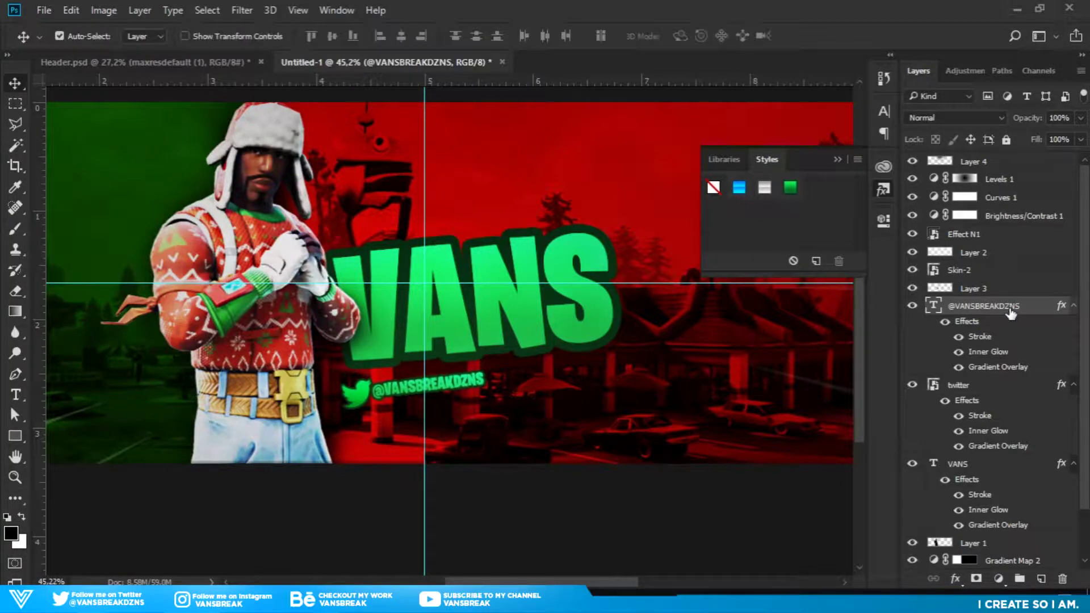
key("alt+Tab")
left_click_drag(467, 390, 616, 342)
left_click(545, 36)
Select the YouTube logo's play triangle with the Magic Wand, rasterize the layer and delete the selected area.
left_click(11, 145)
left_click(627, 336)
right_click(992, 306)
left_click(704, 362)
key("Delete")
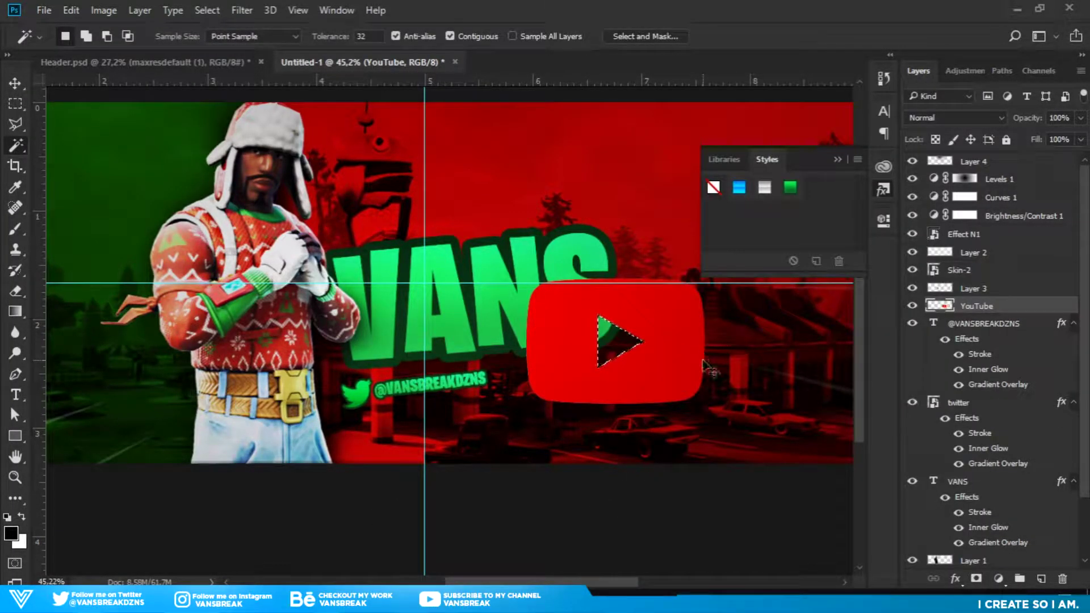
key("ctrl+d")
key("t")
key("v")
key("ctrl+t")
left_click_drag(704, 278, 562, 380)
left_click_drag(579, 415, 514, 376)
left_click(705, 36)
left_click(992, 306)
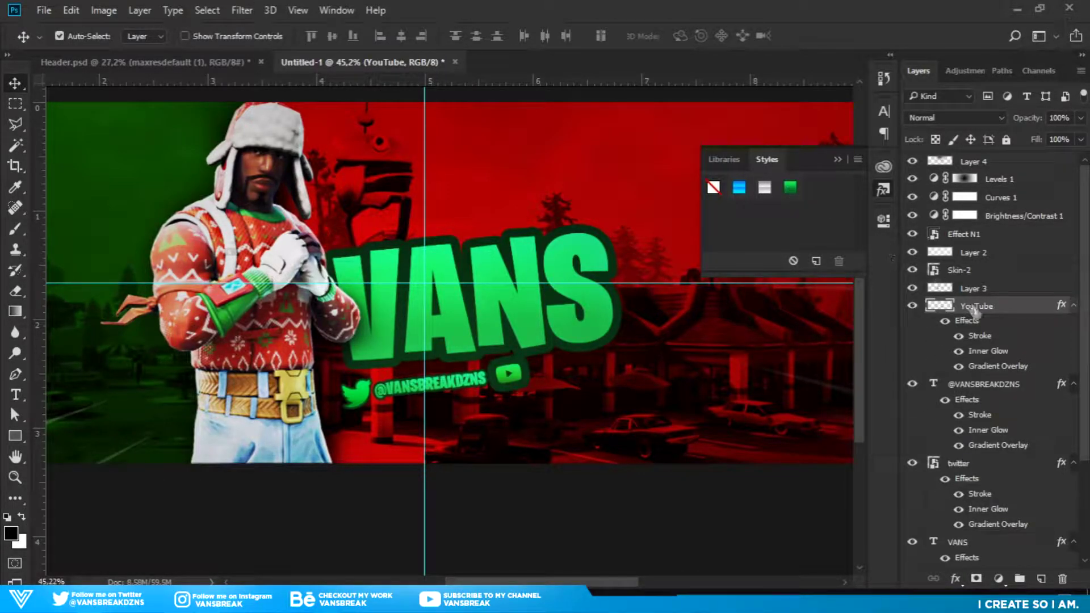
Set the YouTube logo's stroke size to 6 px.
double_click(979, 353)
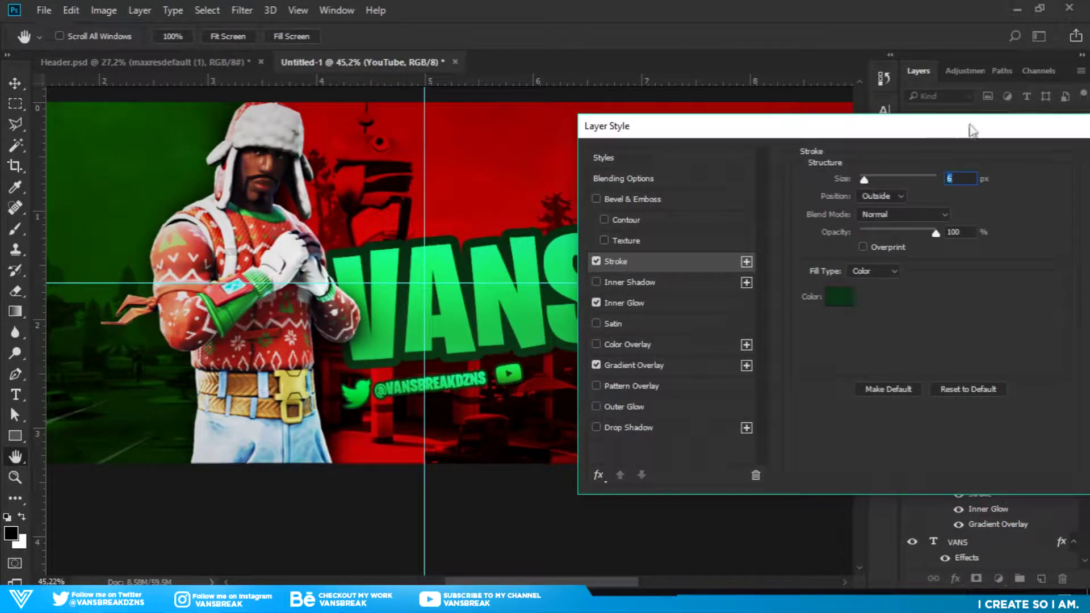
left_click_drag(973, 130, 827, 126)
left_click(1003, 155)
Add the text VANSBREAK below the VANS title, near the YouTube logo.
left_click(512, 374)
double_click(15, 456)
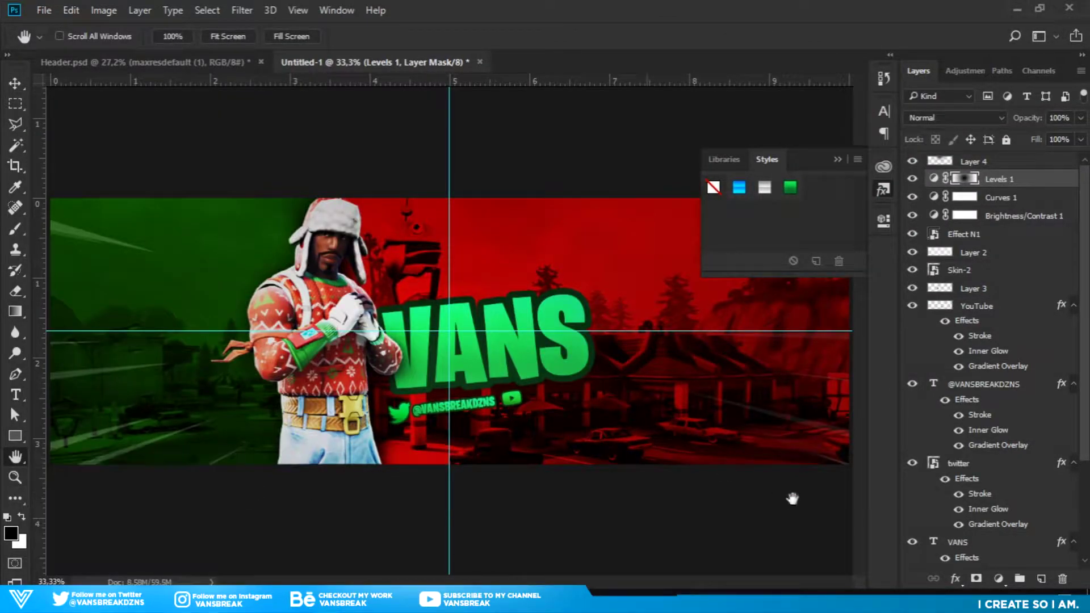
scroll(1048, 291, "down", 3)
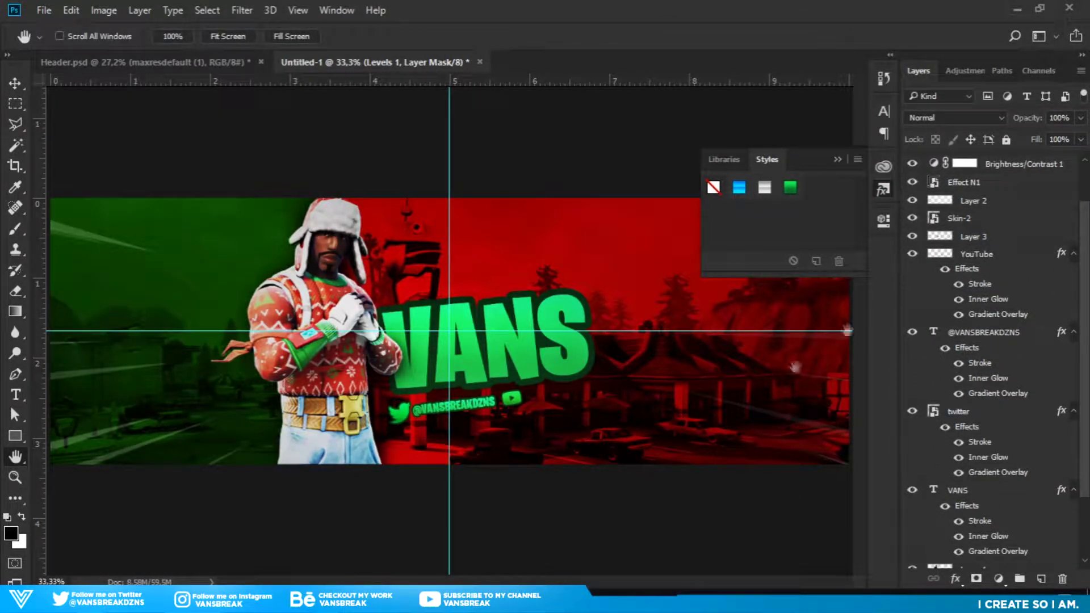
key("t")
left_click(540, 430)
type("VANSBREAK")
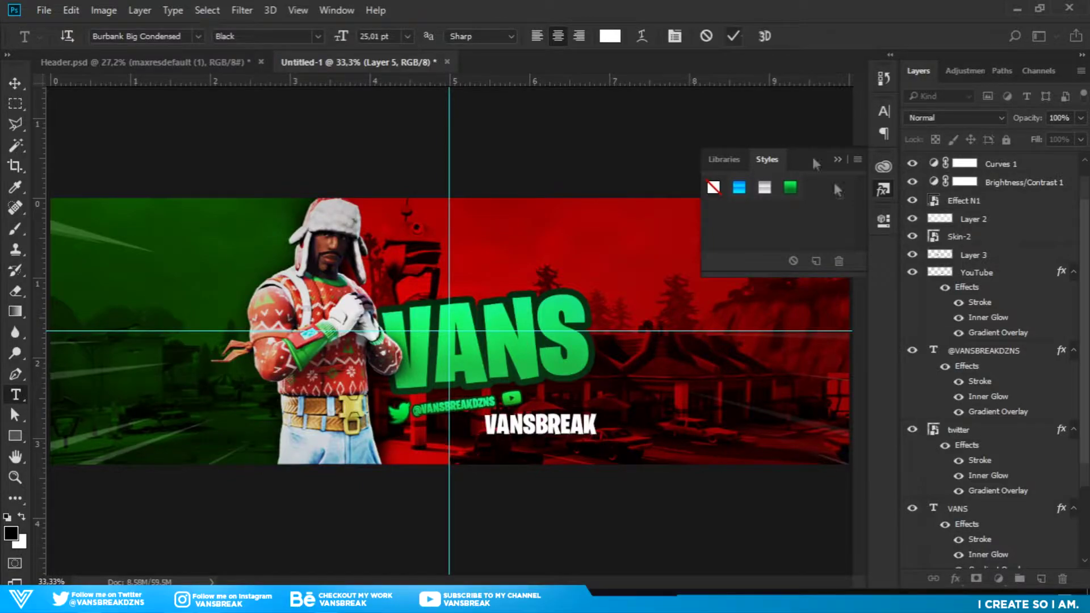
left_click(734, 36)
Apply the saved green layer style to the VANSBREAK text, then tilt, shrink and position it beside the YouTube logo.
left_click(790, 187)
key("ctrl+t")
left_click_drag(611, 472, 618, 461)
left_click_drag(598, 430, 552, 425)
left_click_drag(537, 418, 625, 369)
key("Return")
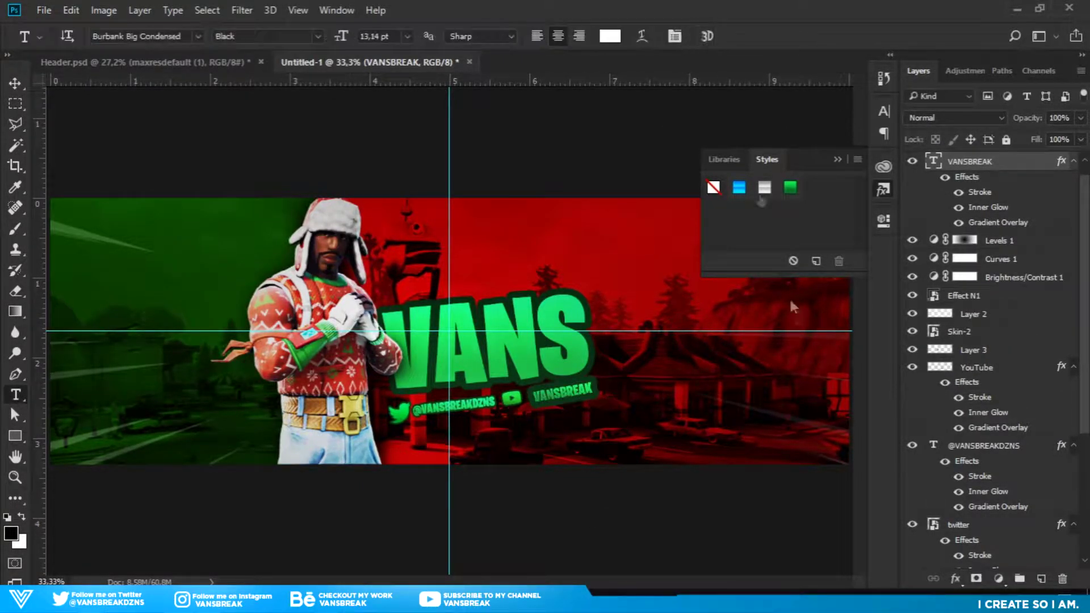
Reduce the VANSBREAK text's stroke size and fine-tune its rotation to line up with the YouTube logo.
double_click(982, 193)
mouse_move(814, 118)
left_mouse_down()
mouse_move(1026, 85)
mouse_move(822, 62)
left_mouse_up()
left_click(1028, 95)
key("ctrl+t")
left_click_drag(627, 427, 625, 430)
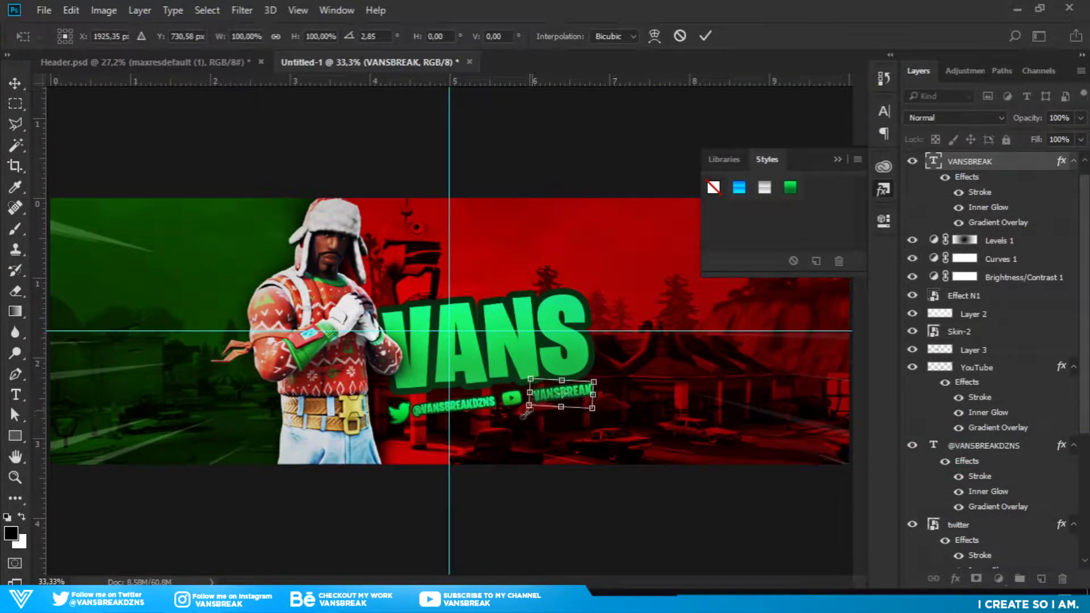
left_click(705, 35)
left_click_drag(993, 161, 996, 358)
left_click(985, 518, "shift")
key("ctrl+g")
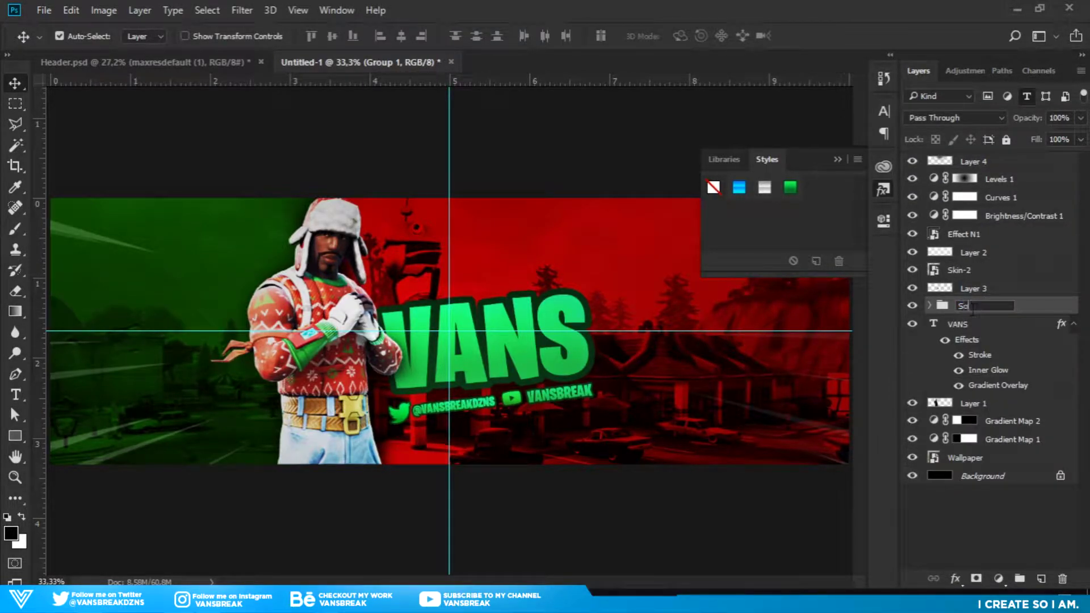
left_click(973, 307)
type("Social Media")
key("Return")
Enlarge the Social Media group slightly to fit beneath the VANS text and hide the saved layer styles.
left_click(541, 416)
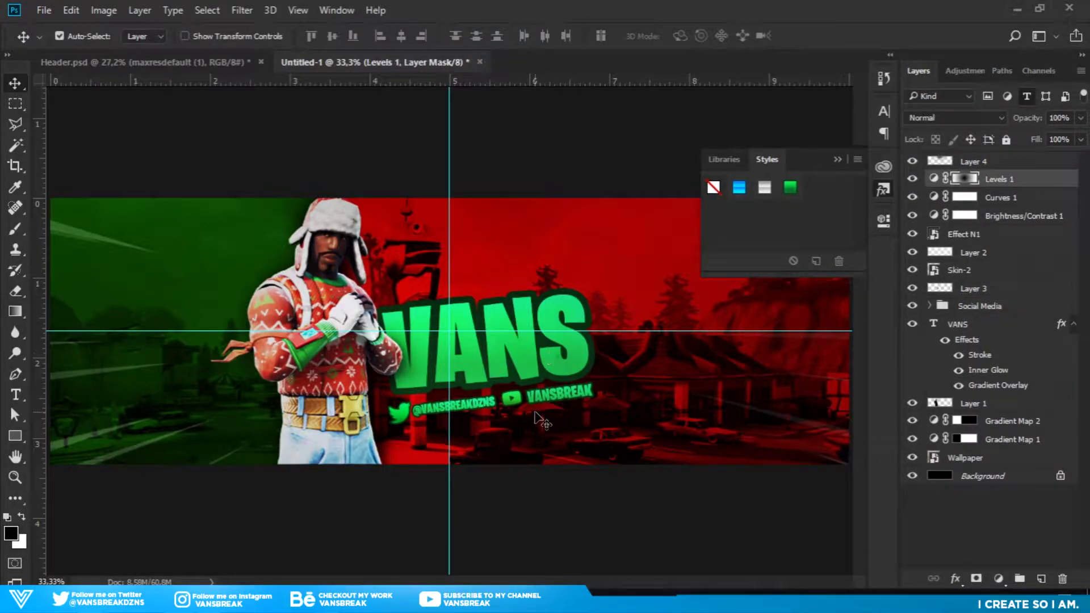
left_click(992, 311)
key("ctrl+t")
left_click_drag(552, 410, 553, 414)
left_click_drag(597, 435, 596, 438)
left_click_drag(592, 390, 600, 387)
left_click(707, 34)
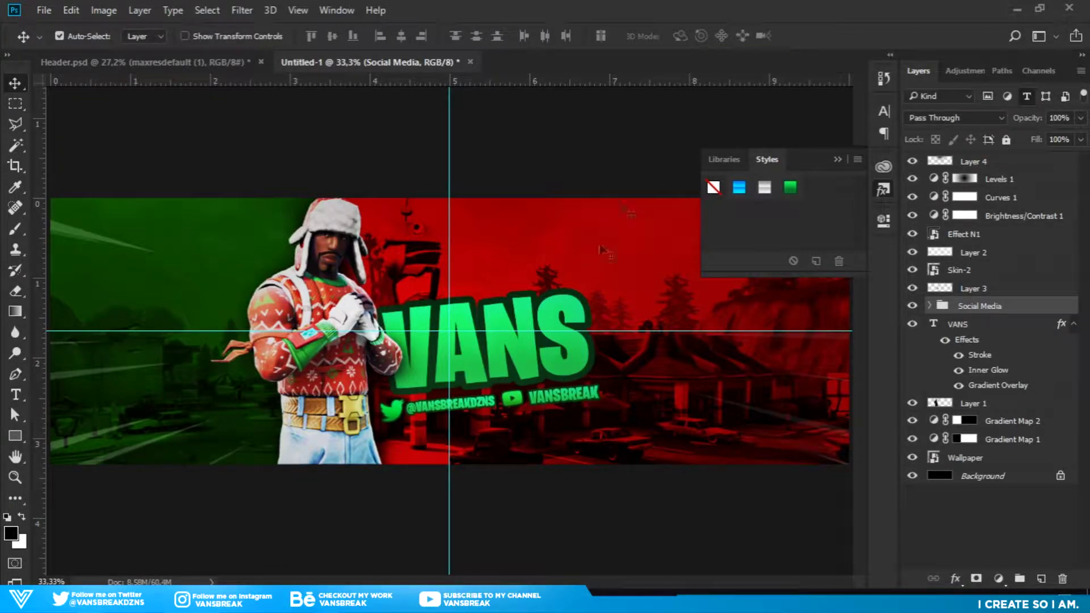
left_click(839, 158)
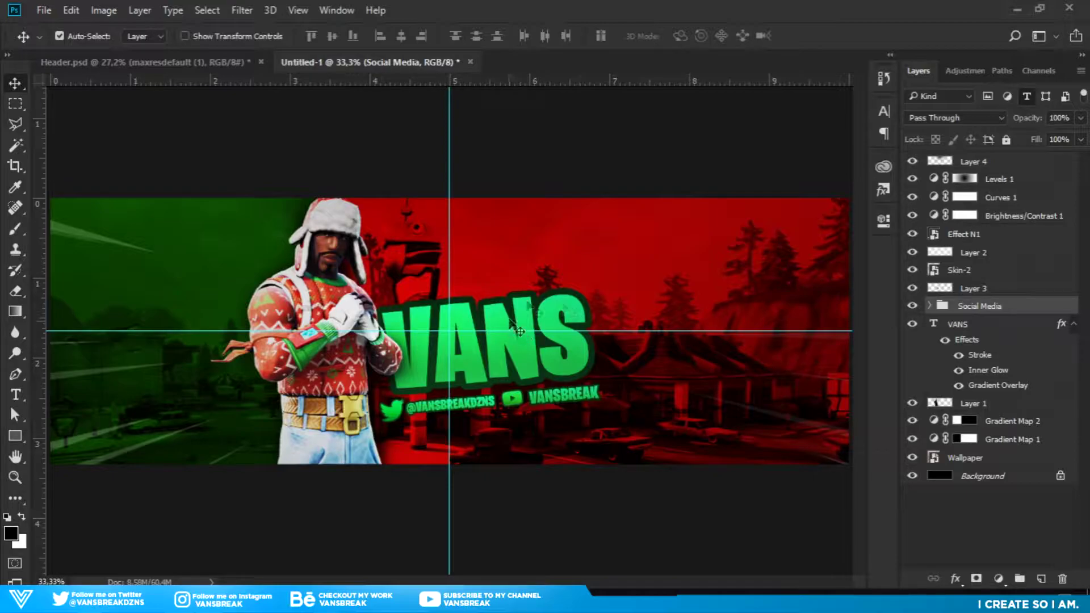
Examine the social handles up close and compare the whole header with the finished Header.psd design.
left_click(14, 477)
left_click_drag(399, 420, 528, 491)
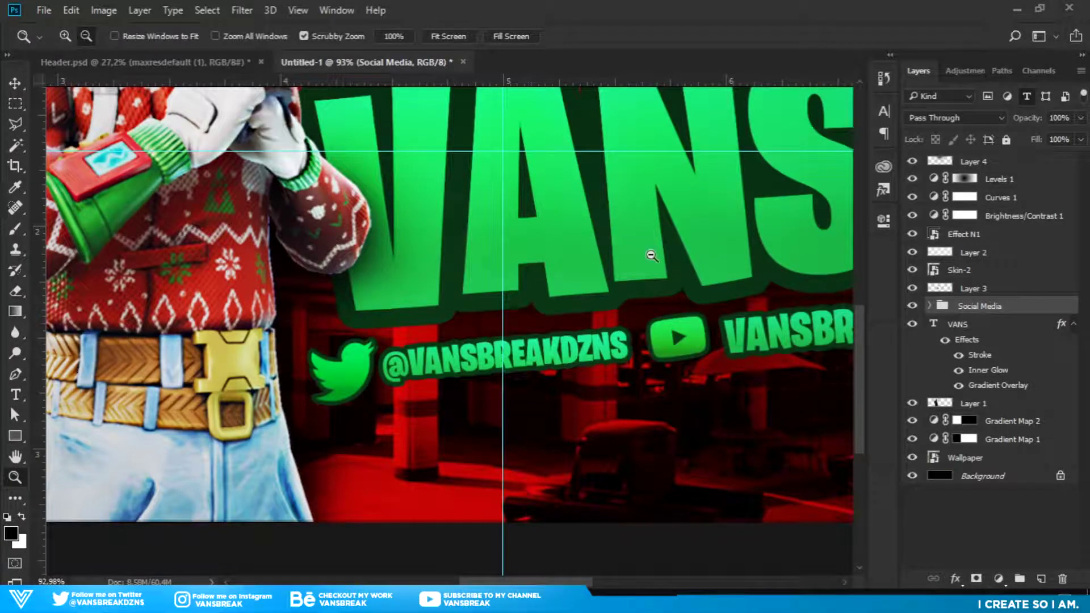
left_click_drag(676, 255, 583, 235)
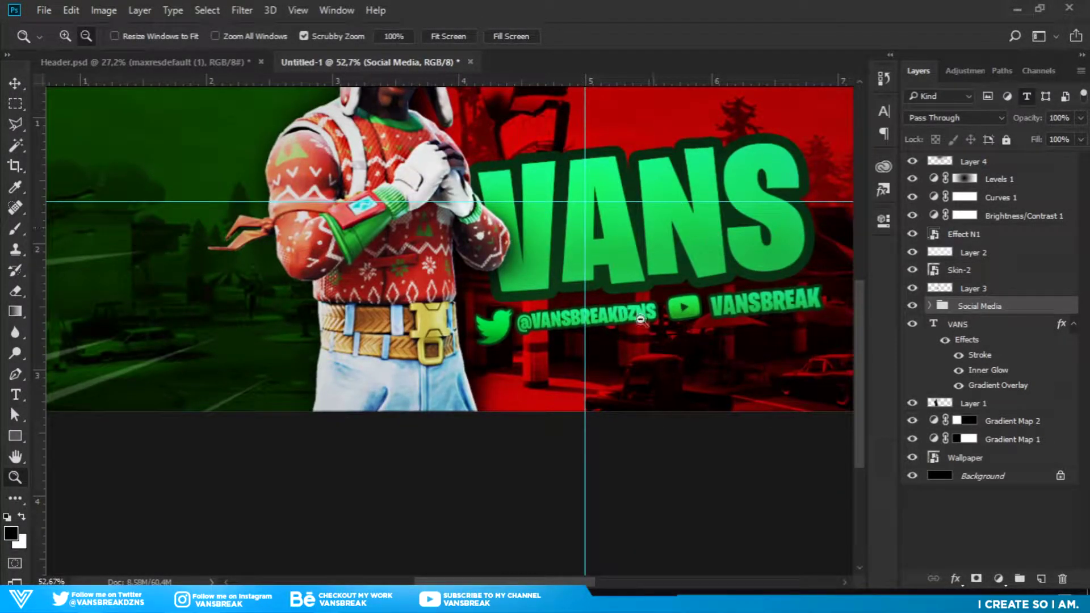
left_click_drag(537, 335, 551, 345)
left_click_drag(676, 365, 624, 349)
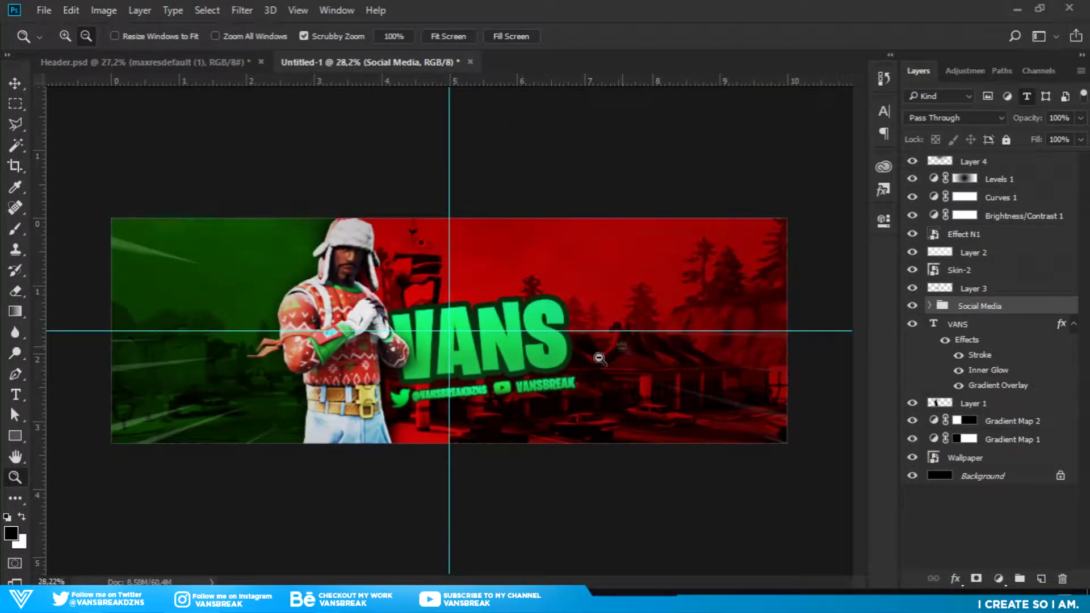
left_click(243, 66)
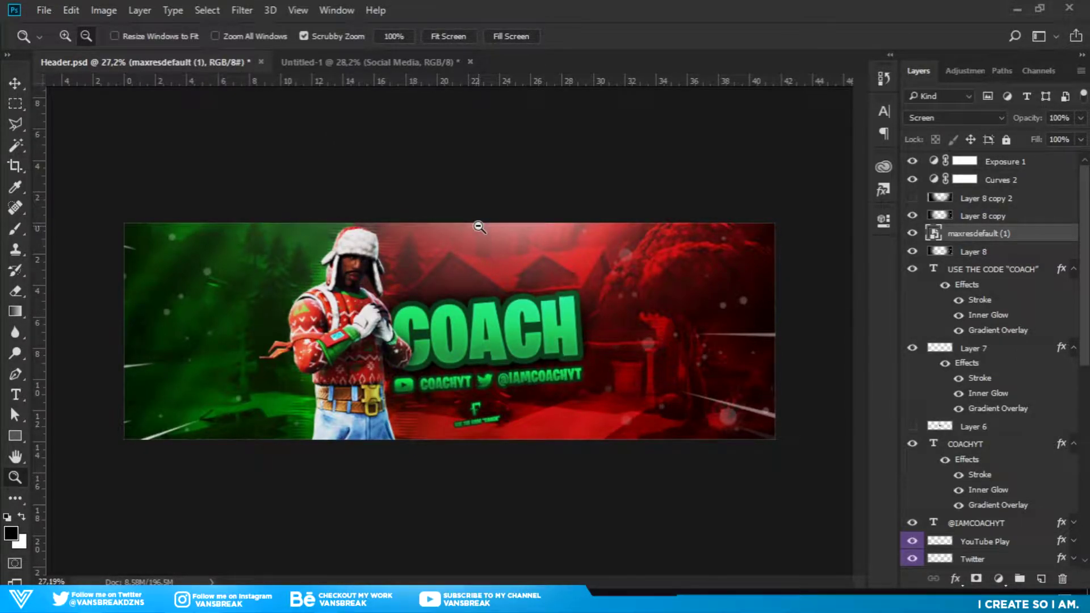
left_click(402, 64)
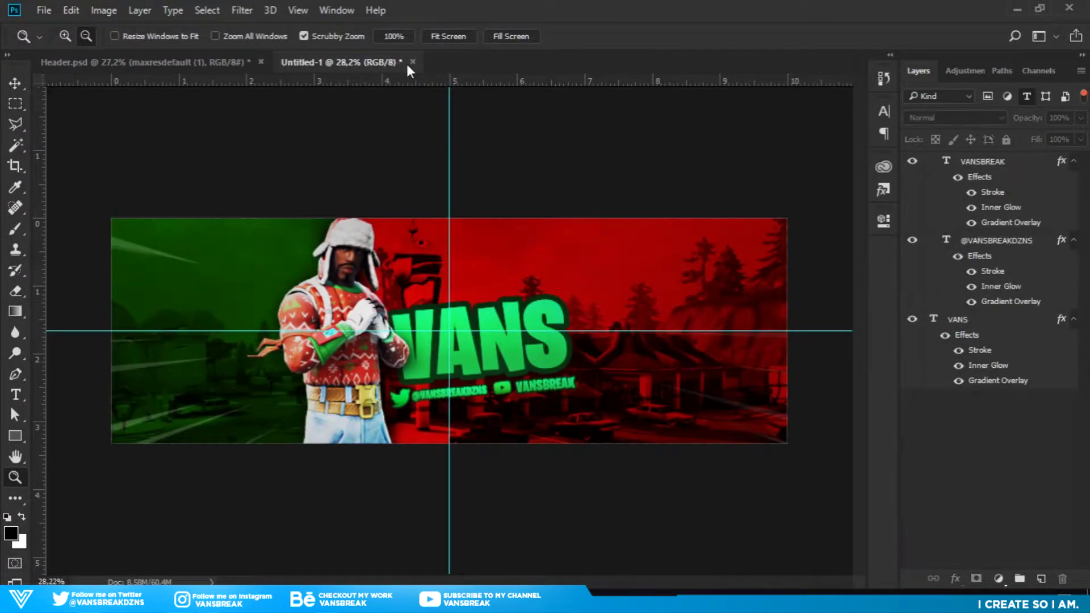
Turn off the text-layer filter, add a new top layer and draw an elliptical selection spanning the whole canvas.
left_click(997, 164)
left_click(1029, 98)
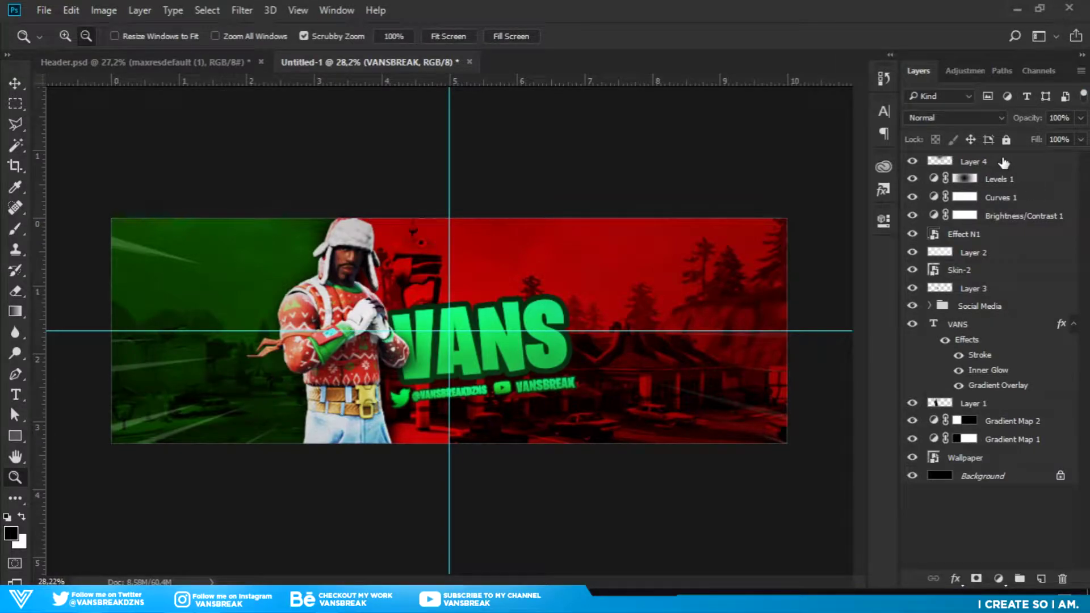
key("ctrl+shift+alt+n")
left_click(18, 111)
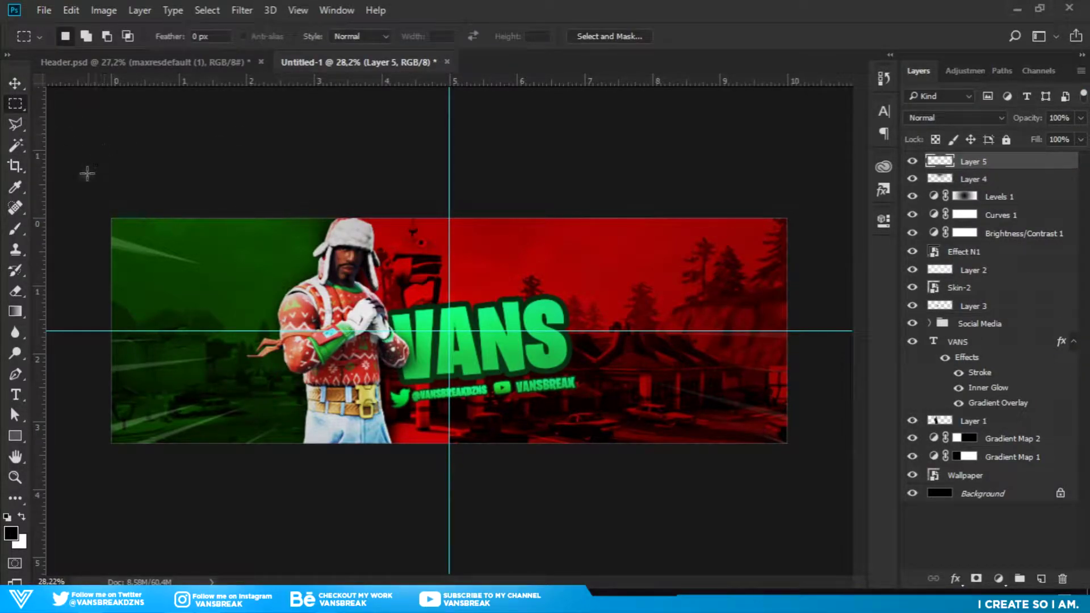
right_click(15, 108)
left_click(40, 119)
left_click_drag(111, 219, 784, 441)
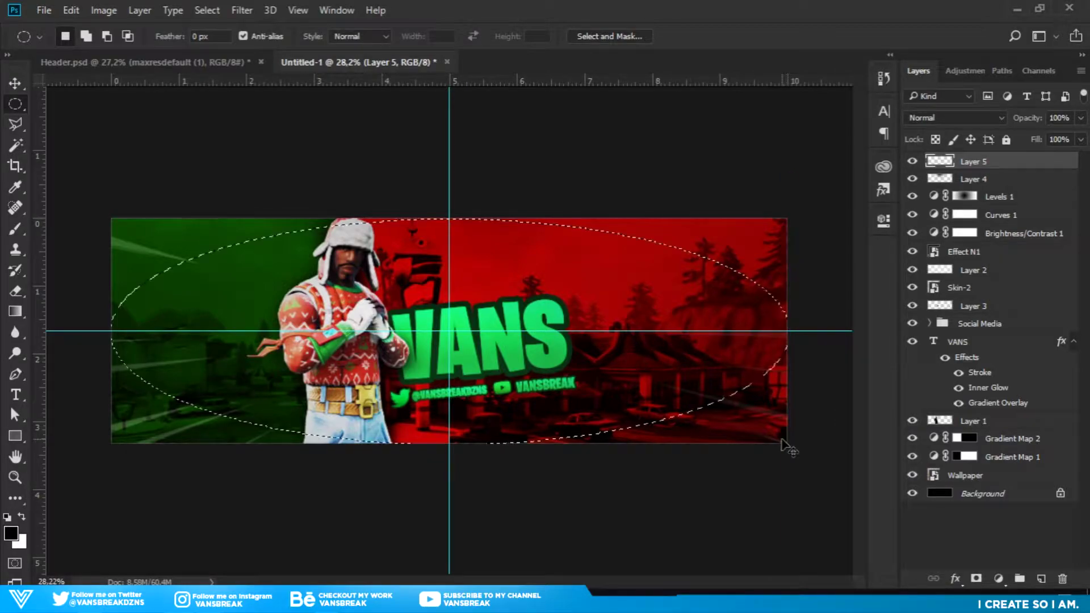
Invert the elliptical selection, fill the area outside the ellipse with black on the new layer and deselect.
key("ctrl+shift+i")
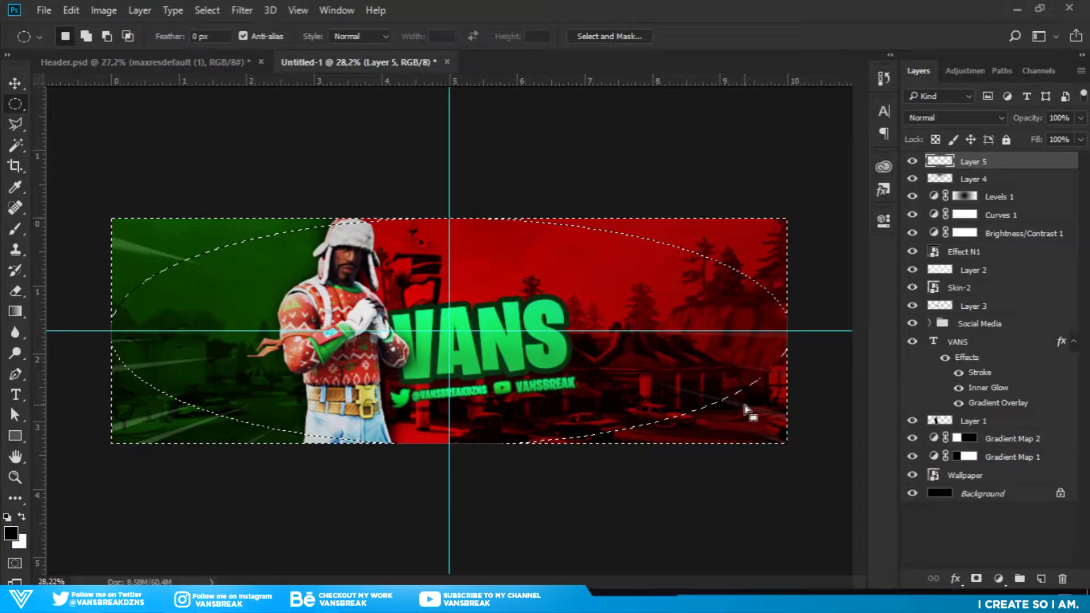
left_click(21, 517)
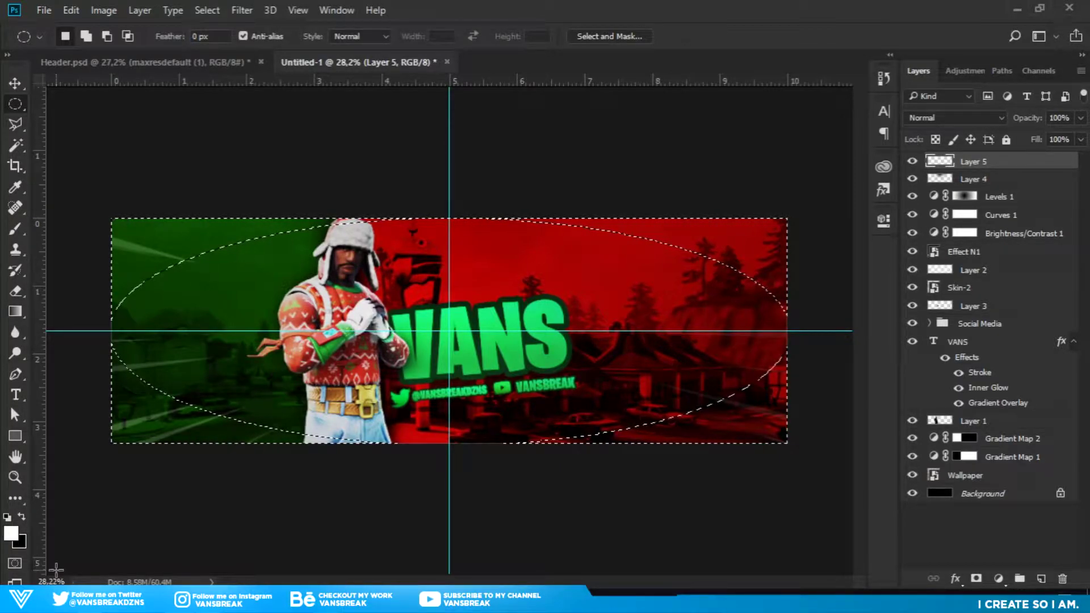
key("ctrl+BackSpace")
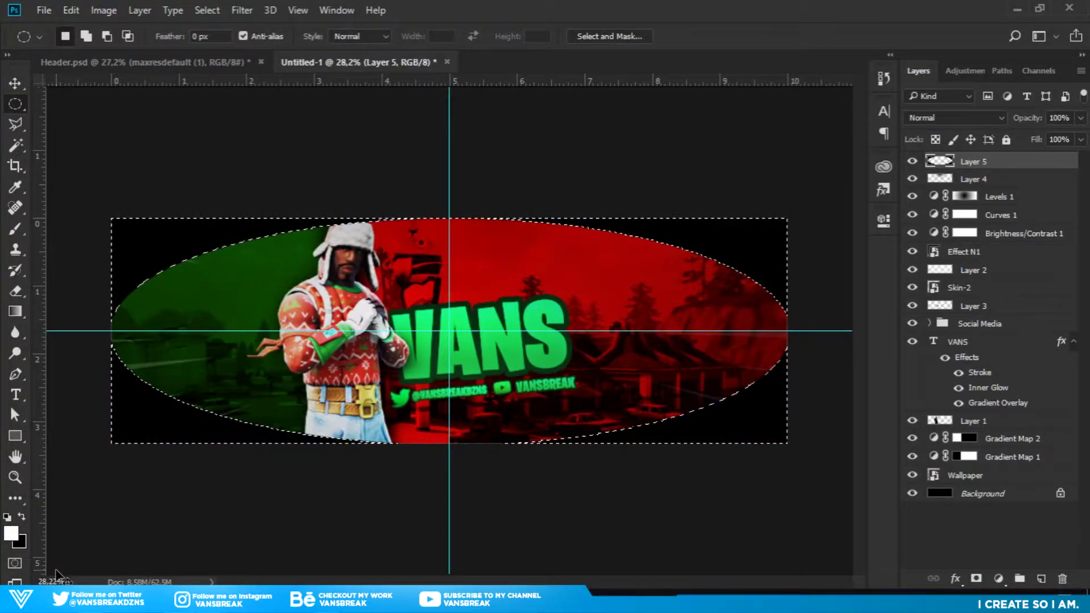
key("ctrl+d")
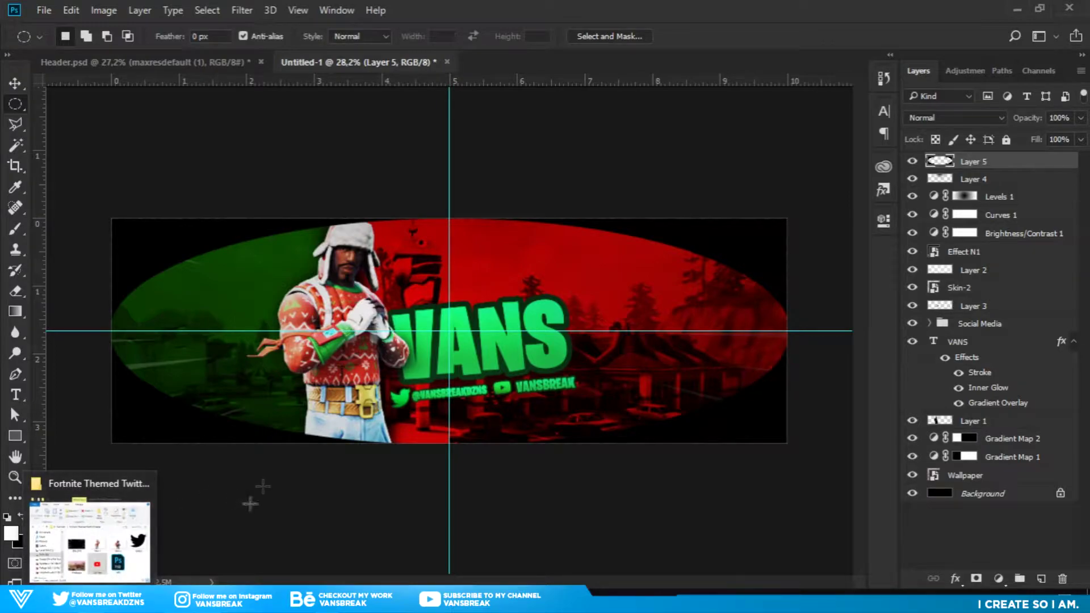
Apply a Gaussian Blur with a 193.5 px radius to the black border layer.
left_click(242, 10)
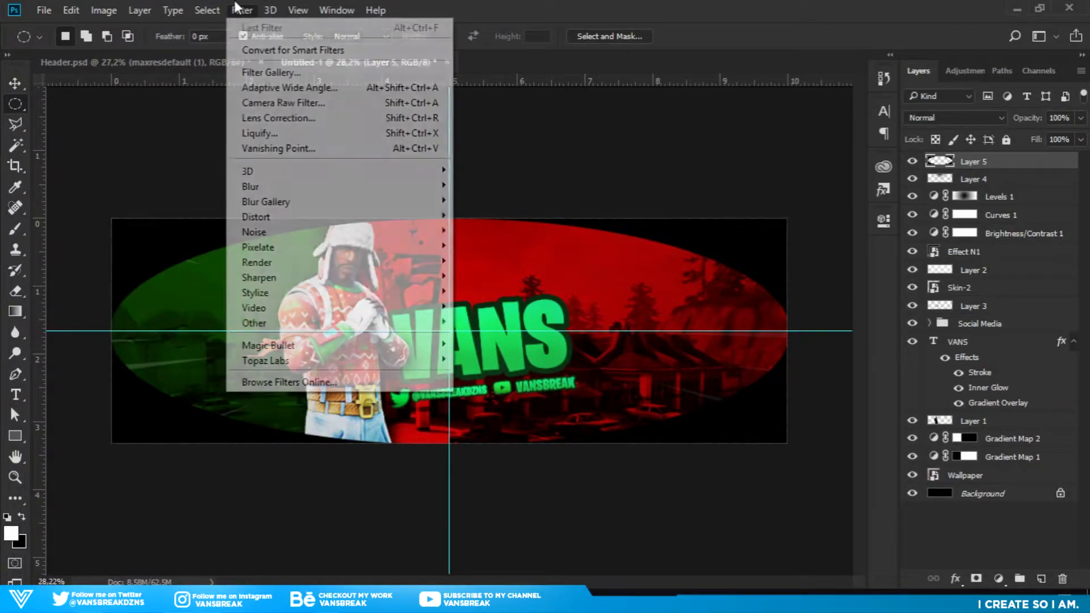
mouse_move(385, 195)
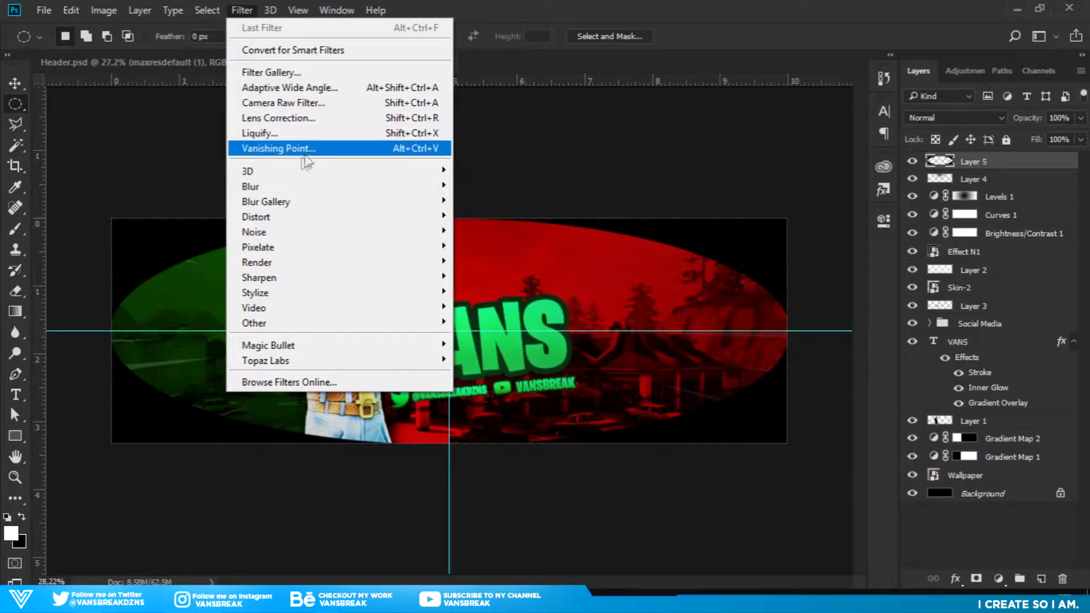
mouse_move(278, 186)
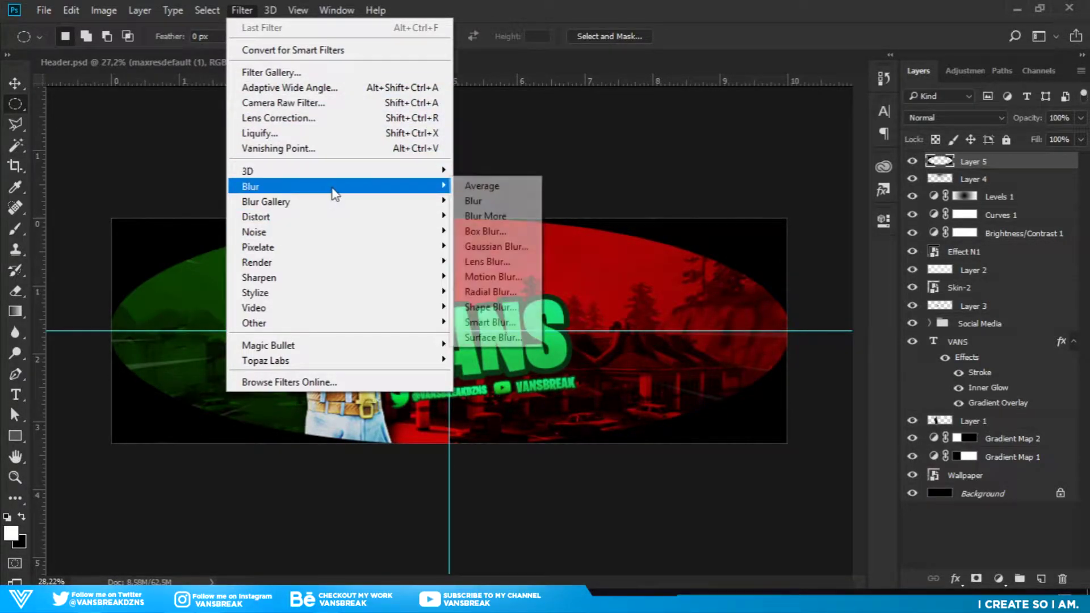
left_click(488, 247)
left_click_drag(685, 273, 746, 271)
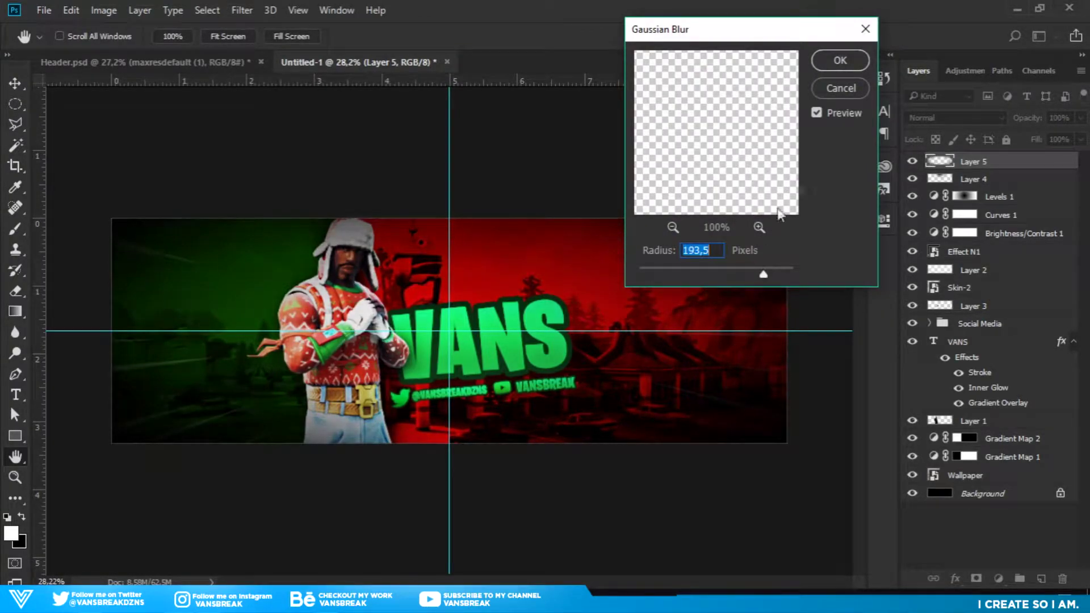
left_click(840, 60)
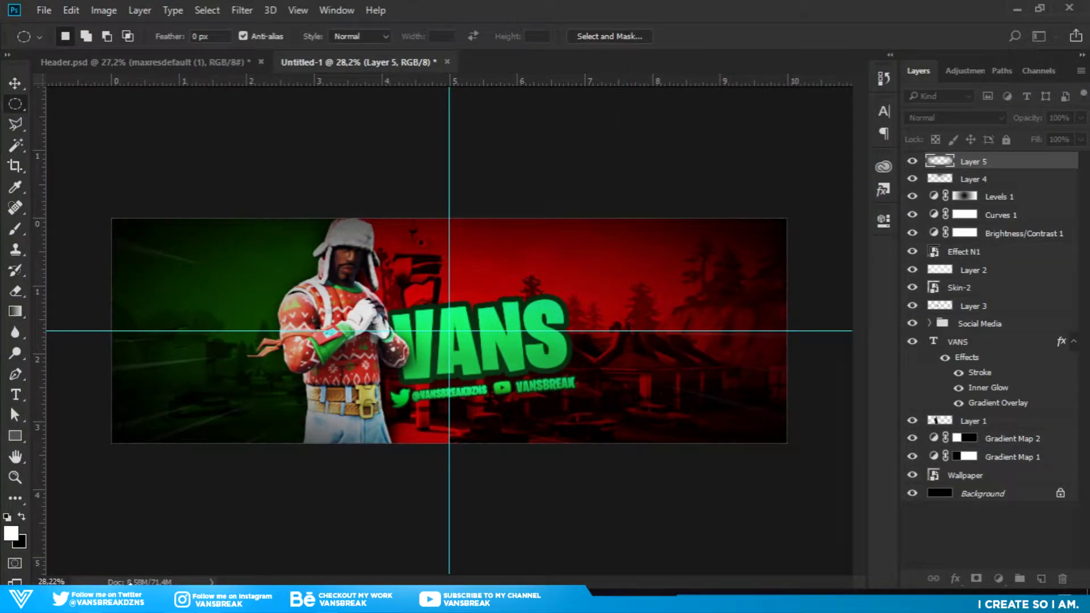
Scale the blurred vignette layer up to about 118% and centre it horizontally and vertically on the canvas.
key("ctrl+t")
left_click_drag(786, 218, 883, 149)
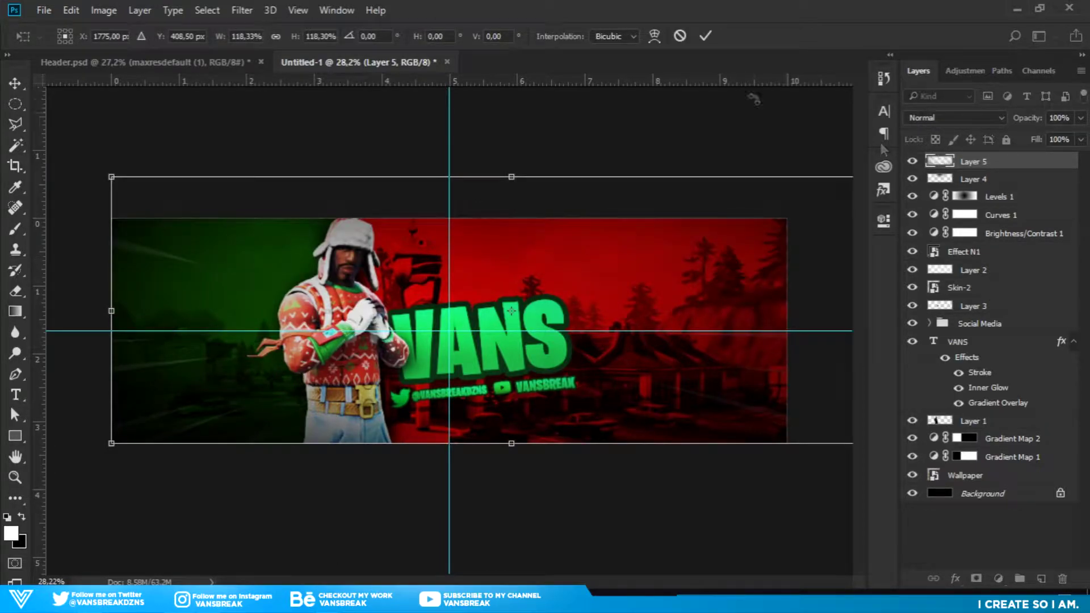
left_click(706, 36)
key("a")
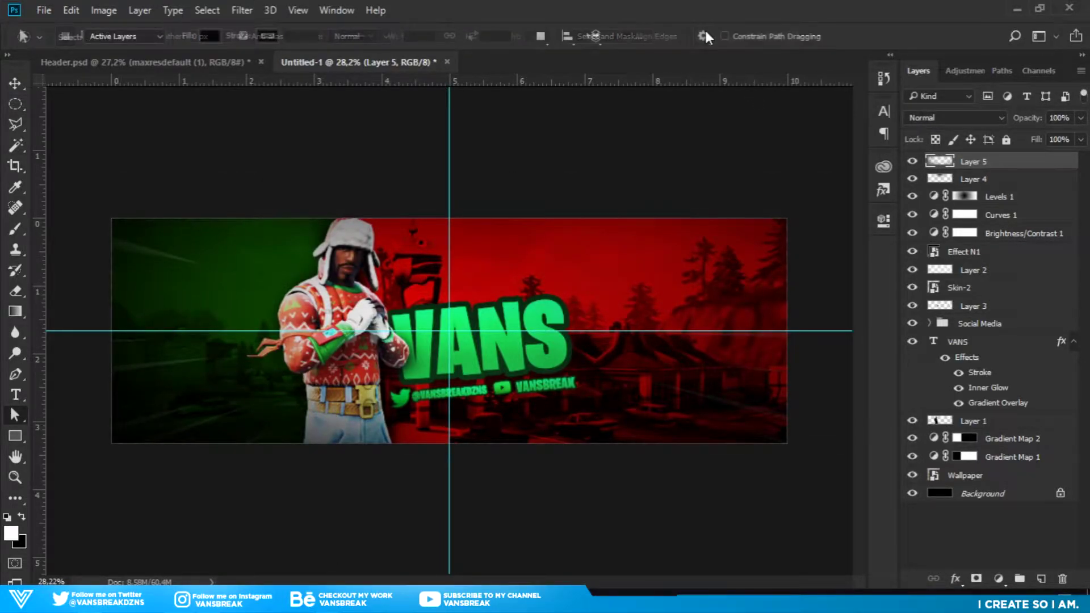
key("ctrl+a")
key("v")
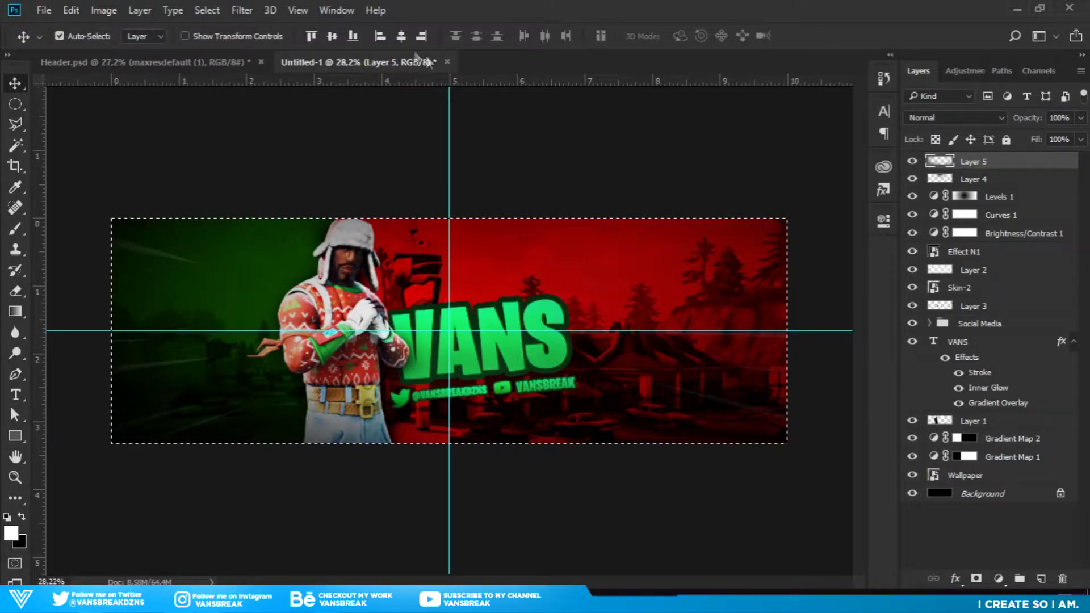
left_click(400, 36)
left_click(332, 36)
key("ctrl+d")
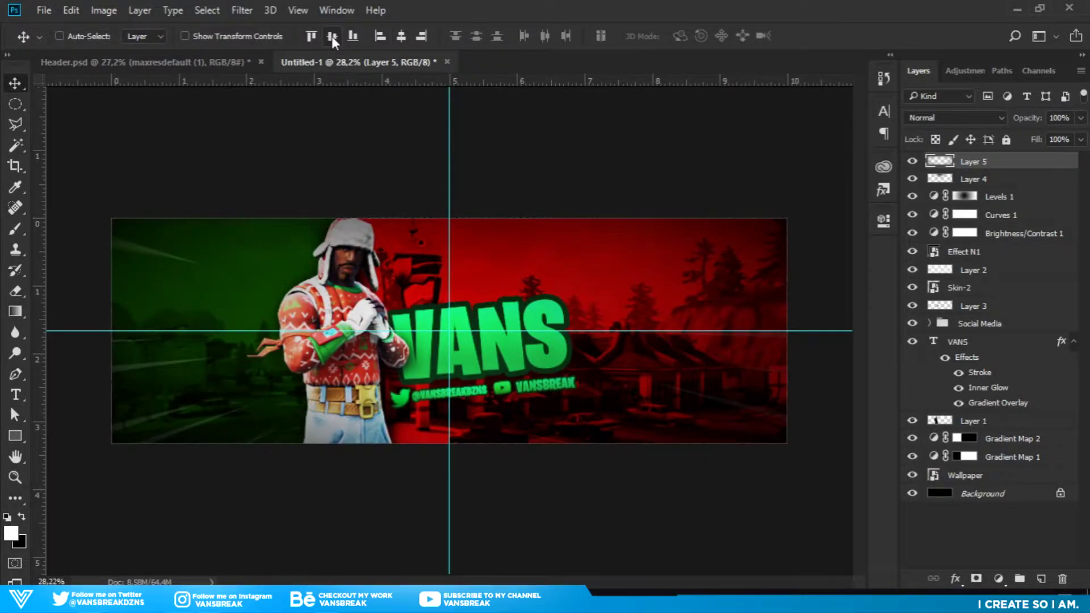
Add a new top layer and paint a soft white light spot with a 1312 px brush at the canvas's upper centre.
left_click(1039, 578)
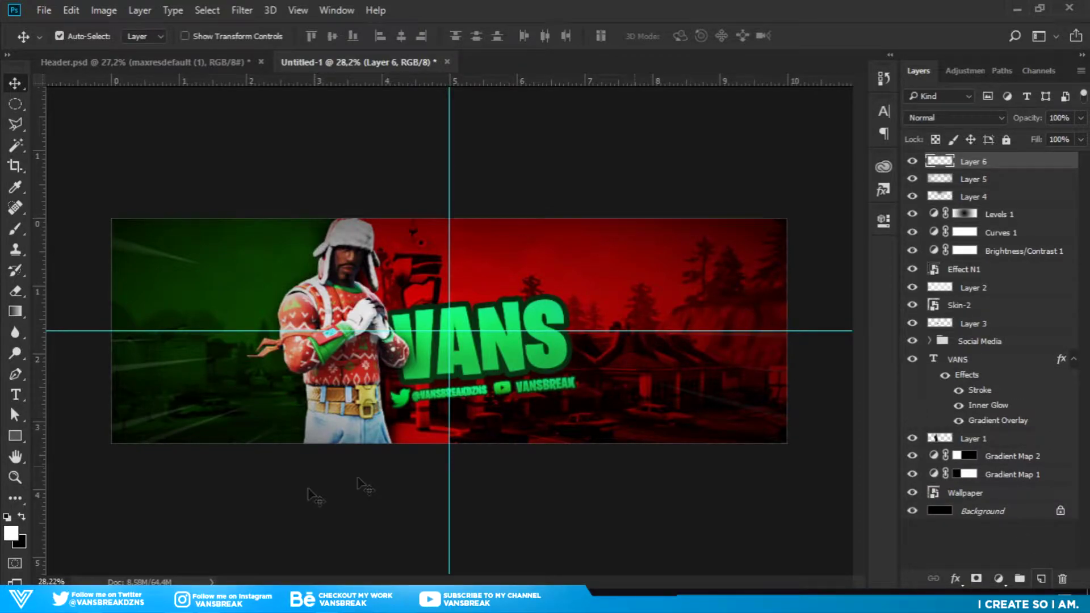
left_click(15, 478)
left_click_drag(291, 451, 298, 451)
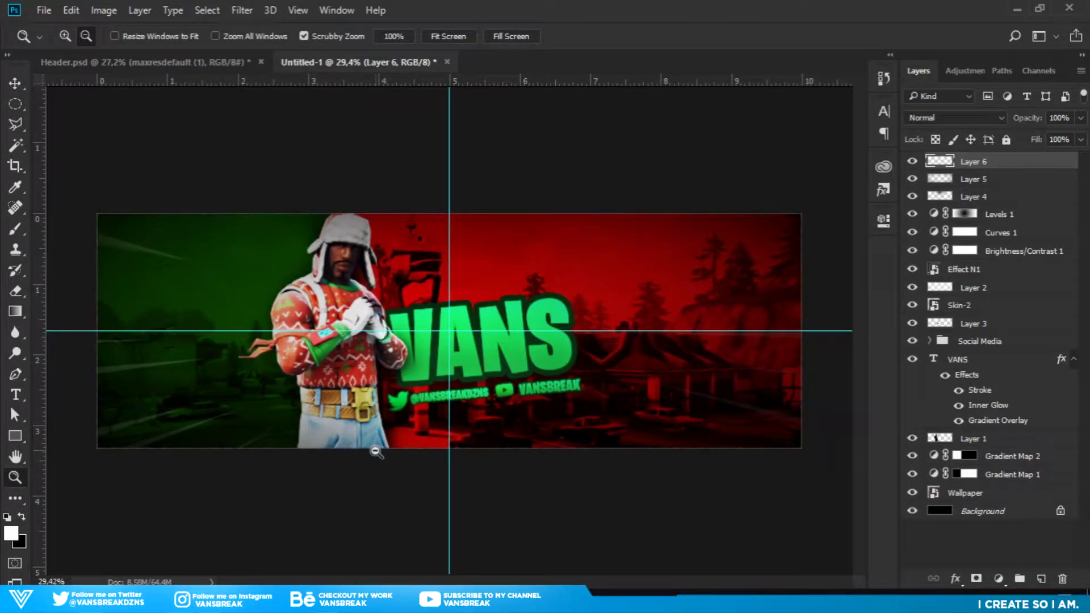
left_click_drag(418, 465, 336, 437)
key("b")
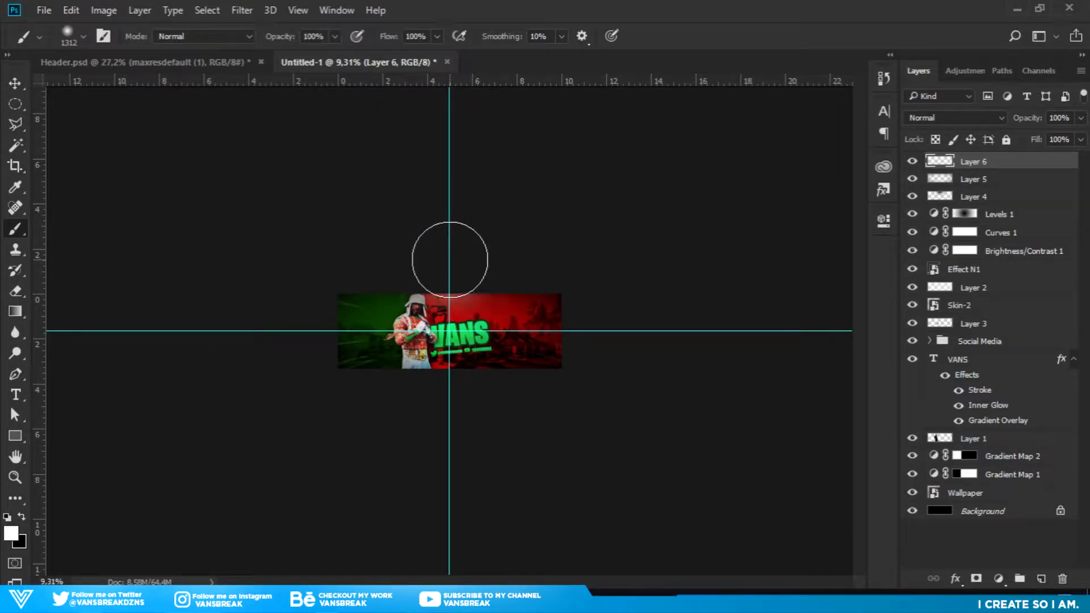
left_click(13, 459)
double_click(14, 458)
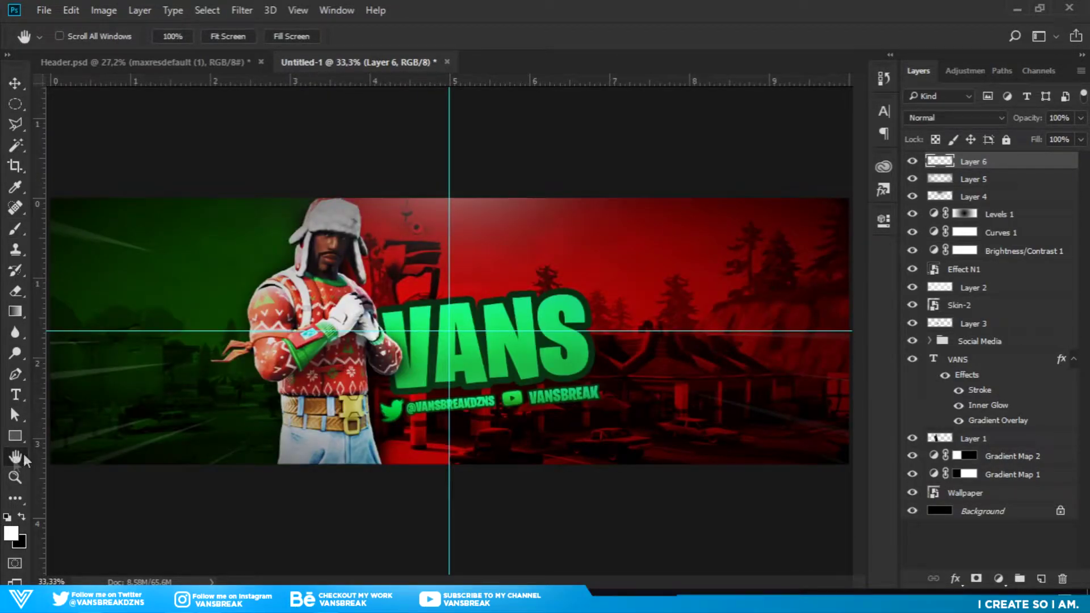
Examine the finished banner and its layer stack in Header.psd for comparison, and return to the Untitled-1 document.
left_click(172, 60)
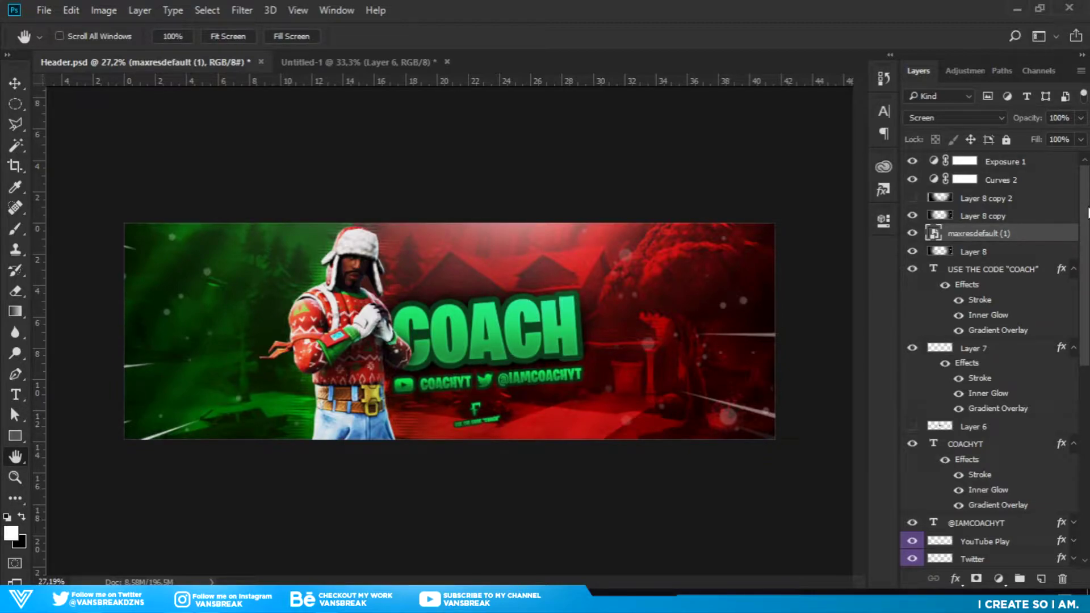
left_click_drag(1087, 212, 1086, 259)
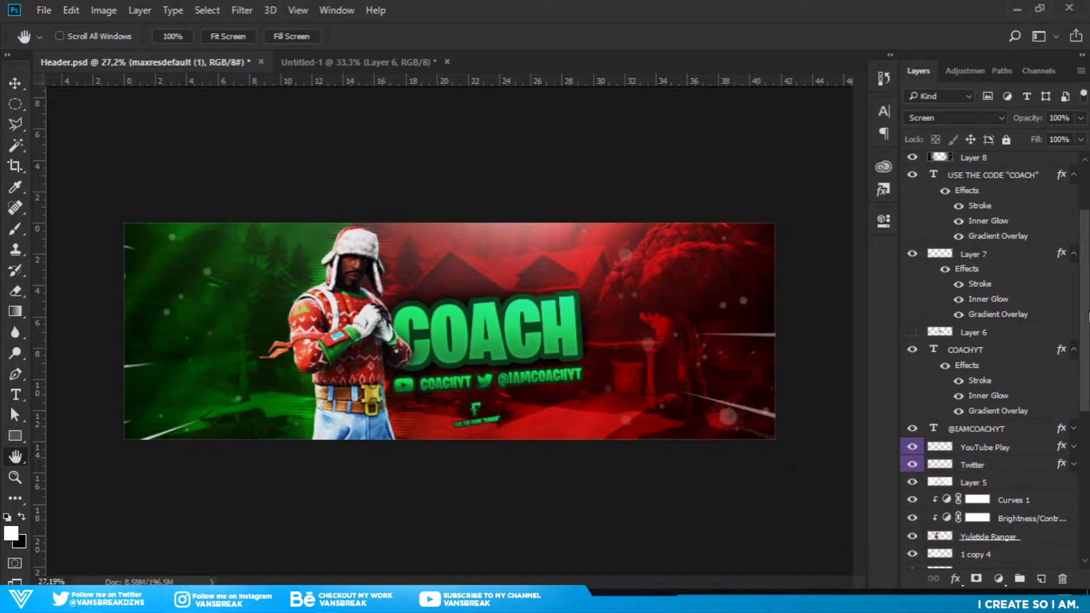
scroll(1088, 316, "up", 5)
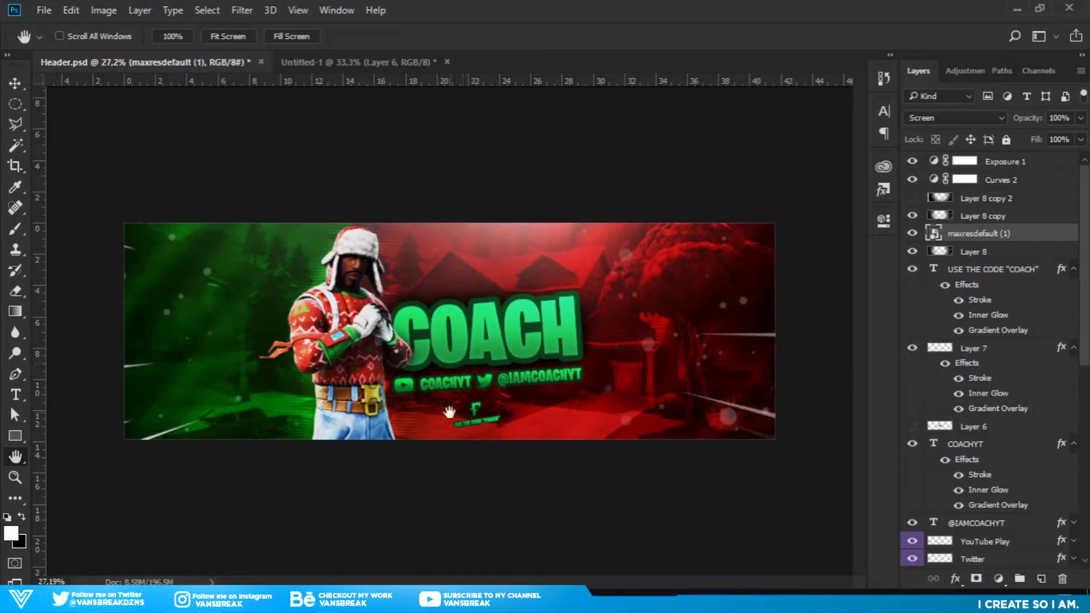
key("ctrl+Tab")
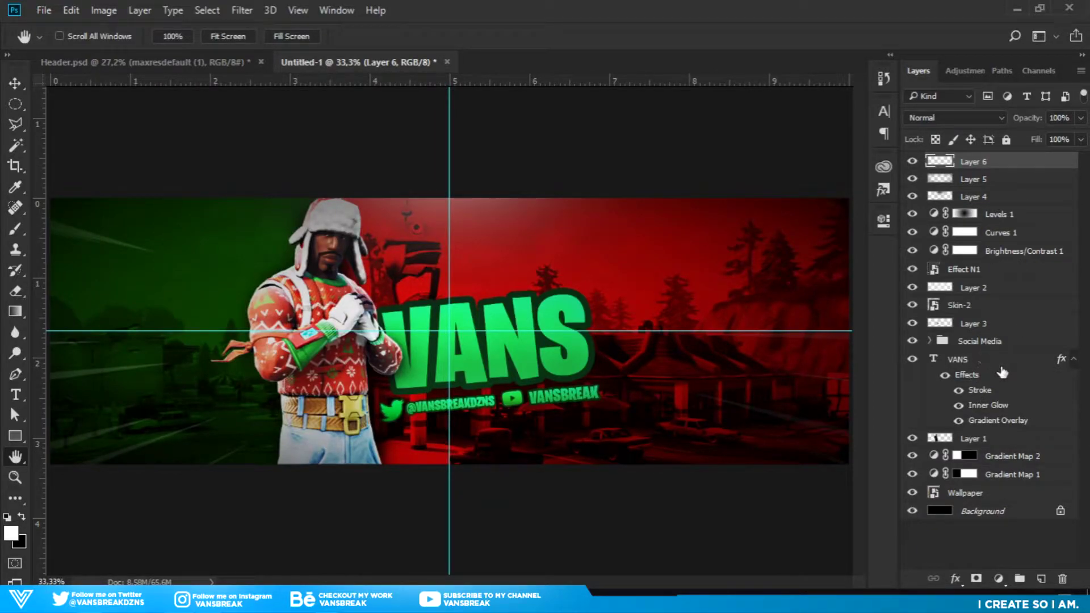
Nudge the VANS text layer and the Social Media group slightly upward together.
left_click(984, 354)
left_click(977, 339)
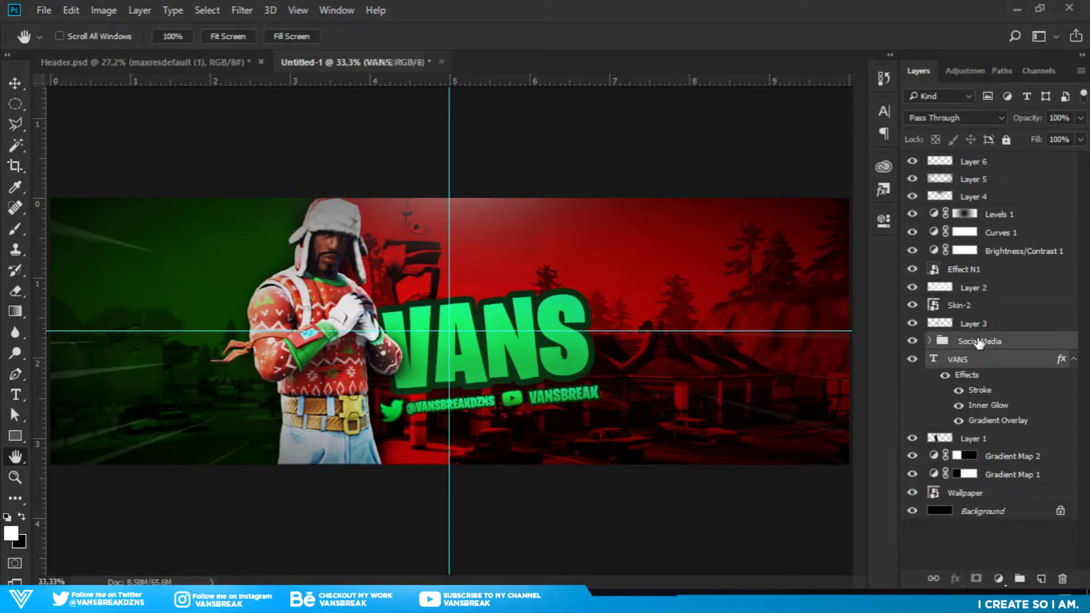
key("v")
key("Up")
key("Up")
key("Up")
key("Up")
key("Up")
key("Up")
key("Up")
key("Up")
key("Up")
key("Up")
key("Up")
key("Up")
key("Up")
key("Up")
key("Up")
key("Up")
key("Up")
key("Up")
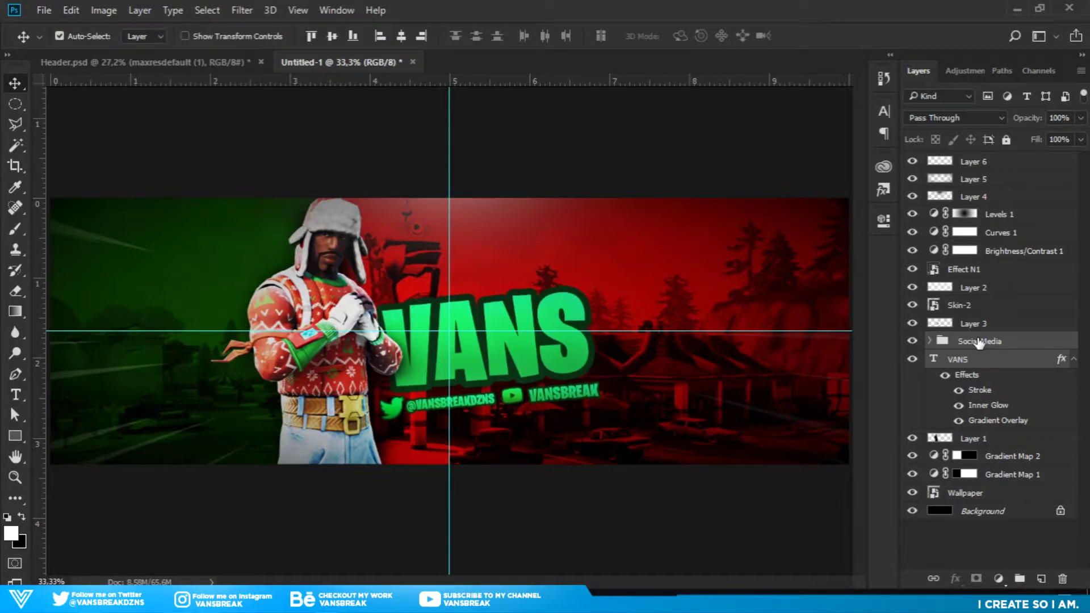
key("Up")
key("Up")
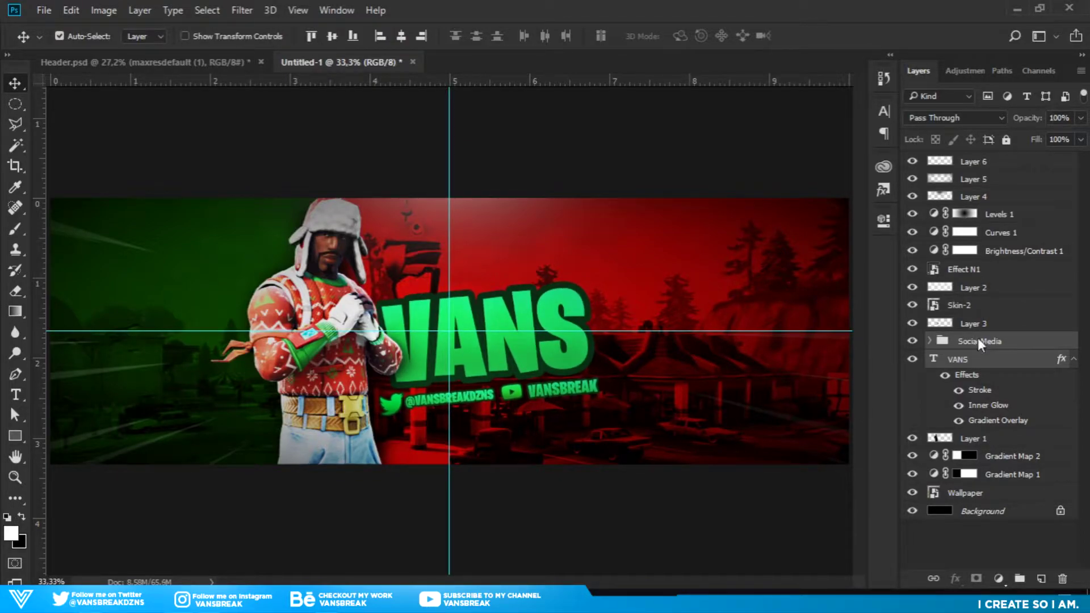
Create a layer group above Layer 6 and add a Hue/Saturation adjustment in it with saturation +15 and lightness -1.
left_click(987, 166)
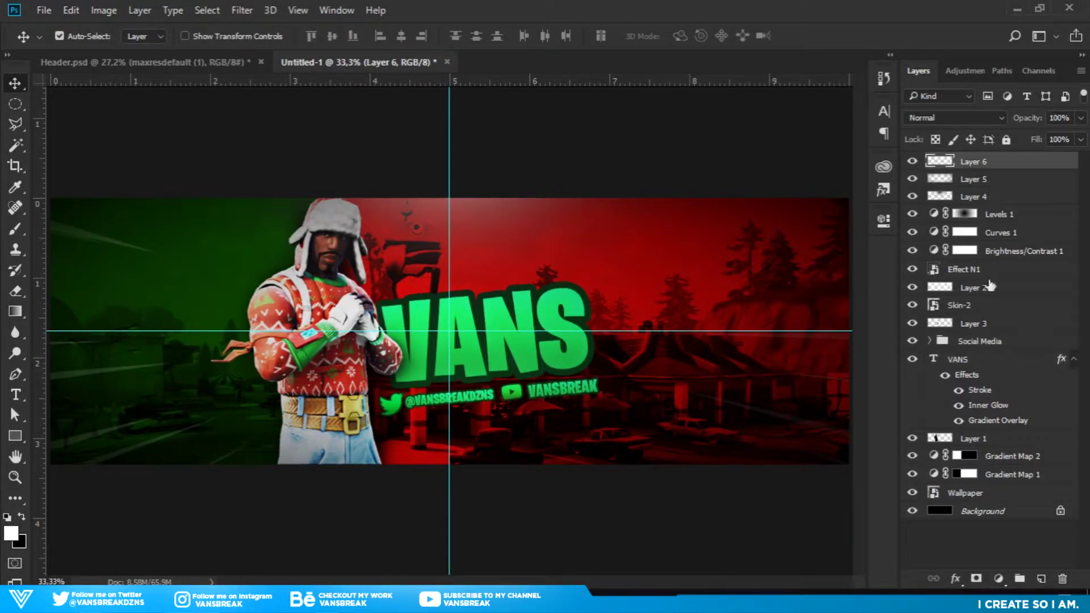
left_click(1019, 578)
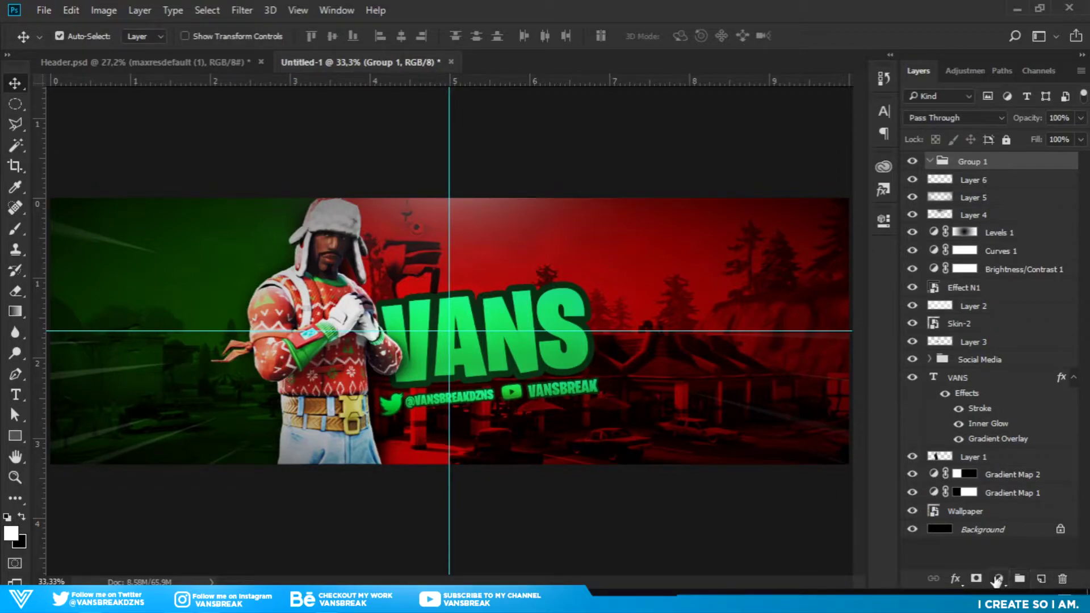
left_click(997, 579)
left_click(991, 383)
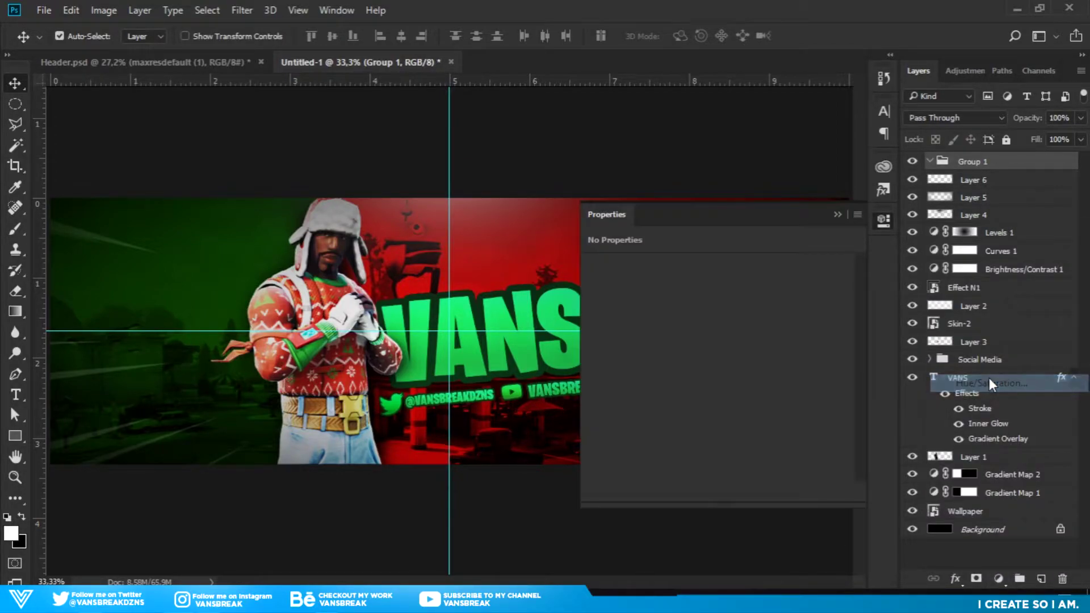
left_click_drag(726, 353, 719, 386)
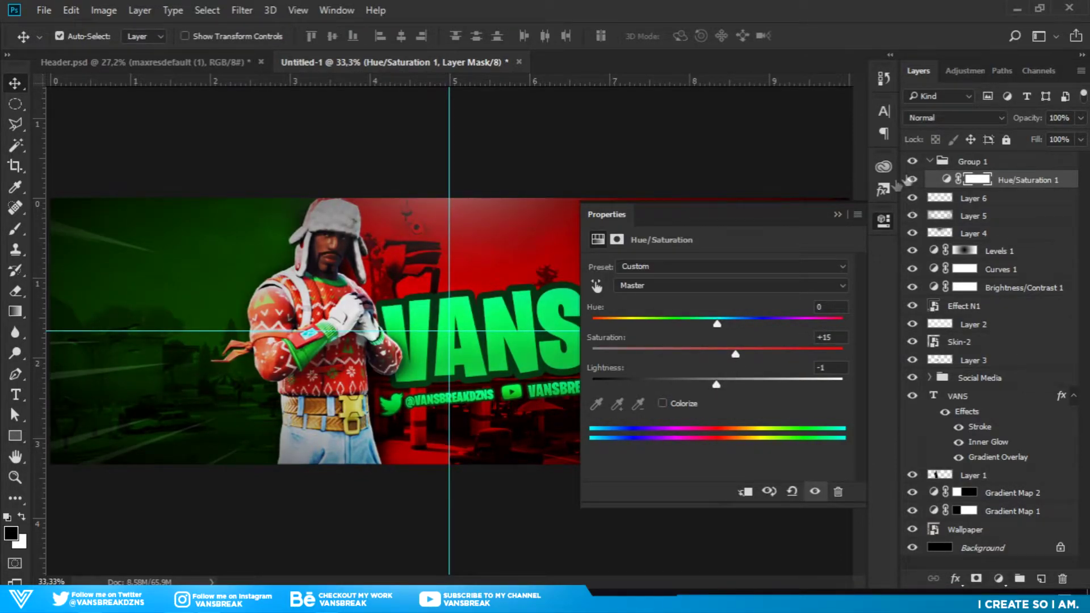
left_click(837, 217)
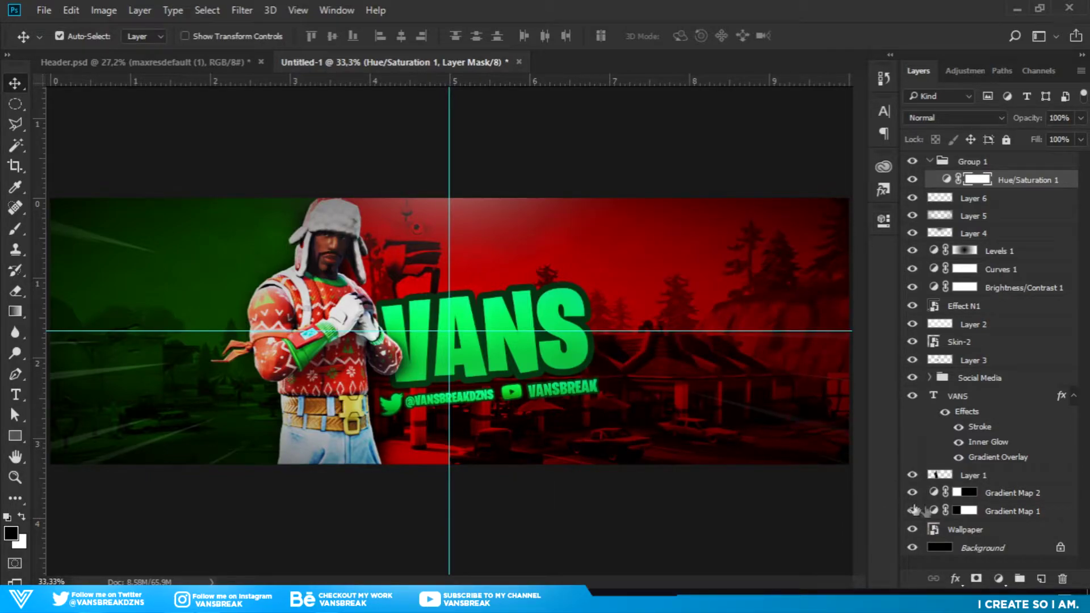
Add an Exposure adjustment layer above the Hue/Saturation layer with exposure set to about +0.64.
left_click(998, 578)
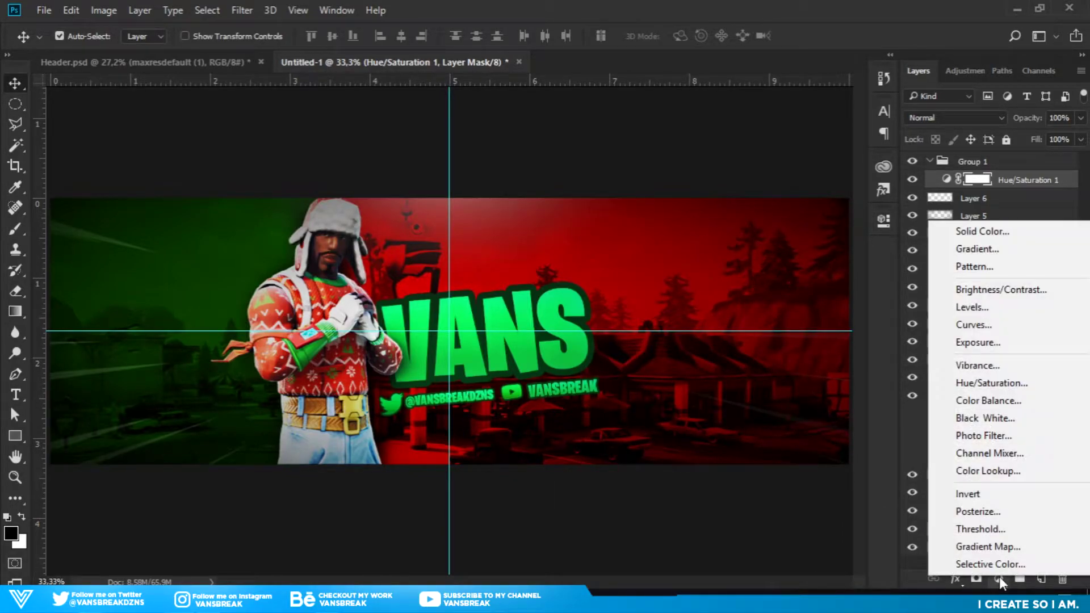
left_click(987, 344)
mouse_move(716, 301)
left_mouse_down()
mouse_move(702, 303)
mouse_move(730, 308)
left_mouse_up()
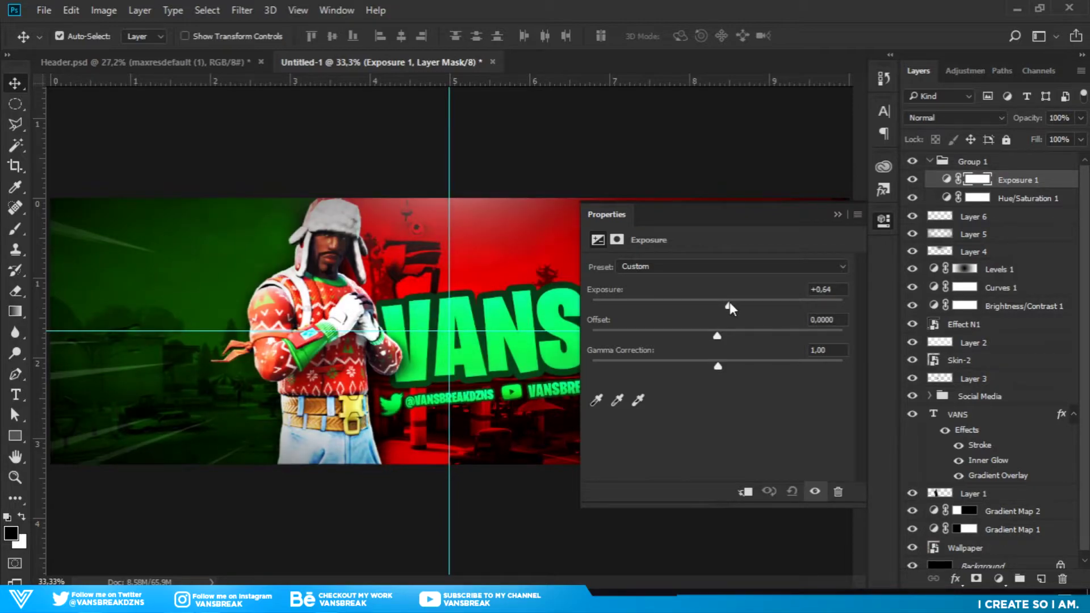
left_click(837, 216)
Raise the opacity of the Effect N1 light-streak layer to 100%.
left_click(15, 477)
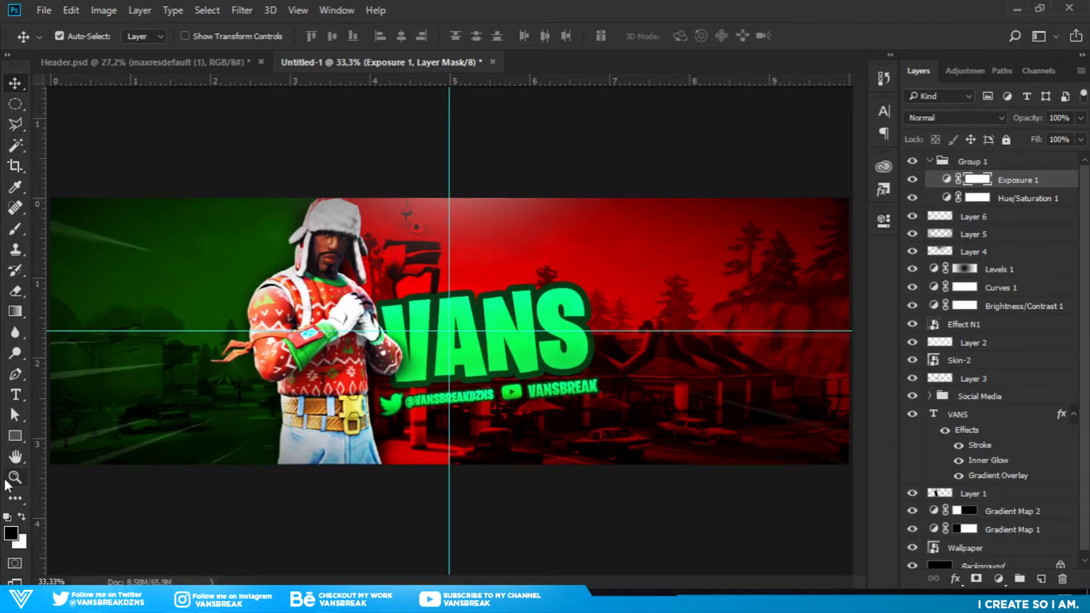
left_click_drag(443, 332, 452, 333)
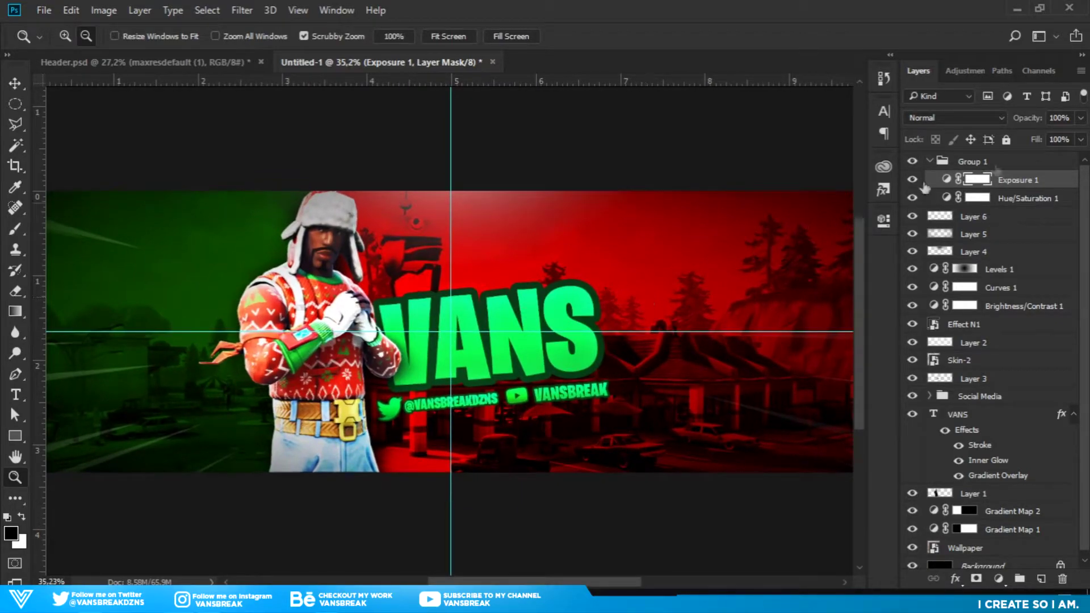
left_click(1018, 325)
left_click_drag(1034, 120, 1085, 142)
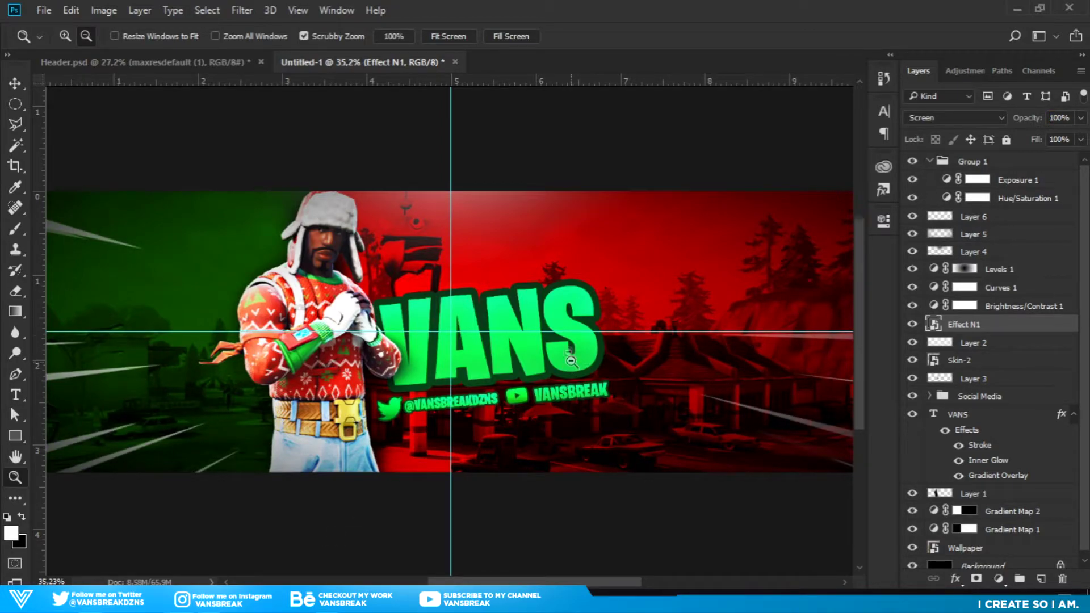
key("v")
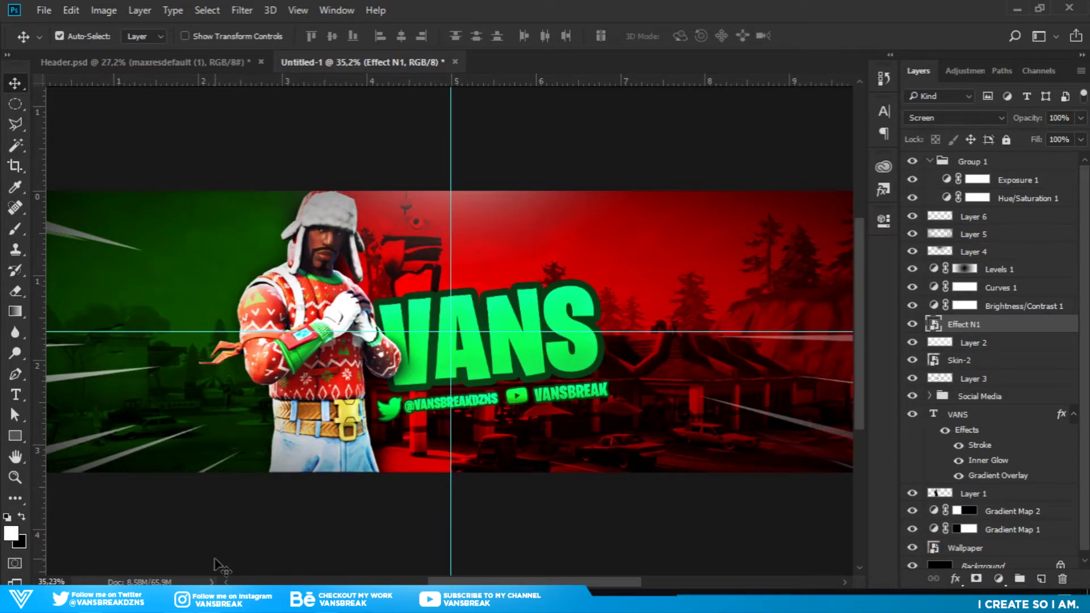
left_click(209, 598)
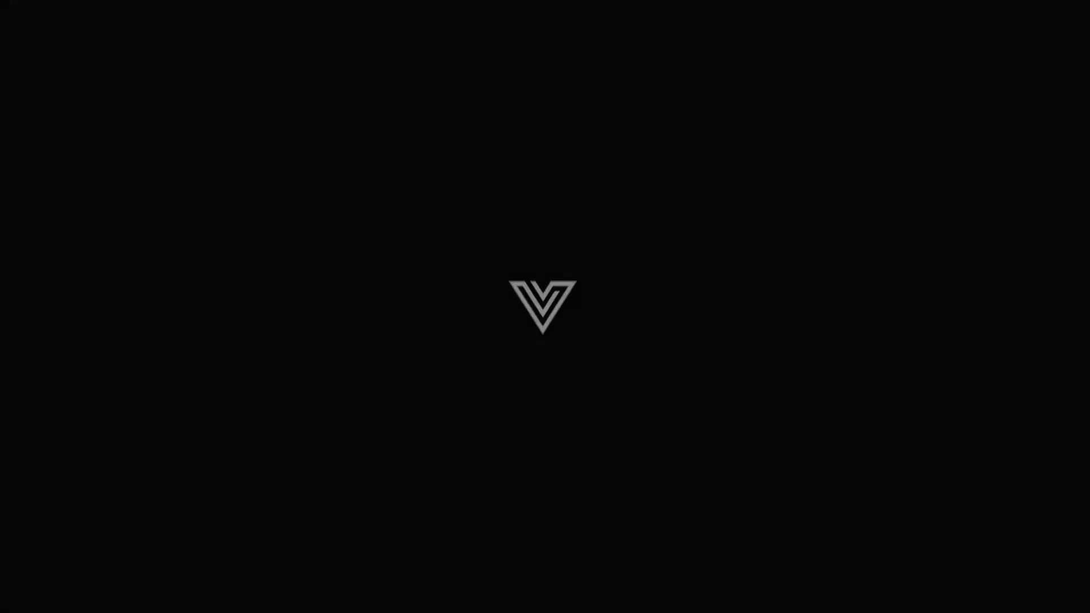